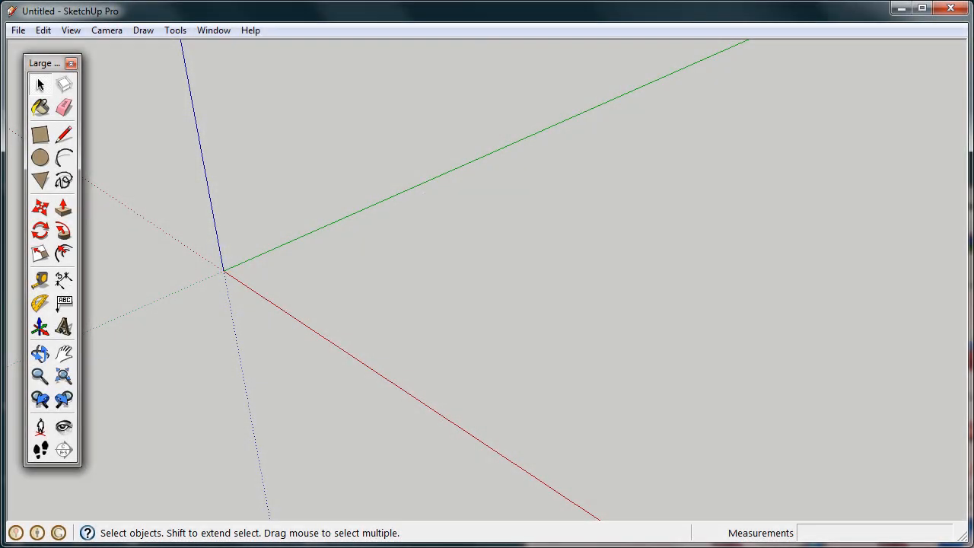
Step: Draw a 16' by 20' rectangle on the ground beside the origin and push/pull it up 9' into a box
left_click(40, 135)
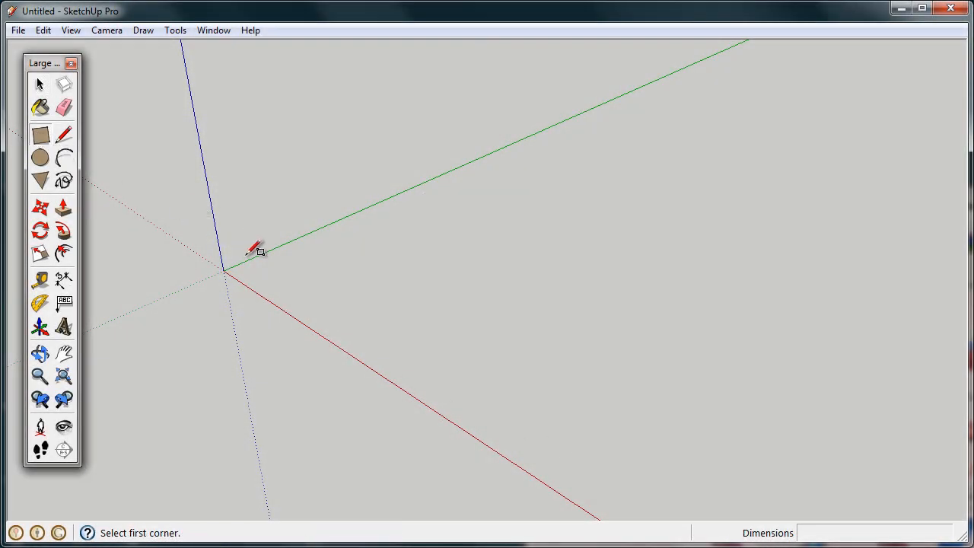
left_click(283, 279)
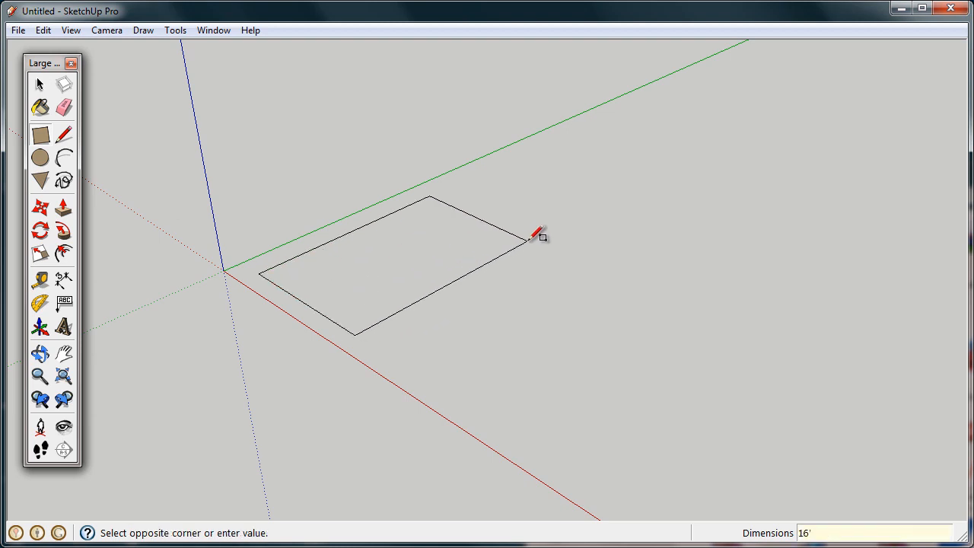
key("Return")
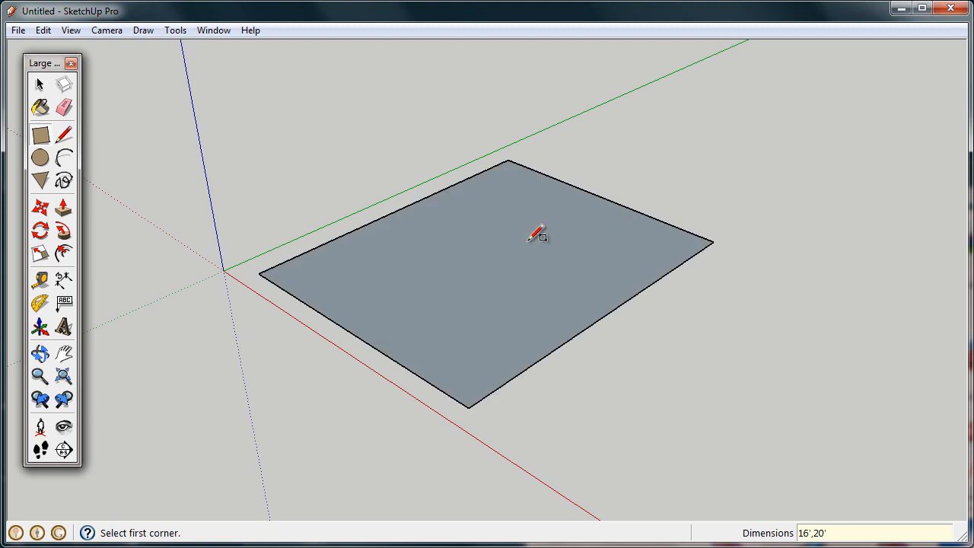
left_click(63, 209)
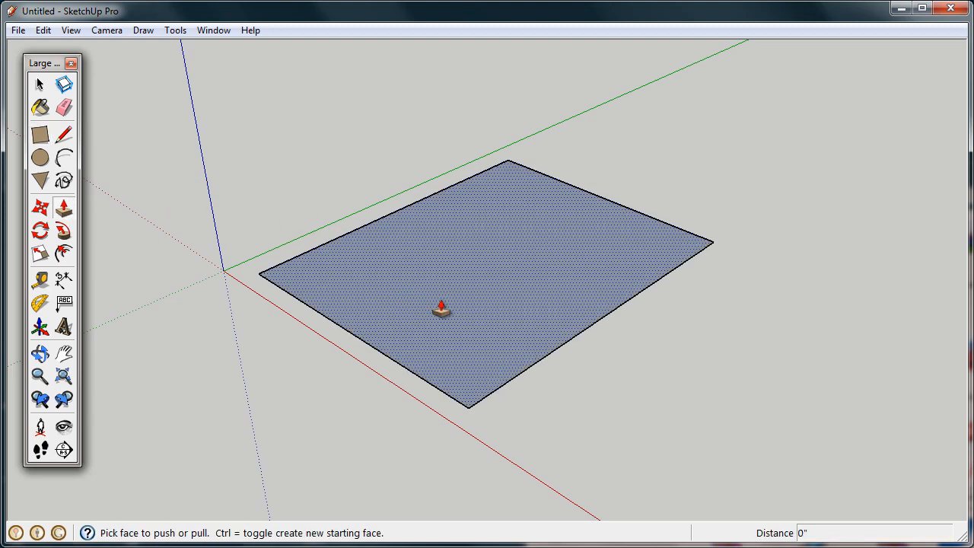
left_click_drag(443, 310, 446, 267)
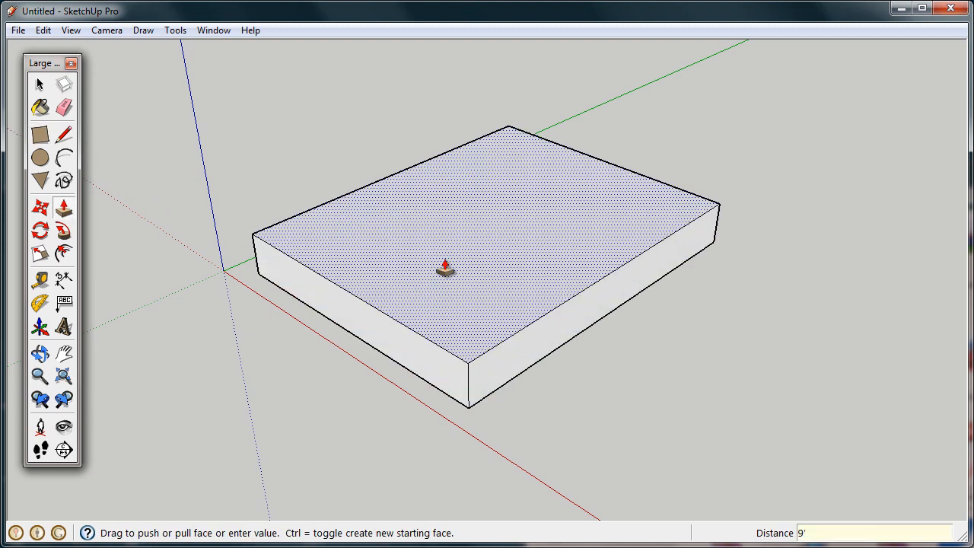
key("Return")
Step: Erase the box's front vertical corner edge to remove its two adjoining walls and open up the room interior
key("o")
left_click_drag(550, 311, 572, 304)
scroll(564, 302, "up", 2)
key("p")
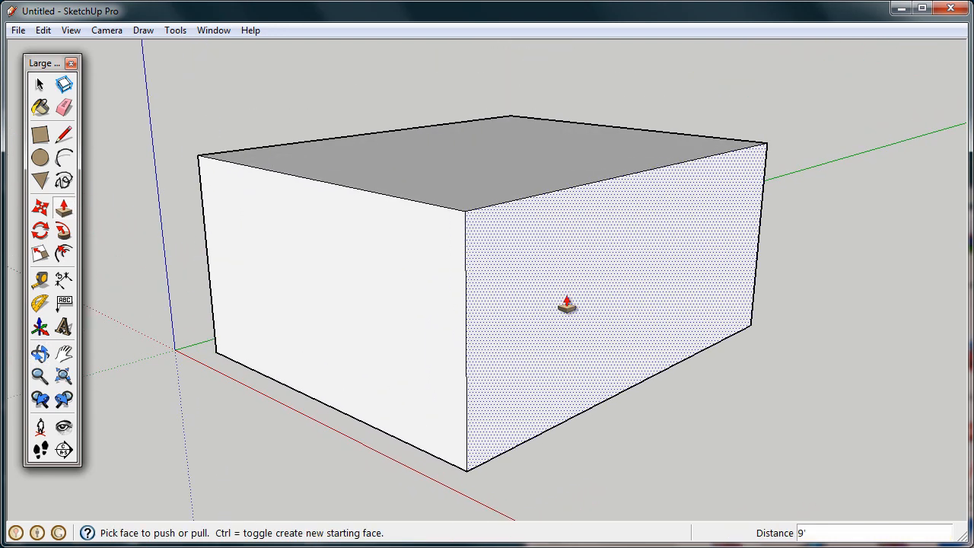
left_click(41, 135)
left_click(64, 108)
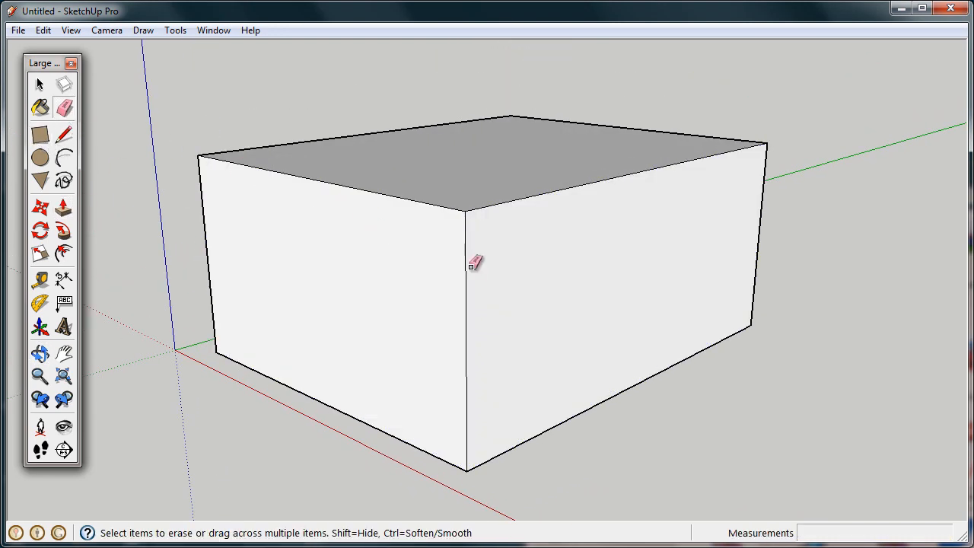
left_click(466, 267)
Step: Measure along the floor edge of the far wall, starting from the room's inner corner
mouse_move(482, 279)
middle_mouse_down()
mouse_move(483, 302)
mouse_move(524, 232)
mouse_move(587, 318)
mouse_move(653, 294)
mouse_move(762, 292)
mouse_move(553, 293)
mouse_move(533, 235)
mouse_move(520, 246)
mouse_move(525, 264)
middle_mouse_up()
key("e")
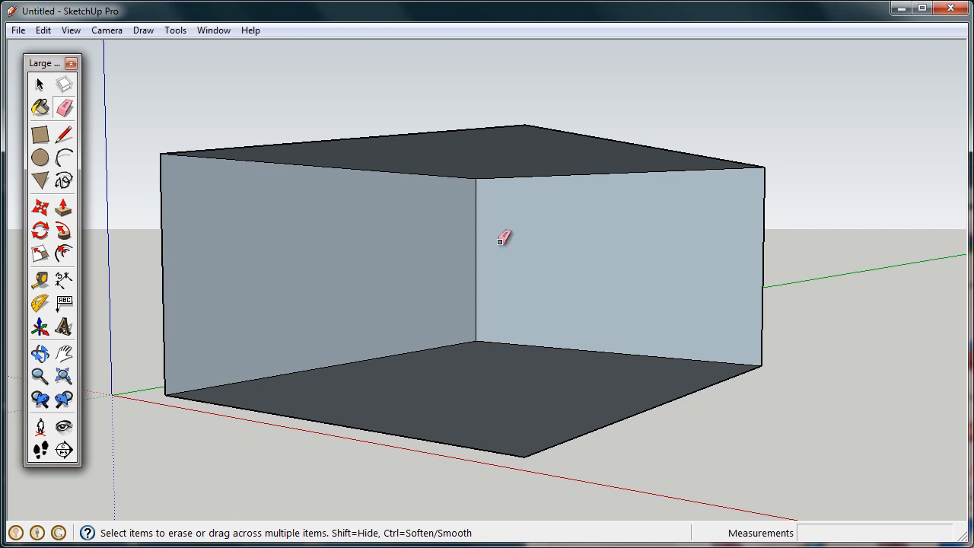
scroll(689, 275, "up", 10)
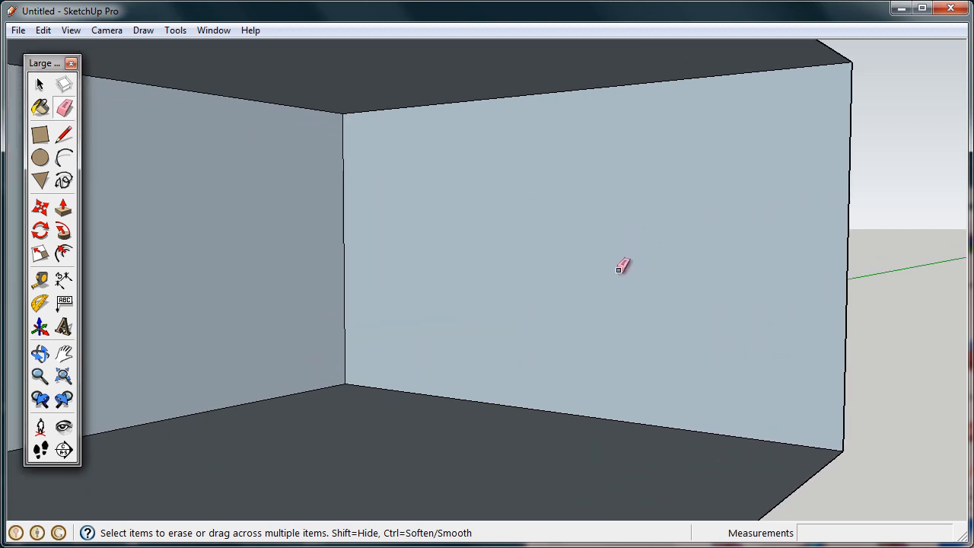
middle_click_drag(673, 273, 694, 271, "shift")
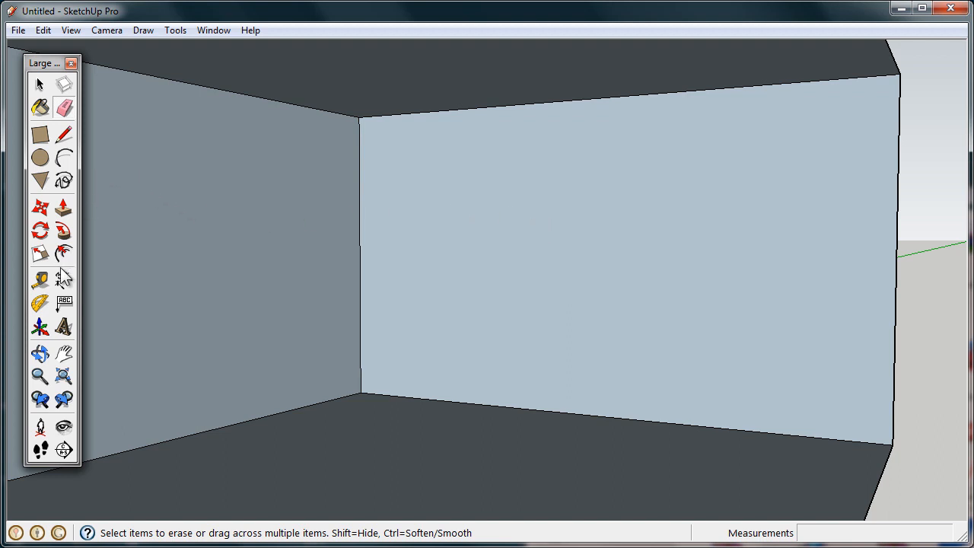
left_click(43, 281)
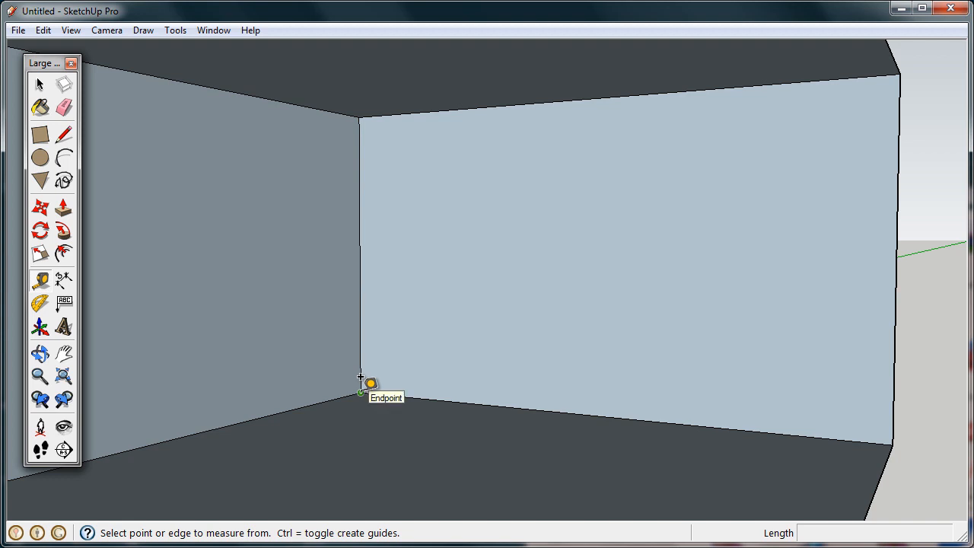
left_click(361, 393)
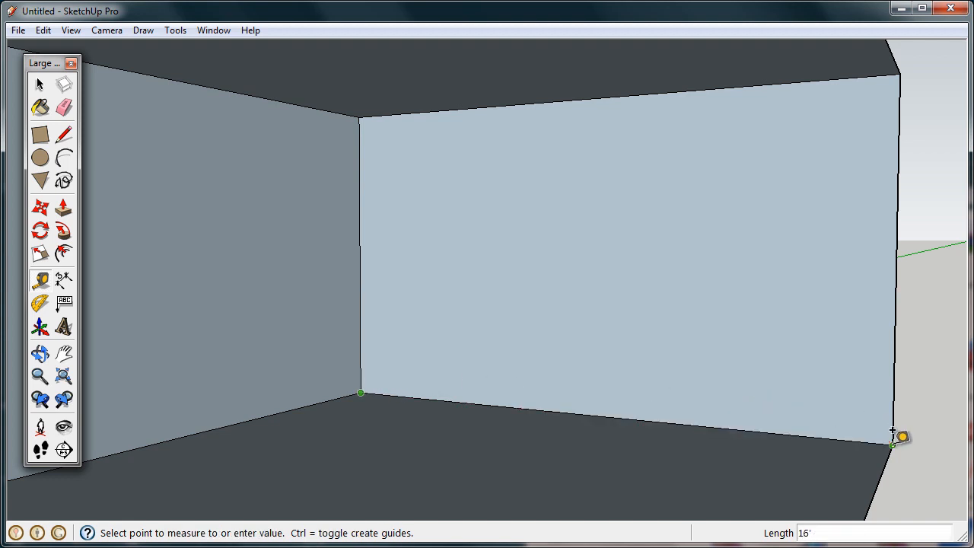
left_click(590, 396)
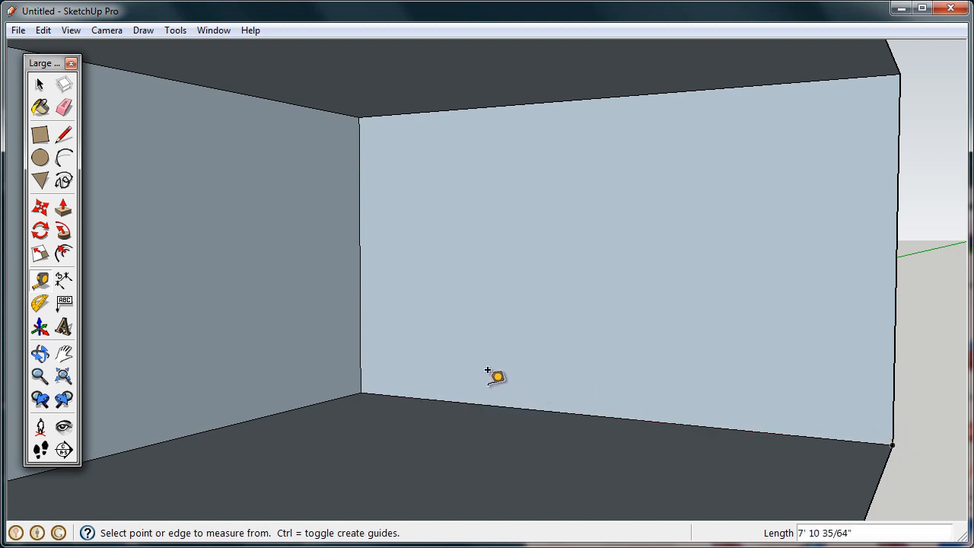
Step: Place two vertical guides on the far wall, each 40" in from one of its side edges
left_click(360, 328)
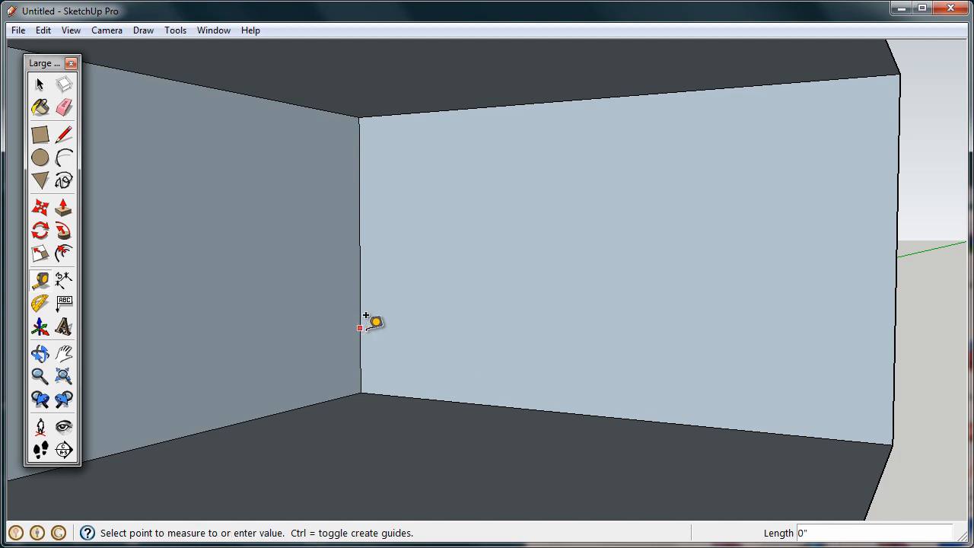
left_click(446, 319)
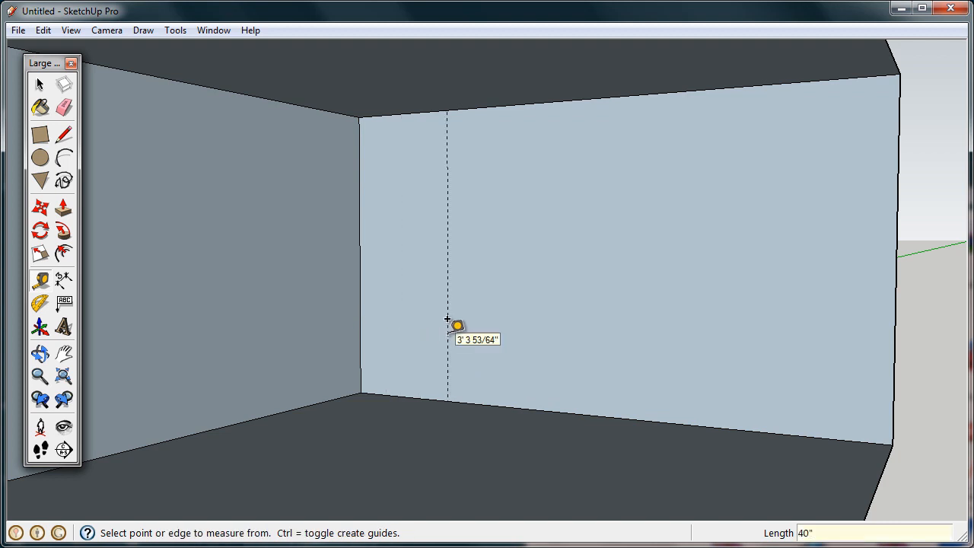
left_click(897, 324)
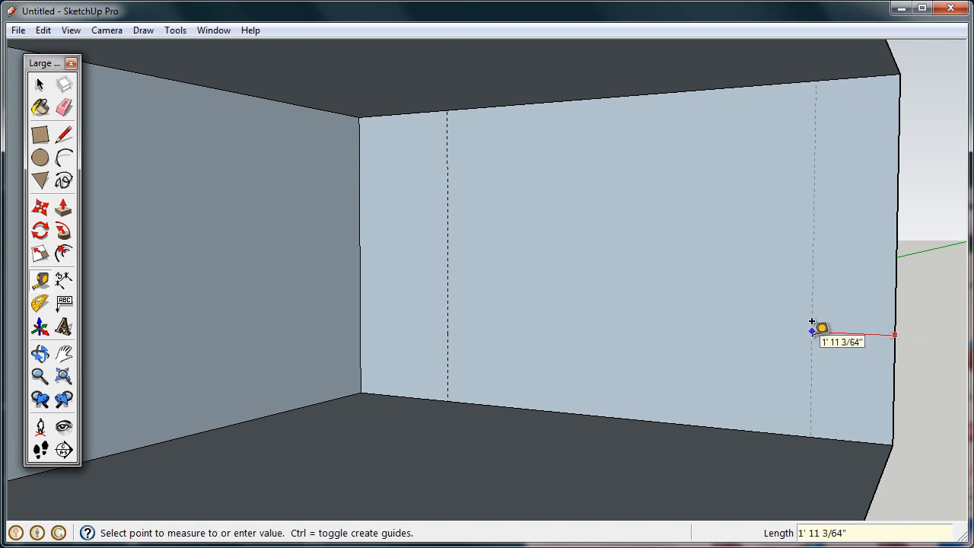
key("Return")
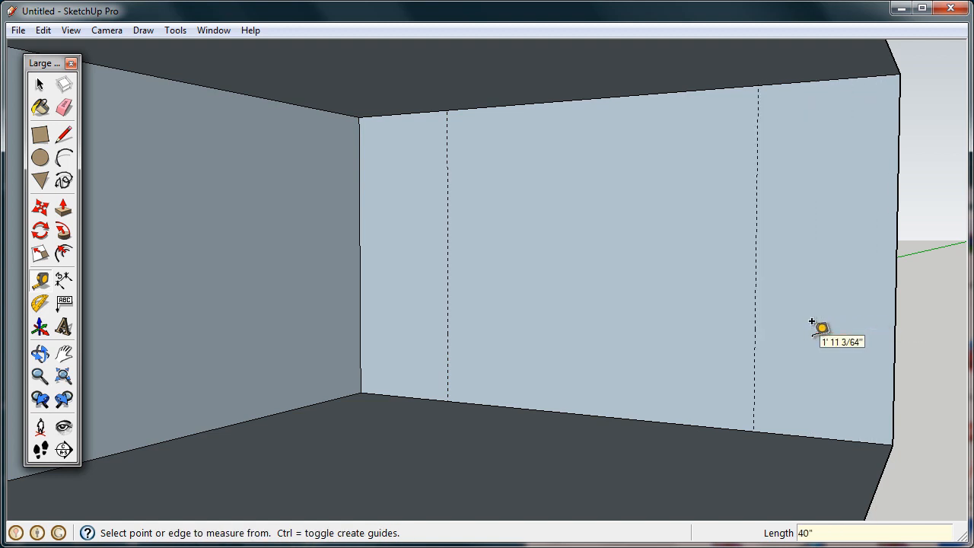
Step: Add horizontal guides on the same wall, one 24" above the floor edge and one 18" below the ceiling edge
left_click(706, 426)
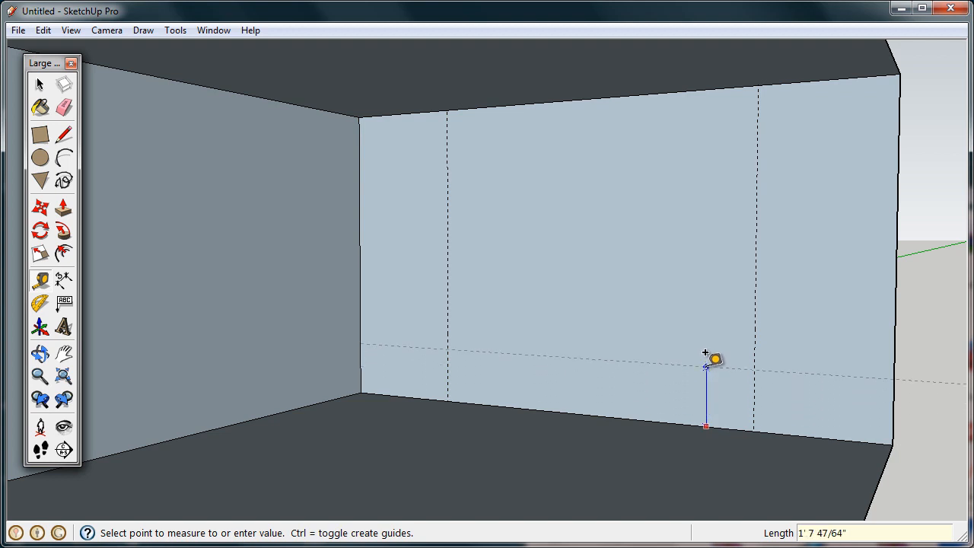
key("Return")
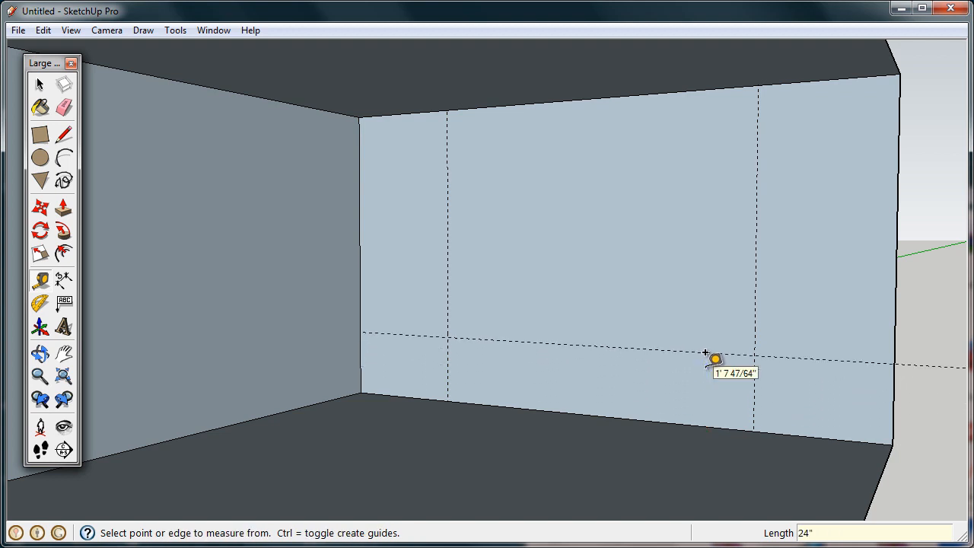
left_click(670, 92)
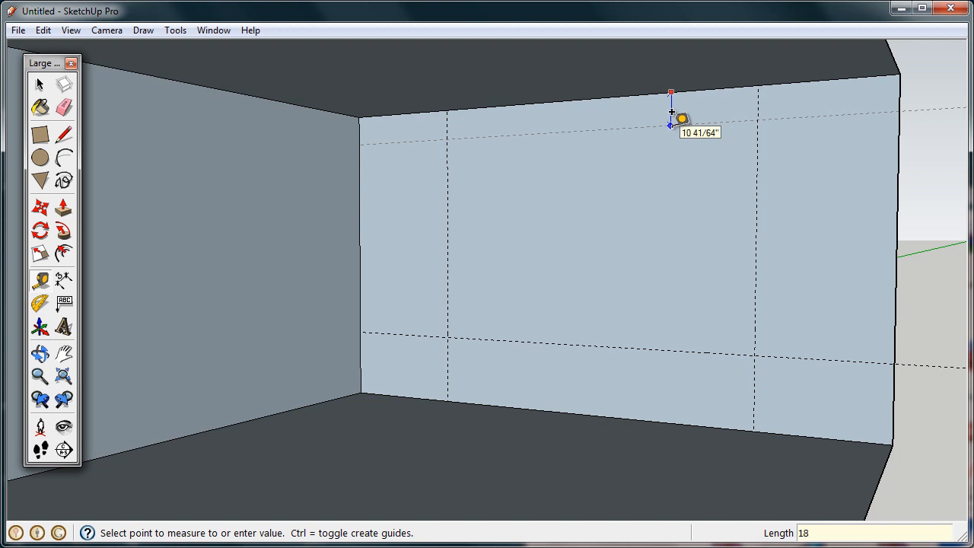
type("18\"")
key("Return")
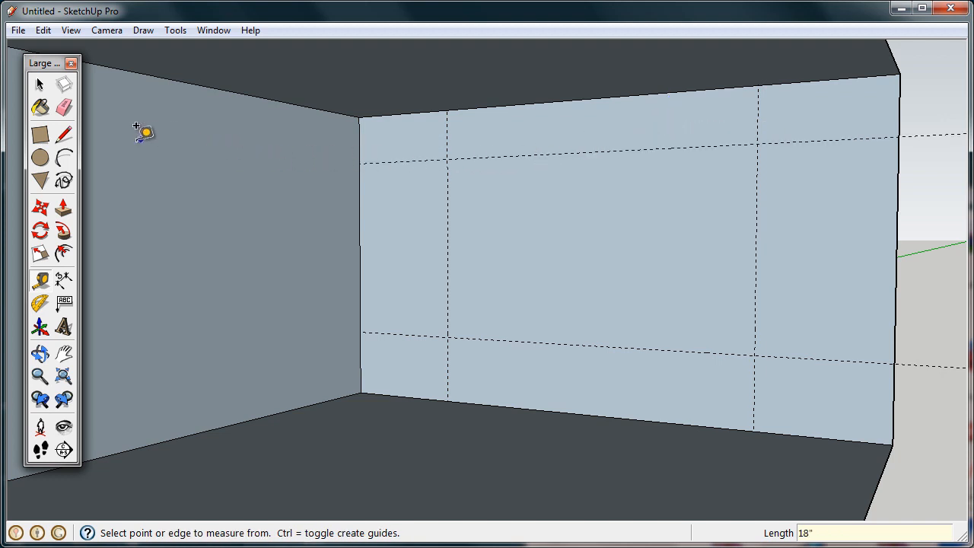
Step: Draw a 3' 4" by 5' 6" rectangle in each side bay and a full-height 9' 4" by 9' rectangle between them, following the guides
left_click(40, 134)
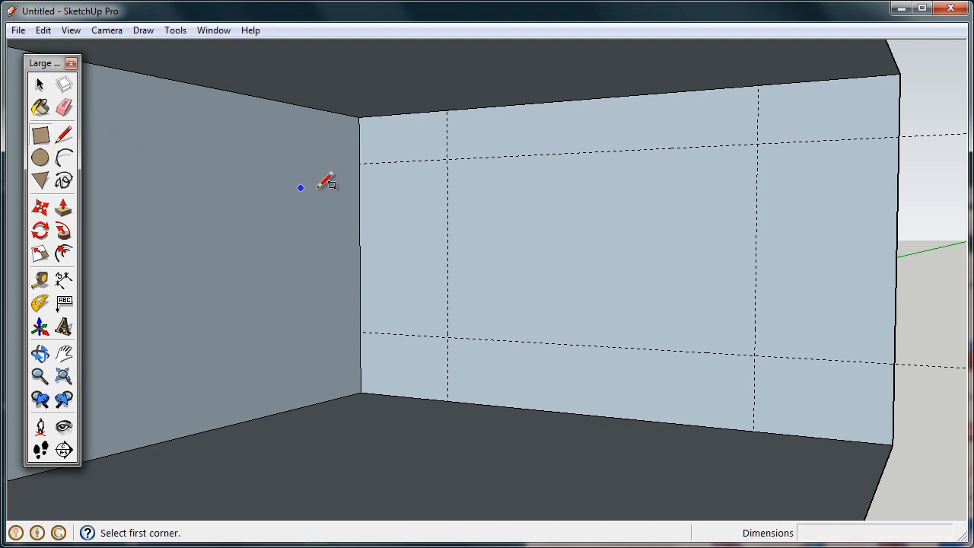
left_click(359, 163)
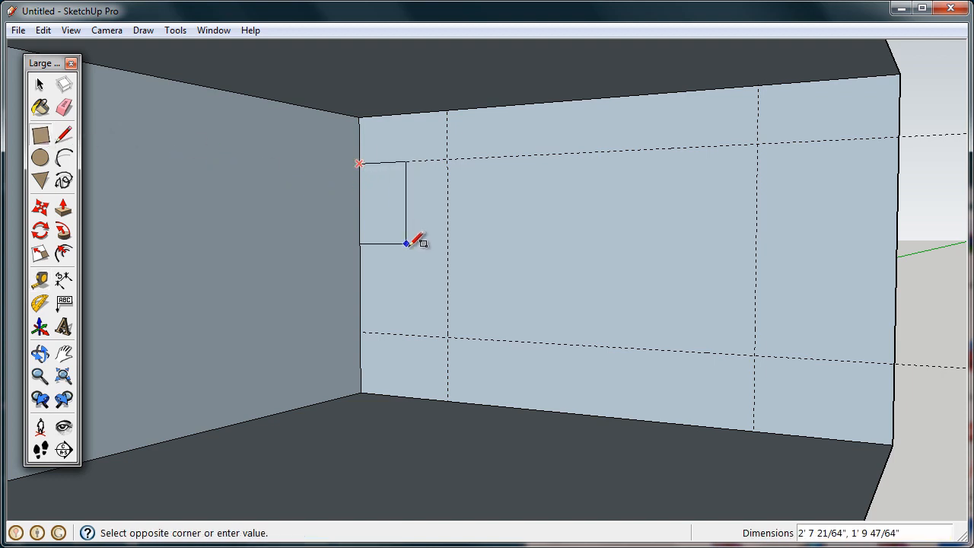
left_click(447, 335)
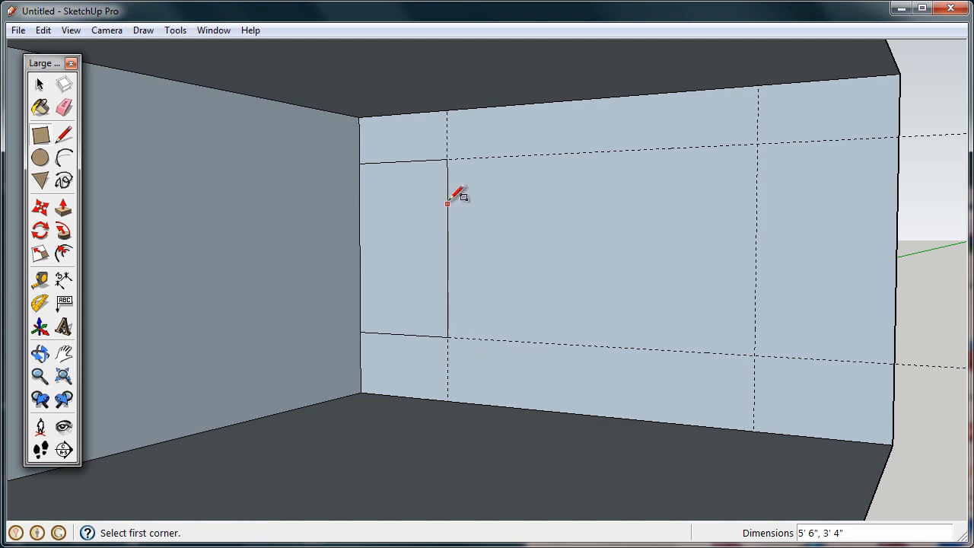
left_click(446, 110)
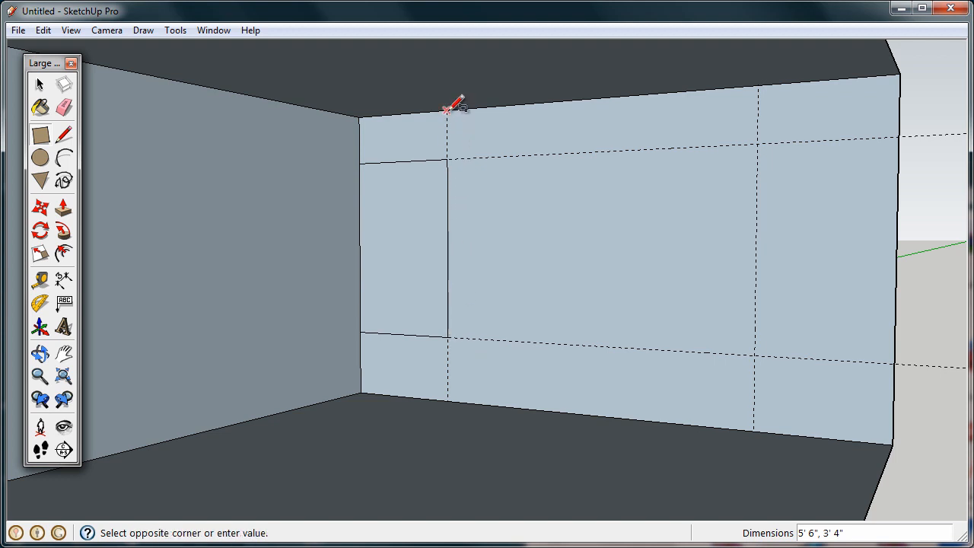
left_click(753, 431)
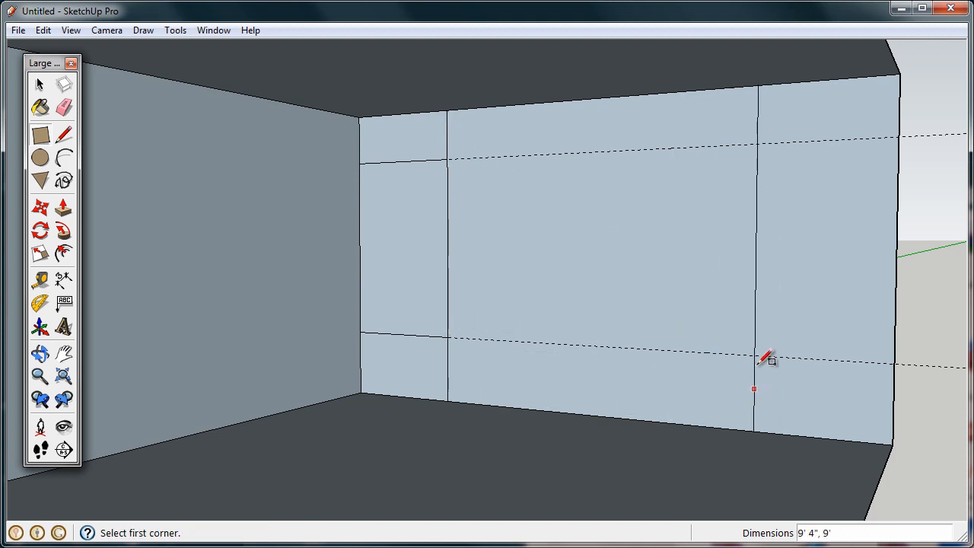
left_click(758, 145)
left_click(896, 363)
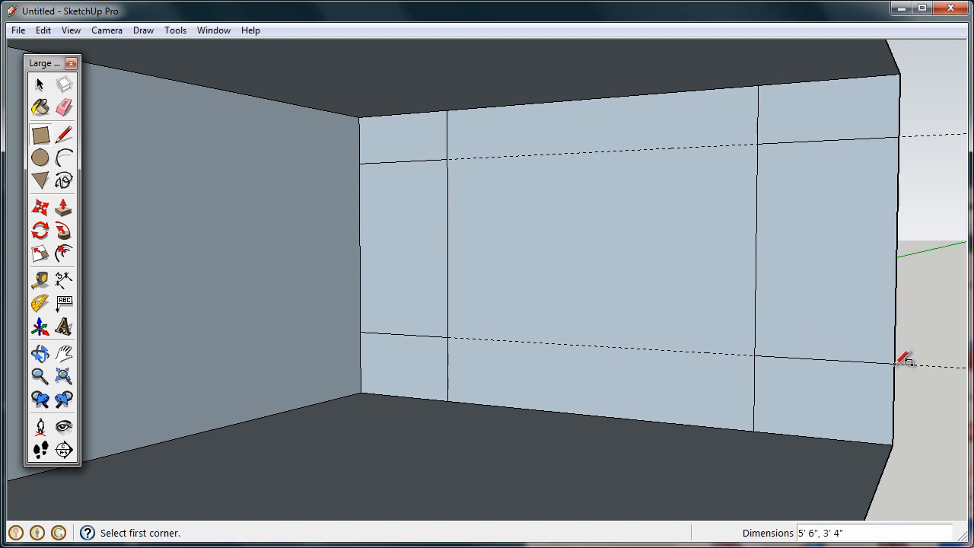
Step: Erase the upper horizontal guide and delete all remaining guides from the model
left_click(64, 108)
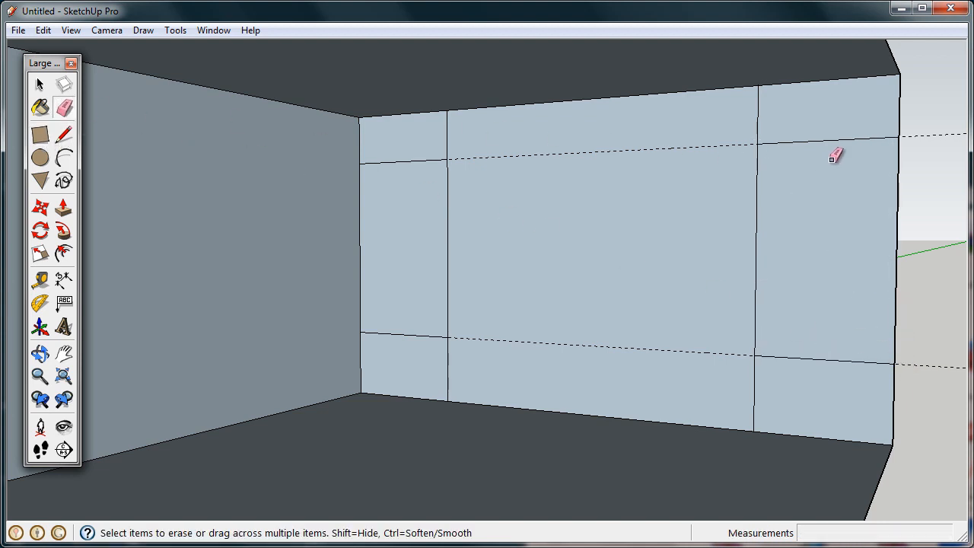
left_click(908, 138)
mouse_move(778, 194)
middle_mouse_down()
mouse_move(681, 202)
mouse_move(637, 224)
mouse_move(637, 242)
mouse_move(528, 226)
mouse_move(511, 239)
mouse_move(584, 260)
mouse_move(609, 218)
middle_mouse_up()
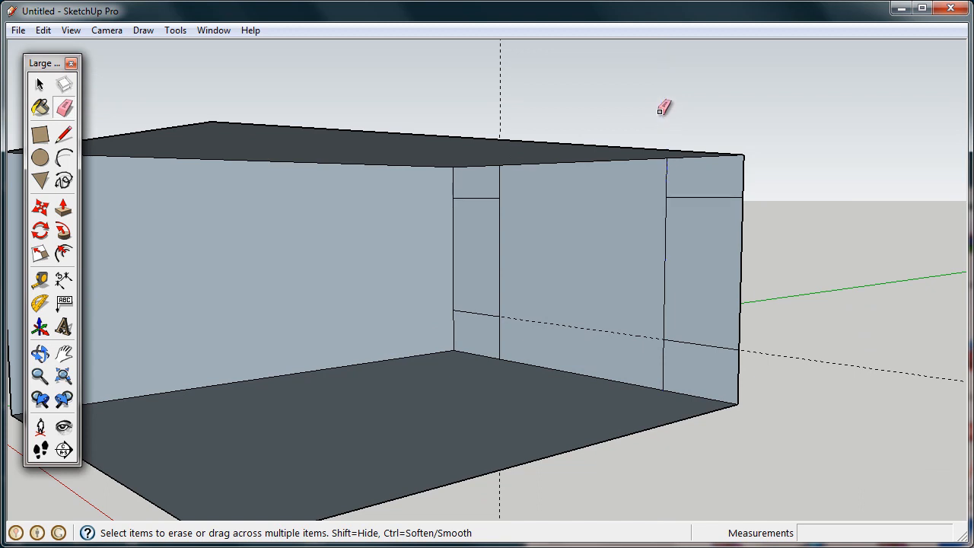
left_click(42, 30)
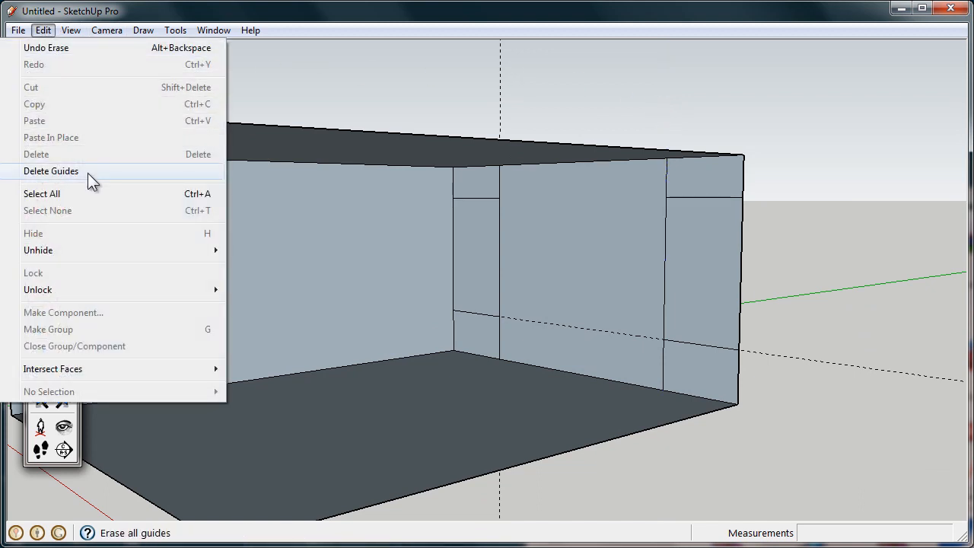
left_click(87, 173)
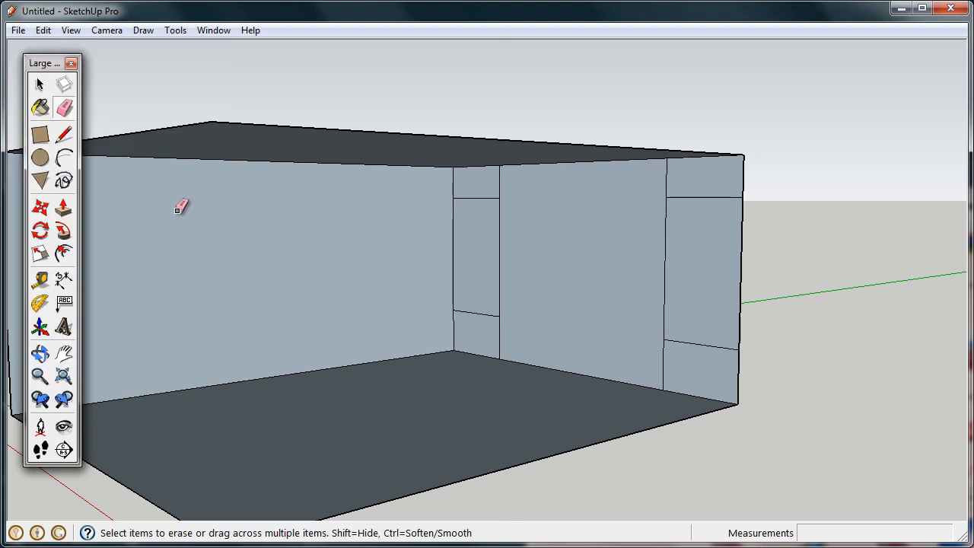
Step: Push/pull the full-height centre panel of the wall 2' out into the room
key("o")
mouse_move(516, 280)
left_mouse_down()
mouse_move(640, 293)
mouse_move(611, 255)
left_mouse_up()
key("e")
scroll(587, 252, "up", 3)
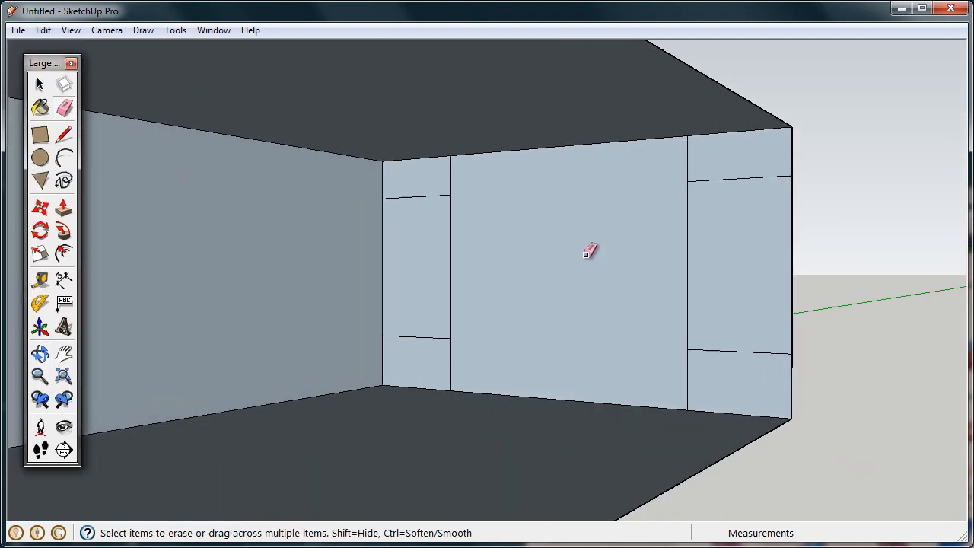
left_click(64, 210)
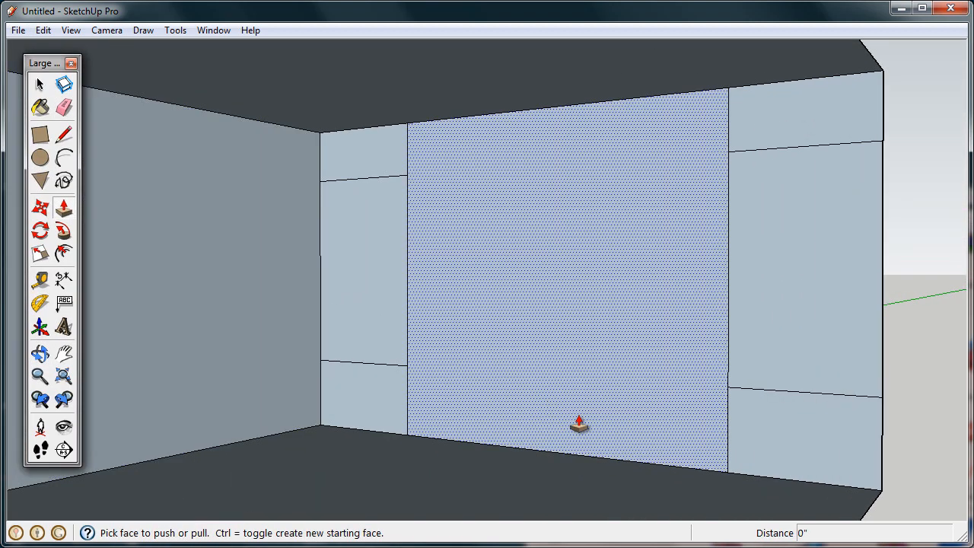
left_click(586, 421)
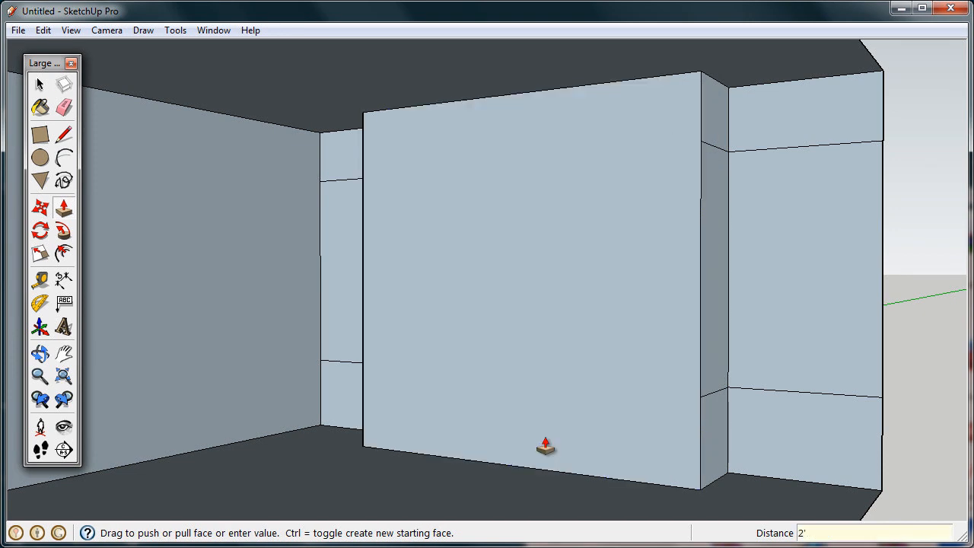
Step: Push/pull the lower panels of both side bays 1' 6" out into the room
left_click(808, 465)
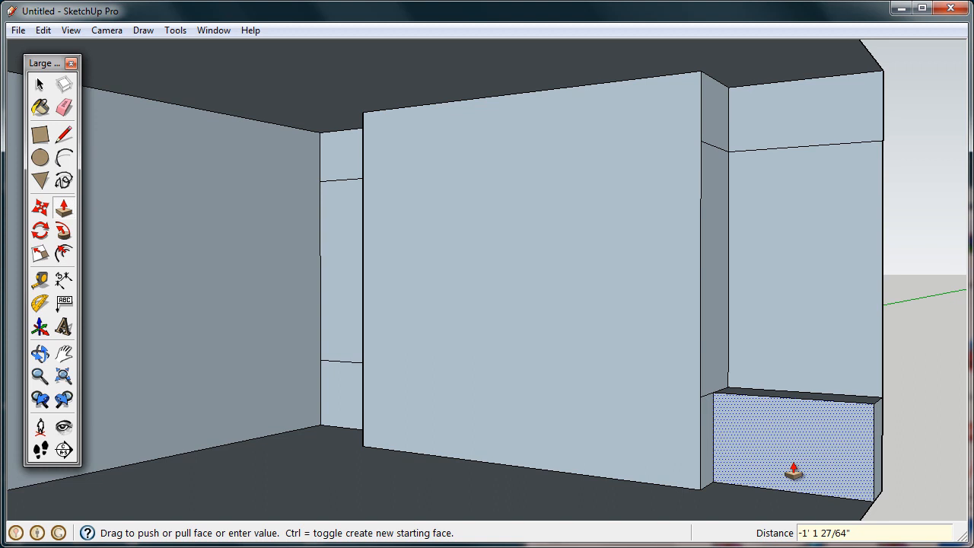
key("Return")
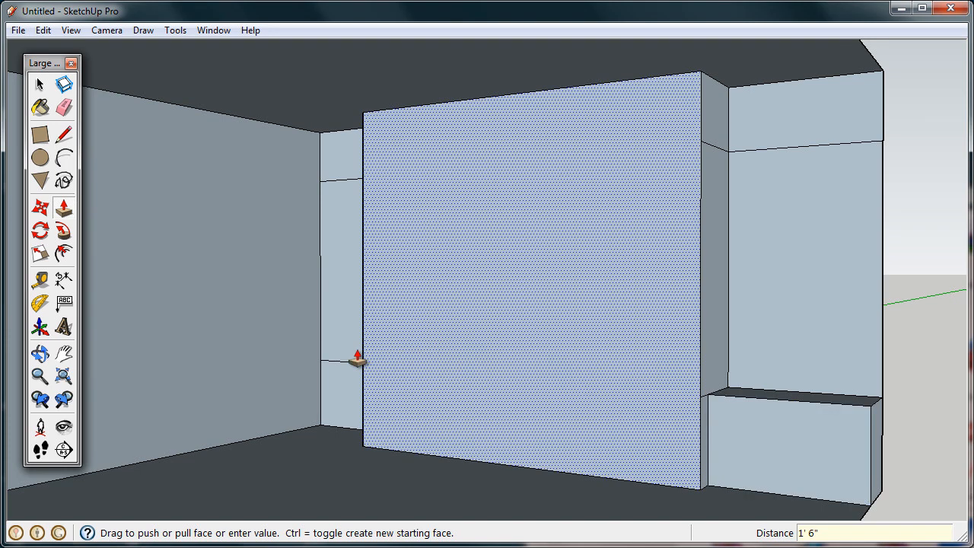
left_click(343, 401)
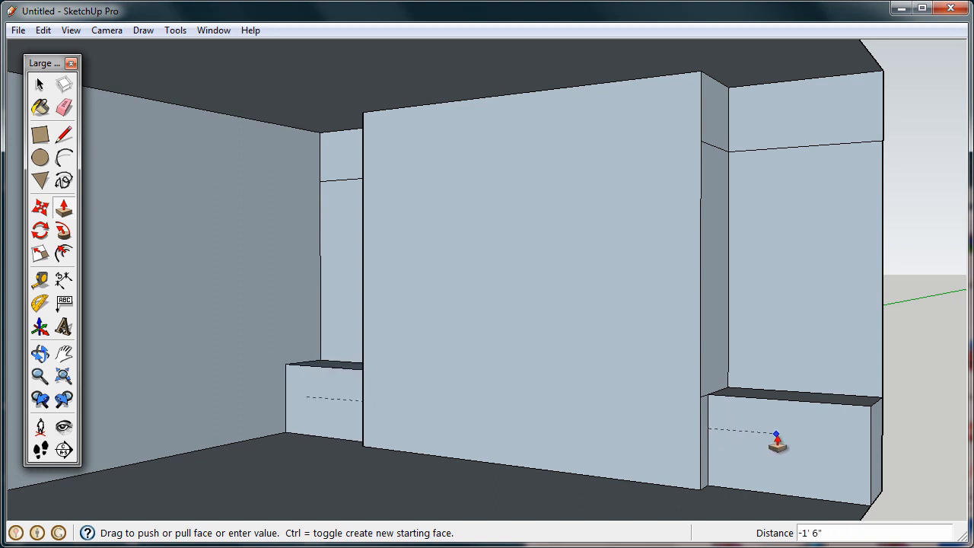
left_click(775, 446)
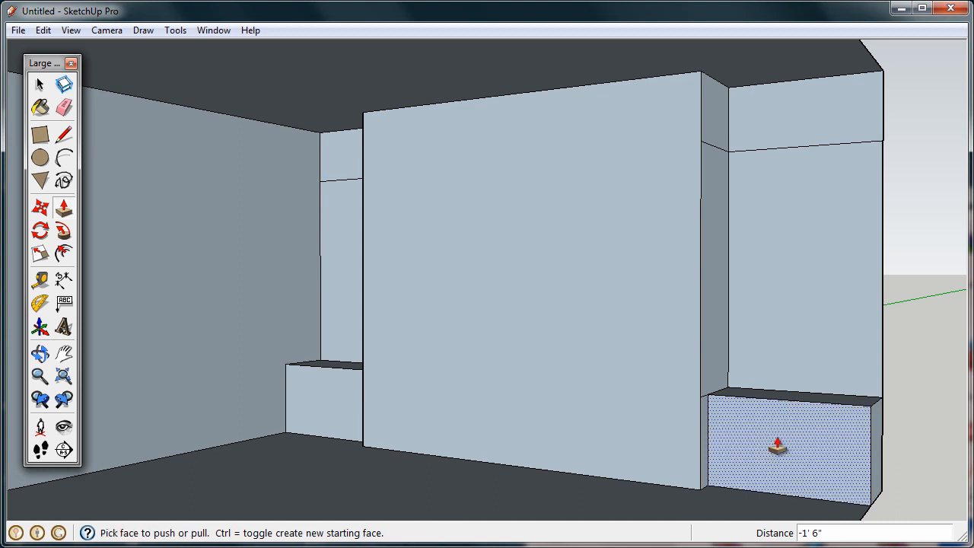
Step: Push/pull the upper panels of both side bays 1' out into the room
left_click(756, 145)
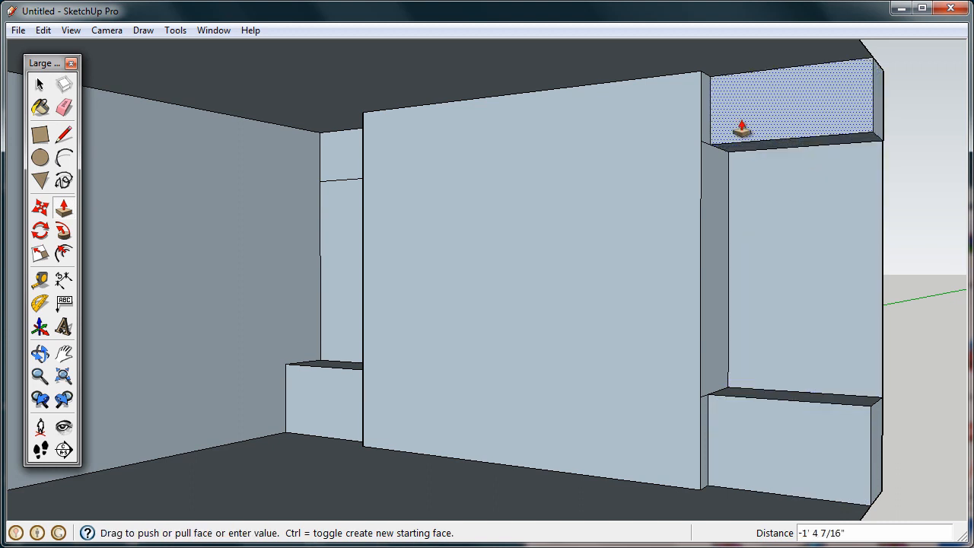
type("12")
key("Return")
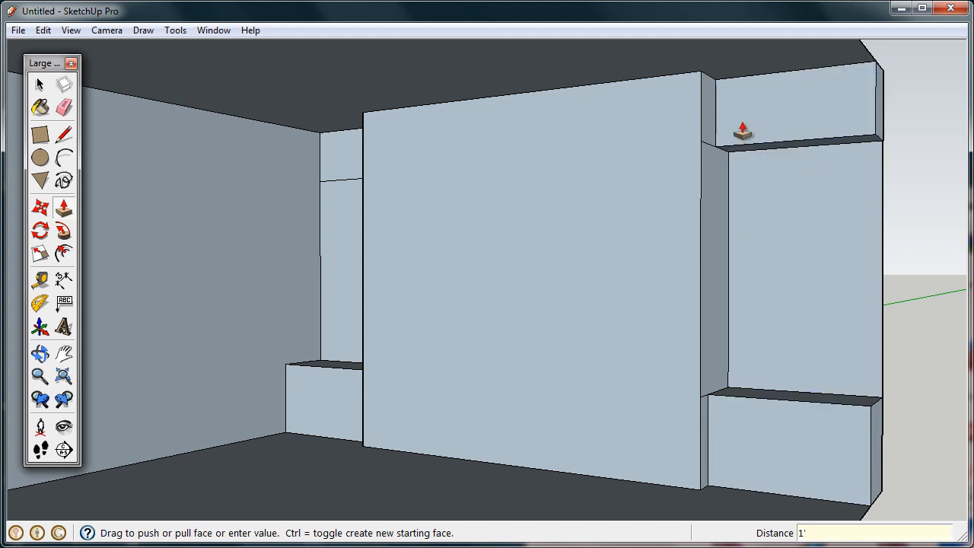
left_click(348, 163)
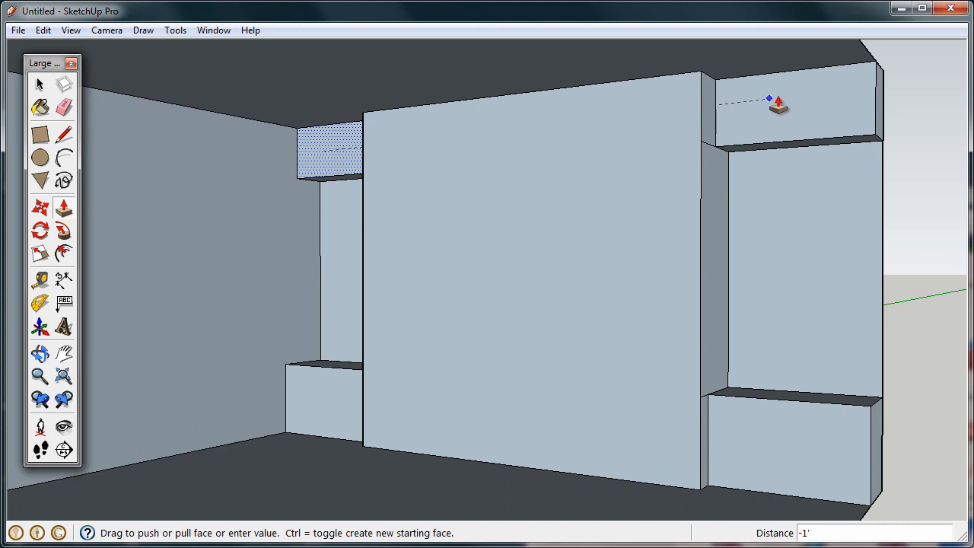
left_click(775, 109)
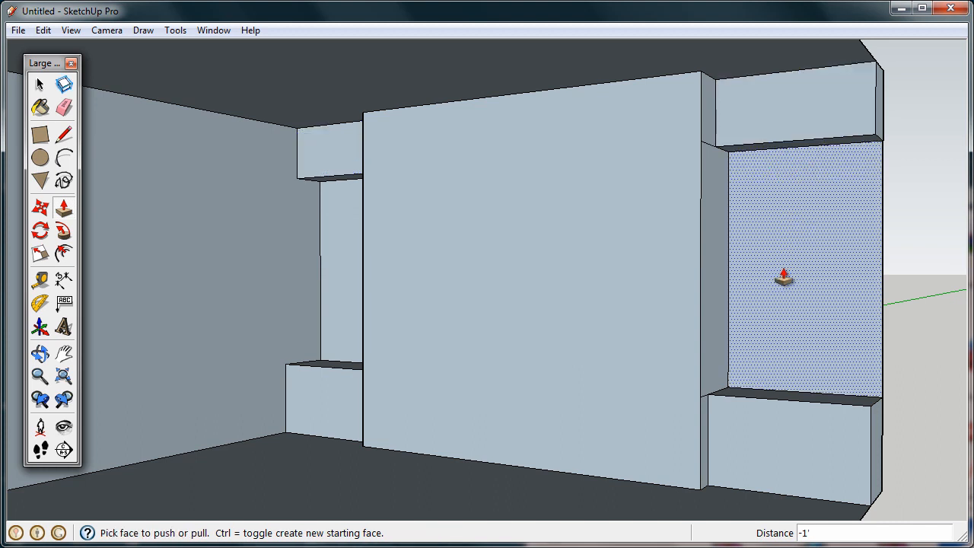
Step: Erase the leftover horizontal edges on the side face of the projecting centre section facing the room's open end
mouse_move(698, 306)
middle_mouse_down()
mouse_move(778, 284)
mouse_move(611, 275)
mouse_move(583, 284)
middle_mouse_up()
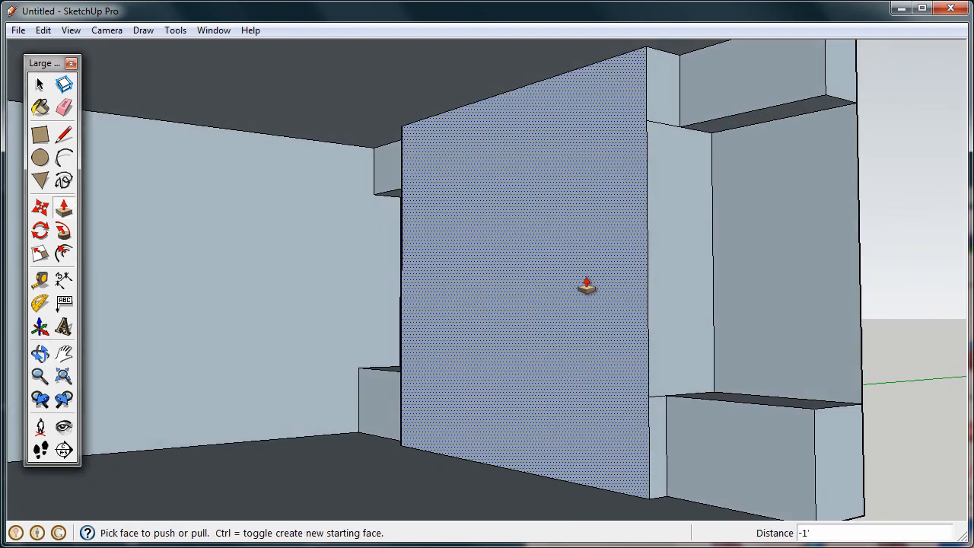
left_click(64, 107)
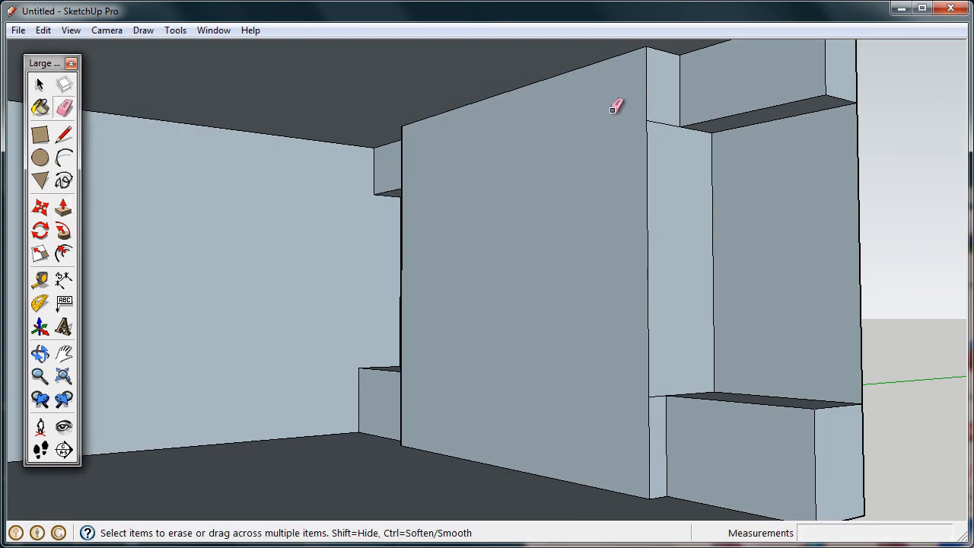
left_click(667, 122)
scroll(667, 395, "up", 1)
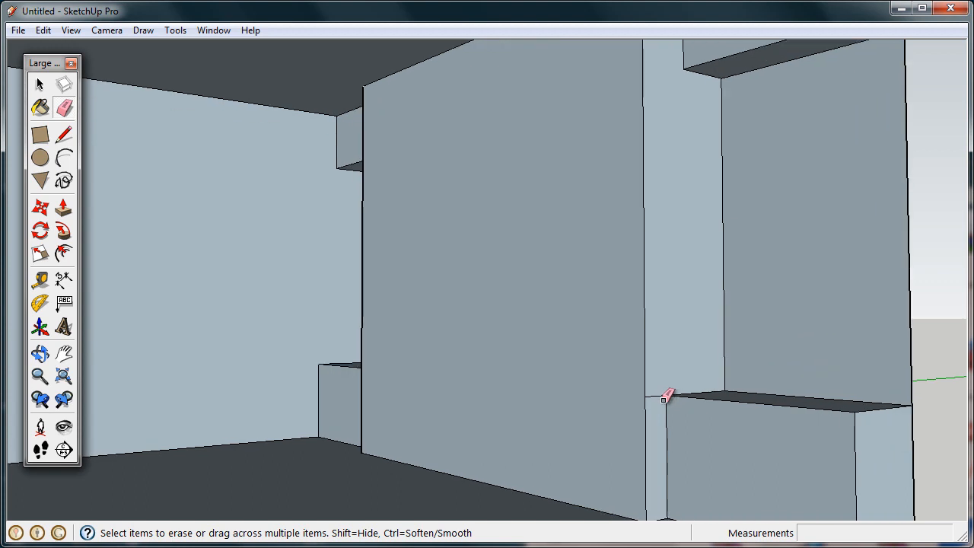
scroll(660, 393, "down", 1)
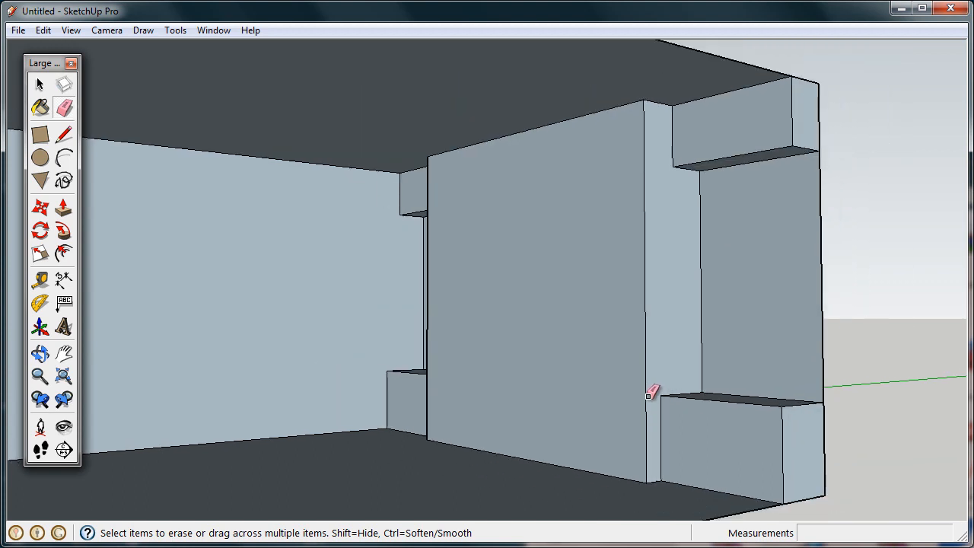
Step: Set the camera's field of view to 50 degrees
mouse_move(653, 396)
middle_mouse_down()
mouse_move(577, 374)
mouse_move(688, 383)
middle_mouse_up()
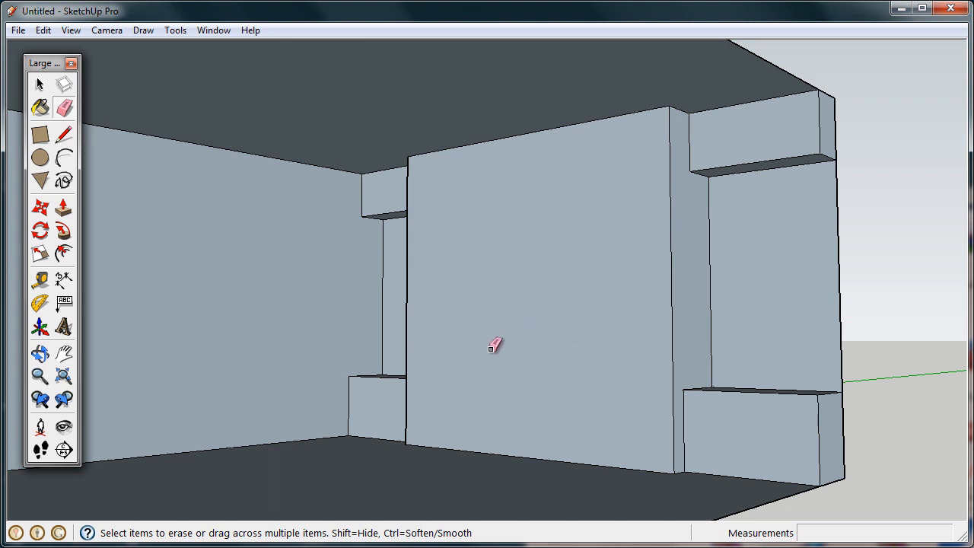
middle_click_drag(461, 376, 582, 394)
scroll(316, 373, "up", 4)
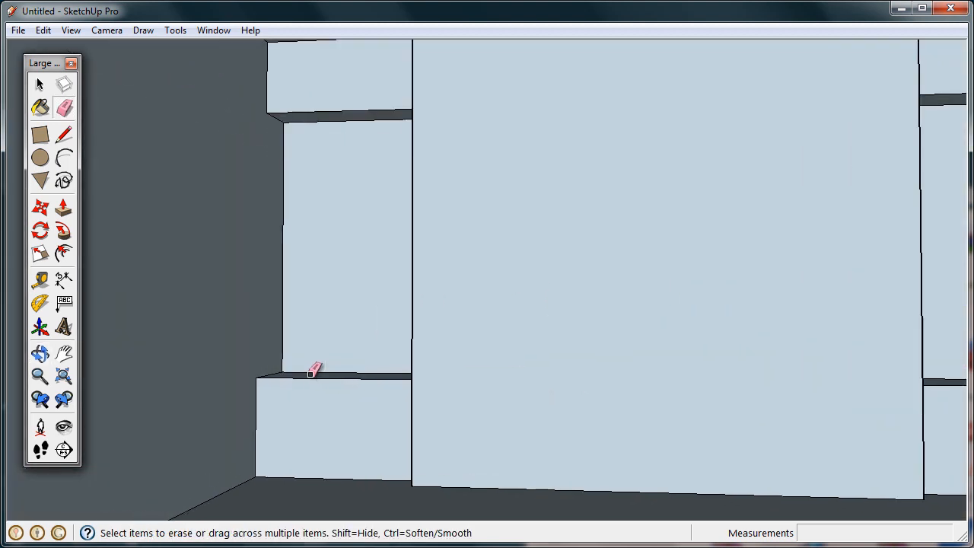
mouse_move(320, 373)
middle_mouse_down()
mouse_move(450, 383)
mouse_move(490, 374)
mouse_move(458, 374)
mouse_move(496, 358)
mouse_move(455, 359)
mouse_move(461, 370)
mouse_move(500, 369)
mouse_move(456, 368)
mouse_move(539, 355)
mouse_move(396, 363)
mouse_move(333, 337)
mouse_move(478, 343)
middle_mouse_up()
scroll(335, 340, "down", 5)
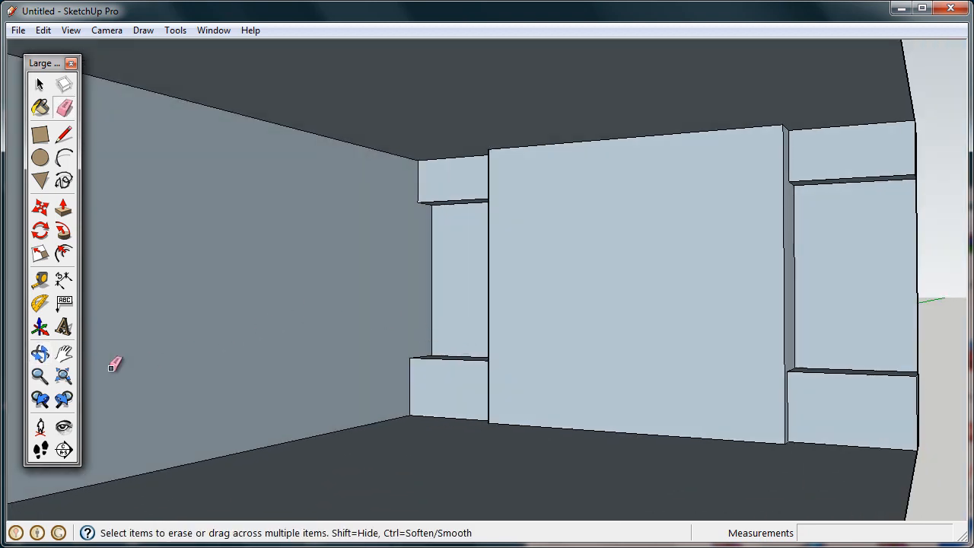
left_click(40, 376)
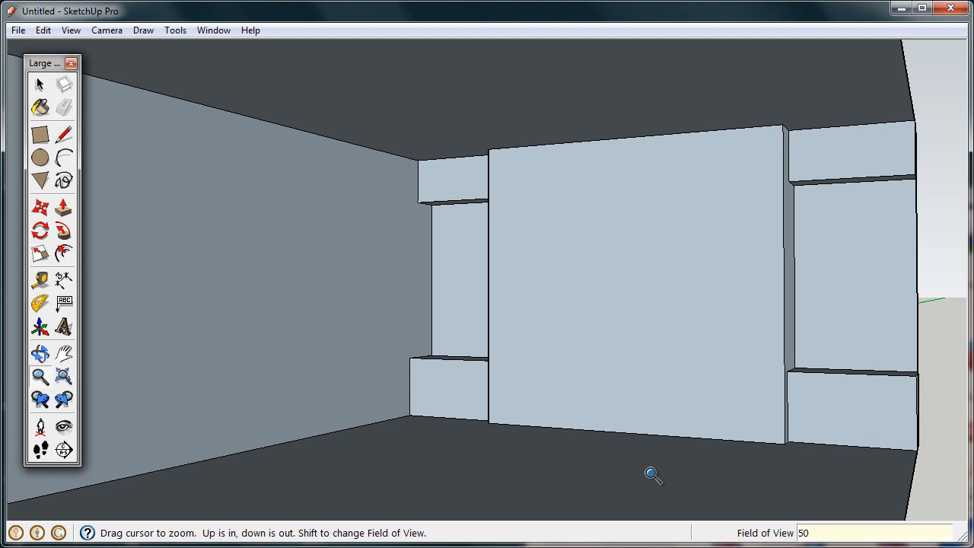
key("Return")
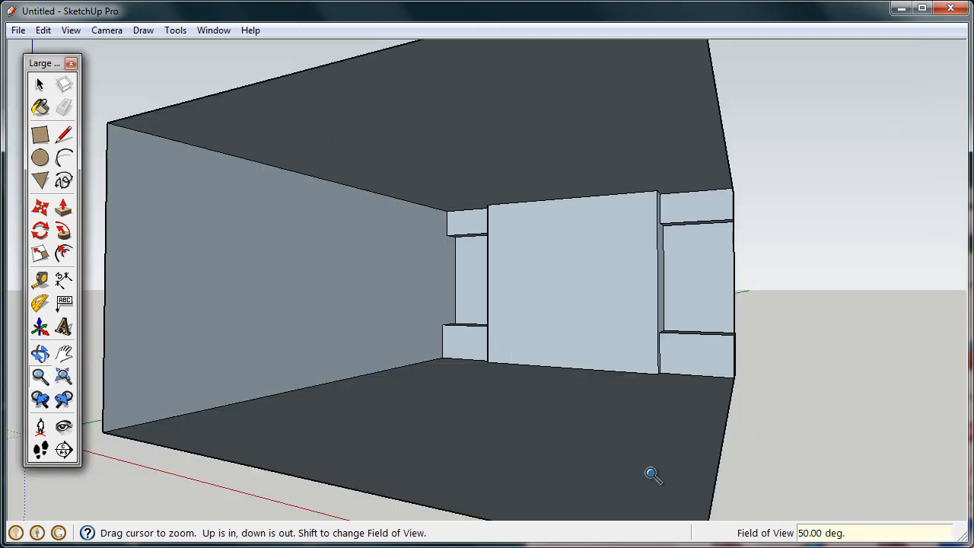
Step: Erase the leftover upper and lower edges on the opposite side face of the projecting centre section
left_click_drag(571, 409, 608, 306)
key("o")
key("z")
middle_click_drag(480, 317, 622, 327)
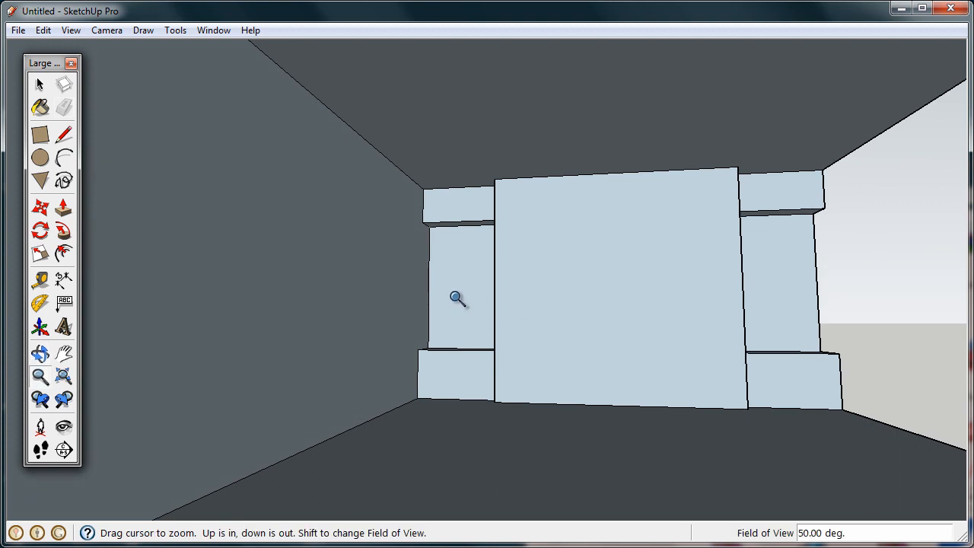
scroll(464, 298, "up", 5)
middle_click_drag(480, 305, 612, 339)
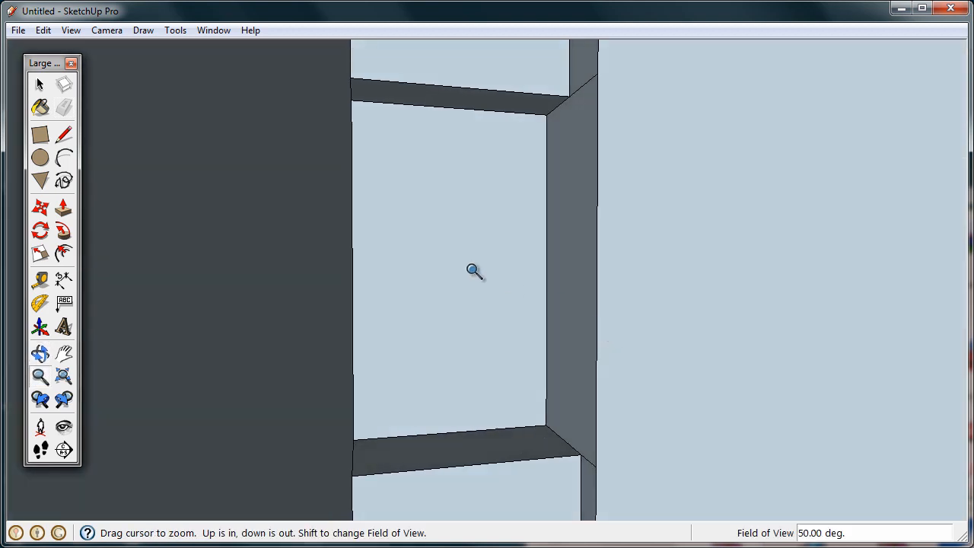
left_click(63, 108)
left_click(586, 83)
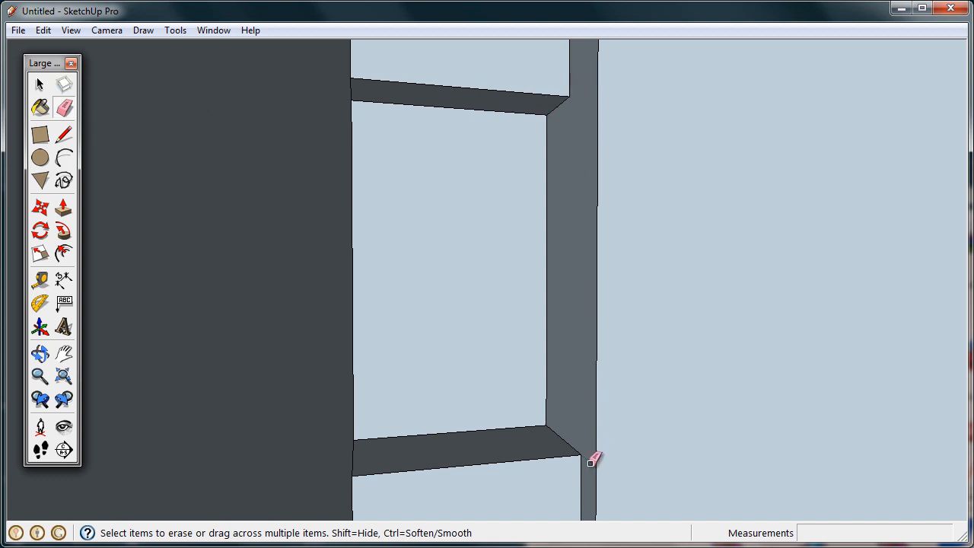
Step: Add two vertical guides on the adjoining long wall, one 5' from the bay's back corner and another 30" beyond it
mouse_move(586, 482)
middle_mouse_down()
mouse_move(675, 271)
mouse_move(489, 266)
mouse_move(476, 257)
mouse_move(812, 298)
mouse_move(621, 303)
mouse_move(850, 297)
mouse_move(817, 309)
mouse_move(892, 300)
mouse_move(883, 317)
mouse_move(580, 327)
mouse_move(650, 328)
mouse_move(640, 326)
middle_mouse_up()
scroll(470, 265, "down", 3)
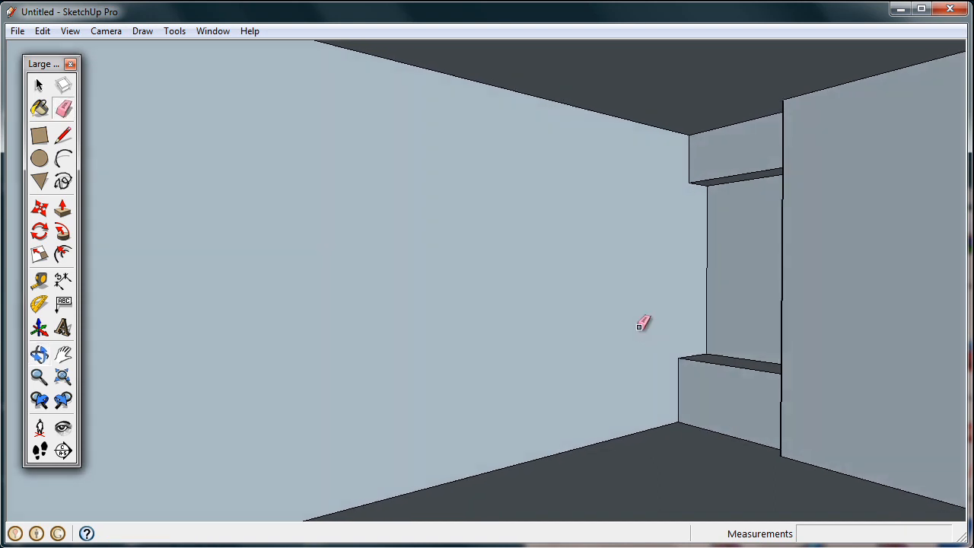
left_click(39, 280)
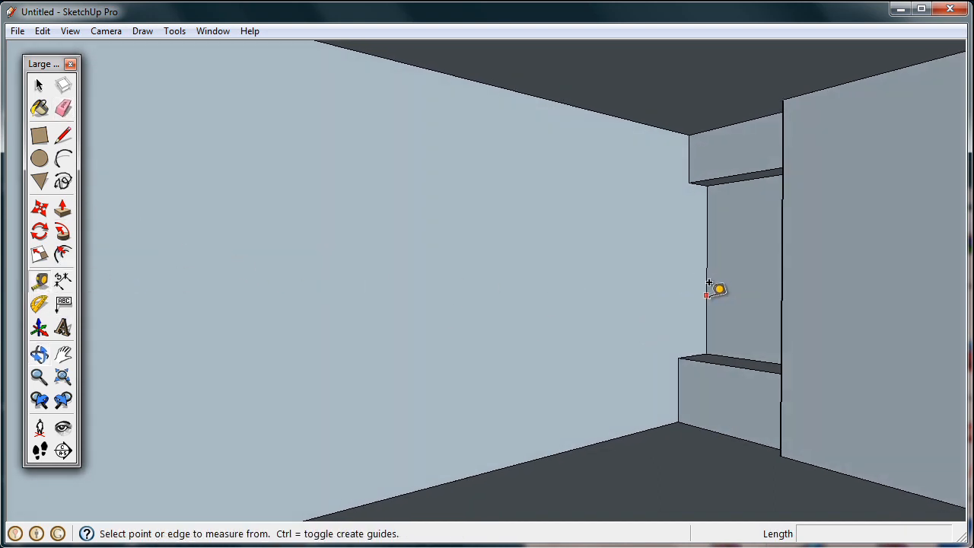
left_click(707, 294)
type("5")
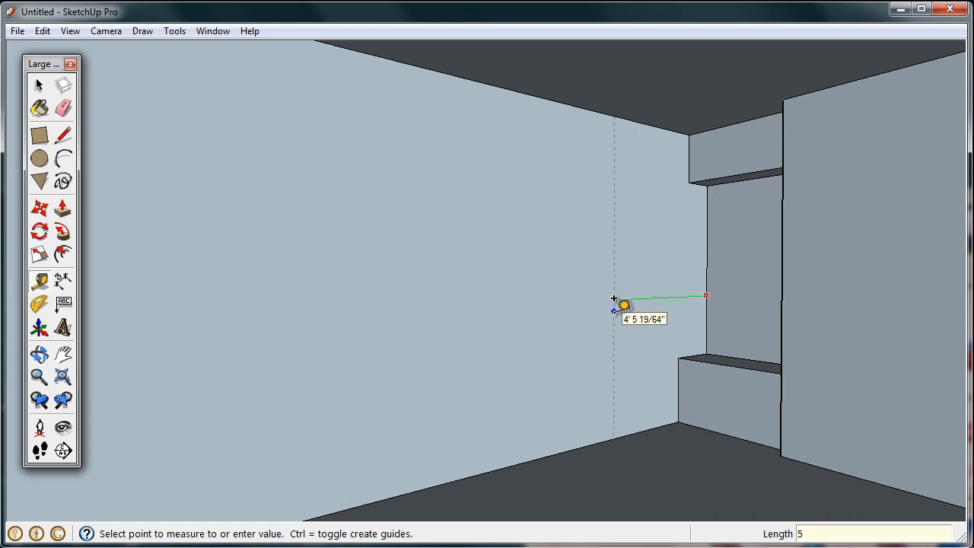
type("'")
key("Return")
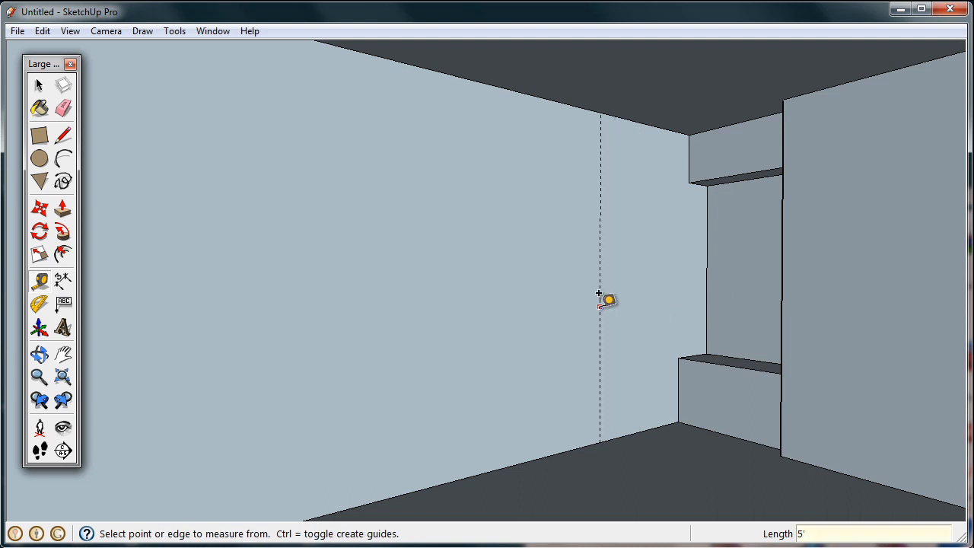
left_click(600, 307)
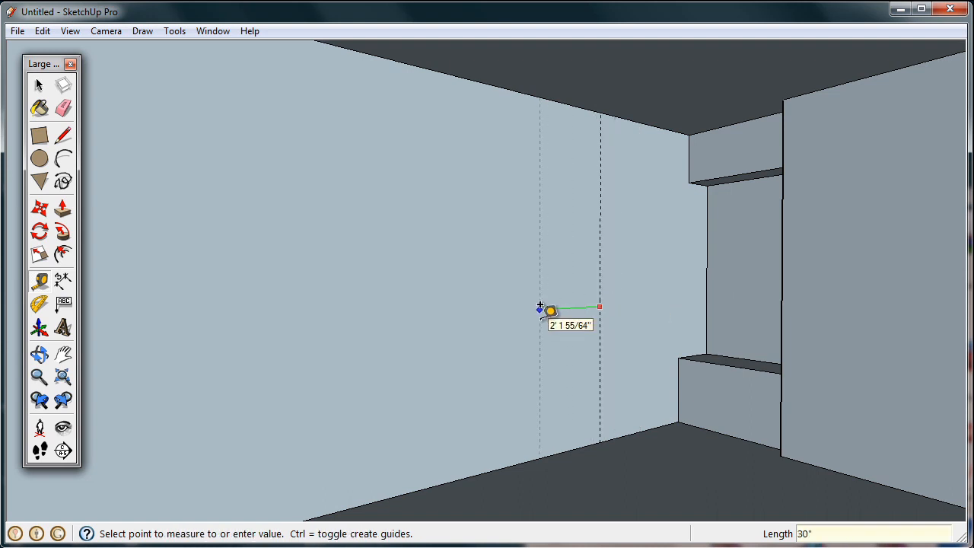
key("Return")
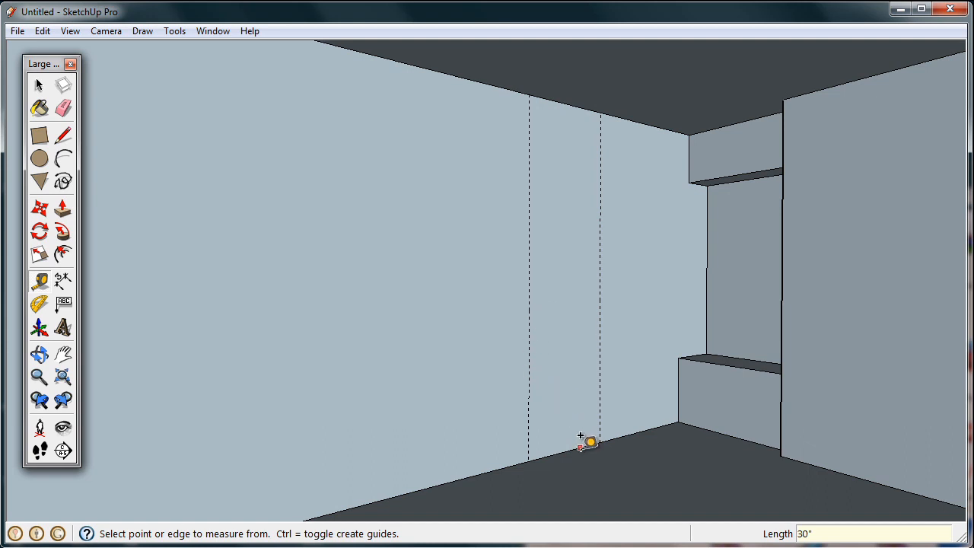
Step: Add horizontal guides on the long wall, 2' above the floor and 1' 6" below the ceiling, aligned with the bay's projecting blocks
left_click(580, 447)
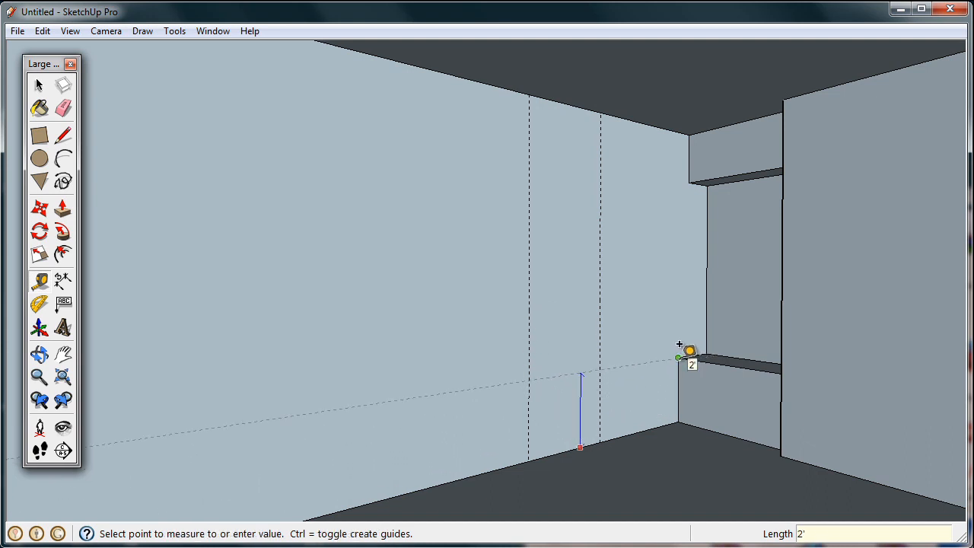
left_click(678, 355)
left_click(619, 118)
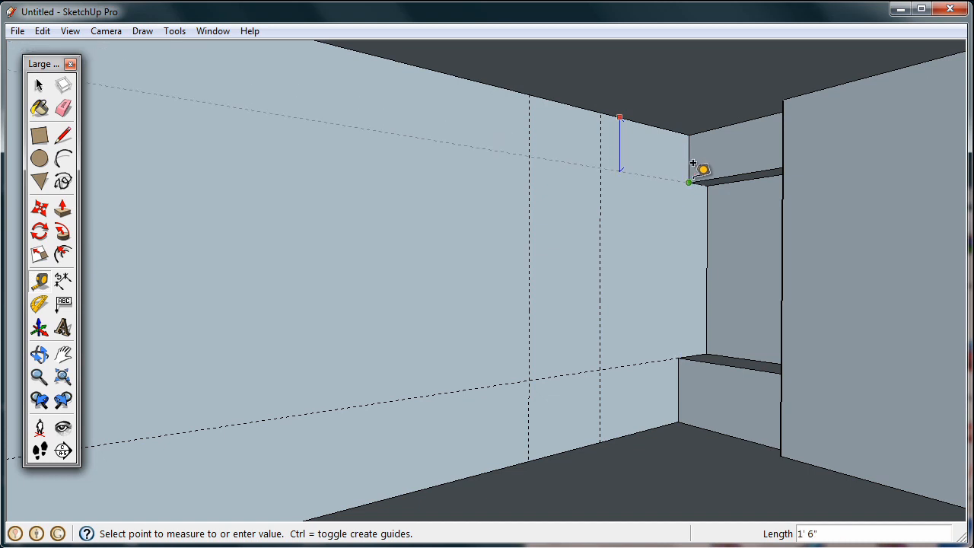
left_click(693, 164)
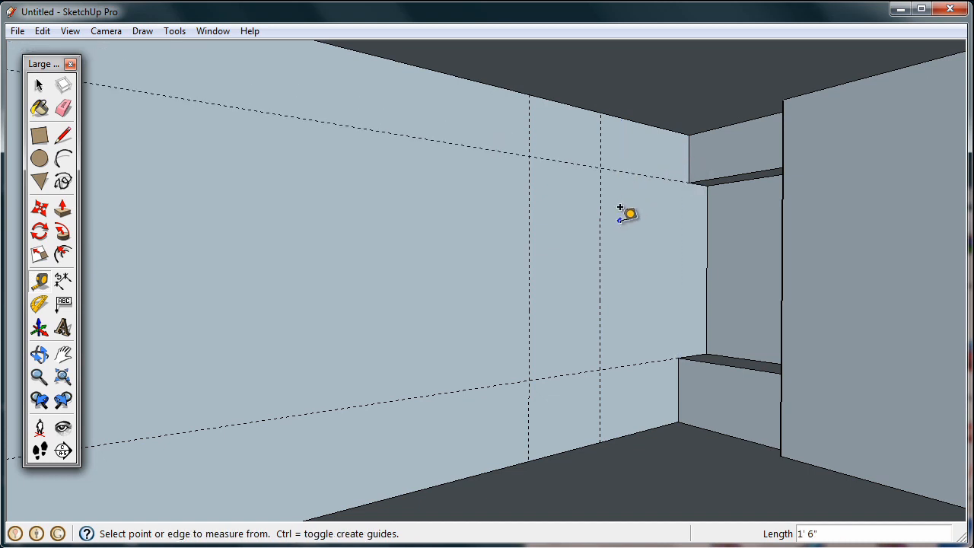
Step: Draw a 5' 6" by 2' 6" upright rectangle on the long wall between the guide intersections
middle_click_drag(621, 225, 546, 226)
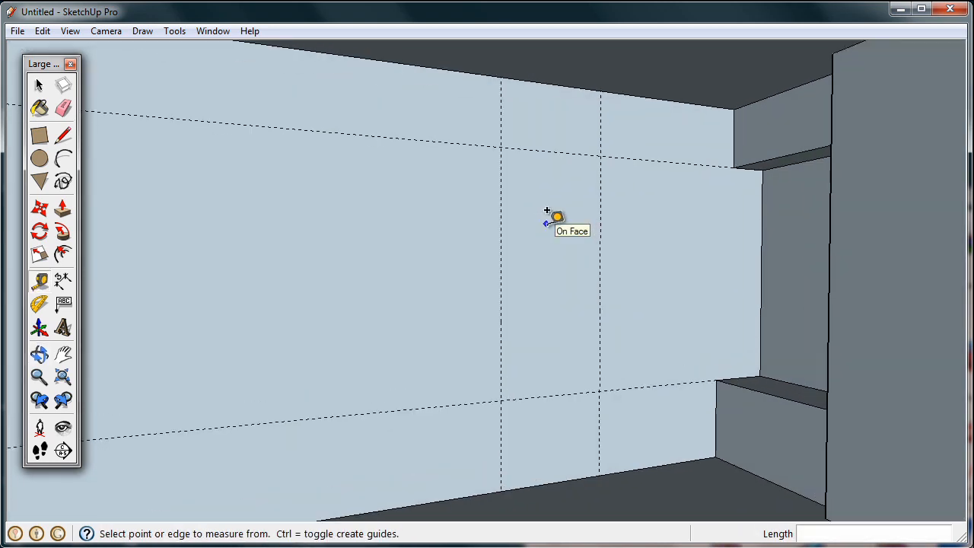
left_click(40, 136)
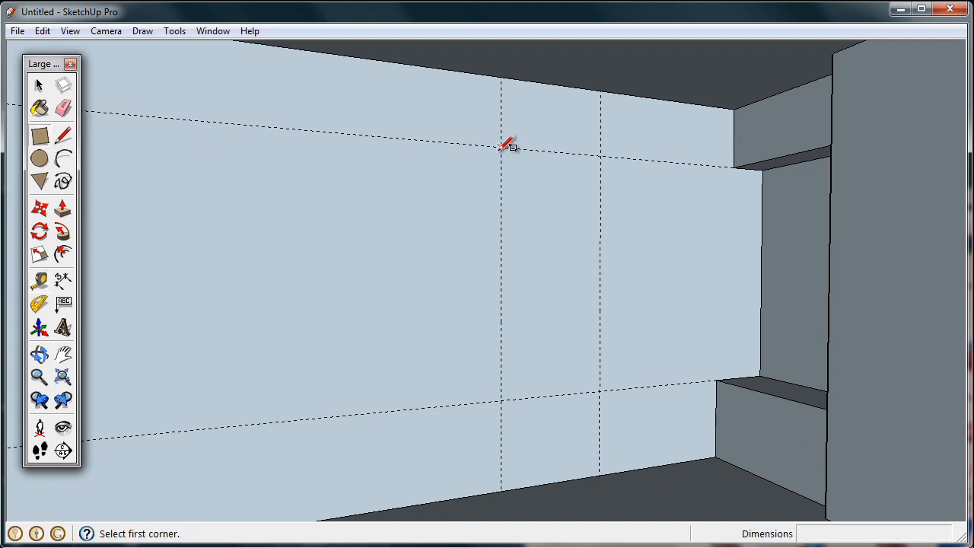
left_click(501, 146)
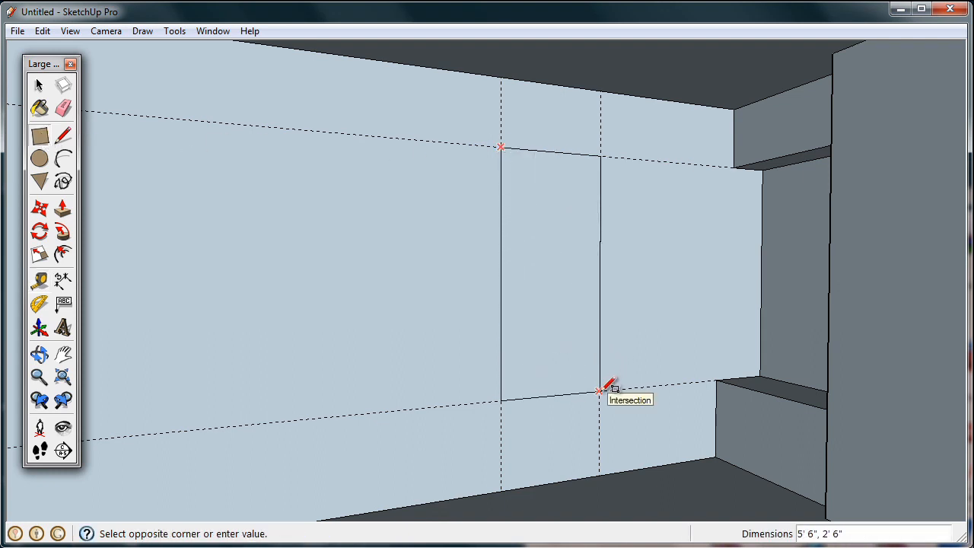
left_click(600, 392)
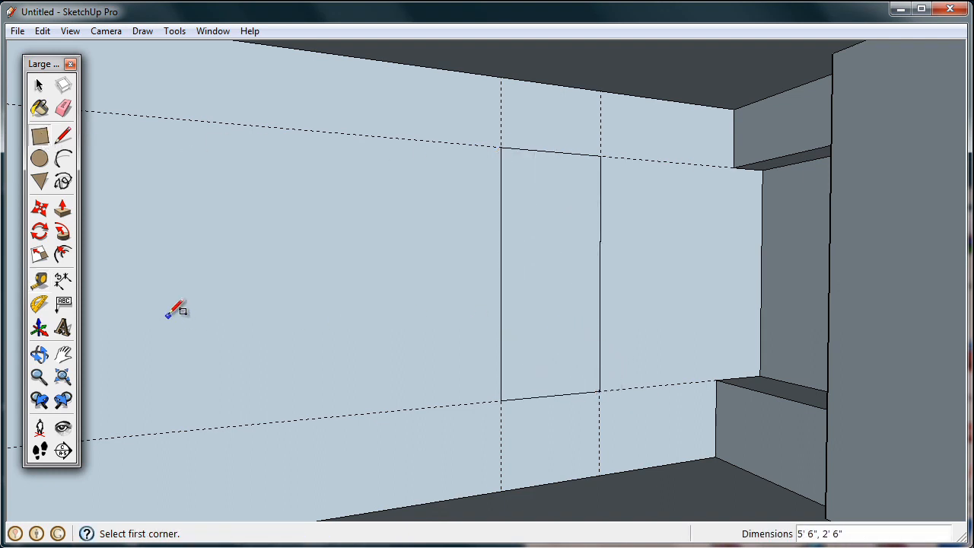
Step: Add a vertical guide on the long wall 18" from the rectangle's edge farthest from the bay
left_click(39, 280)
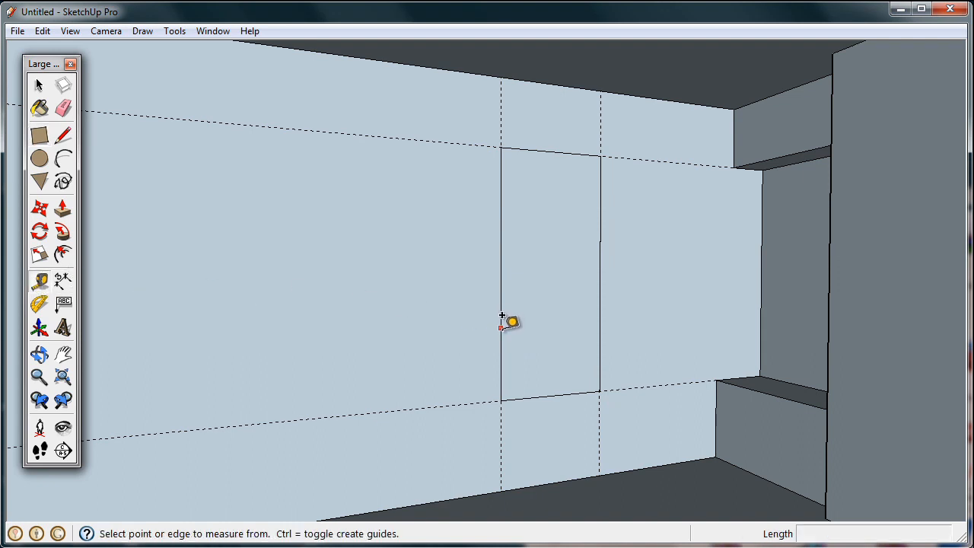
left_click(501, 316)
type("1")
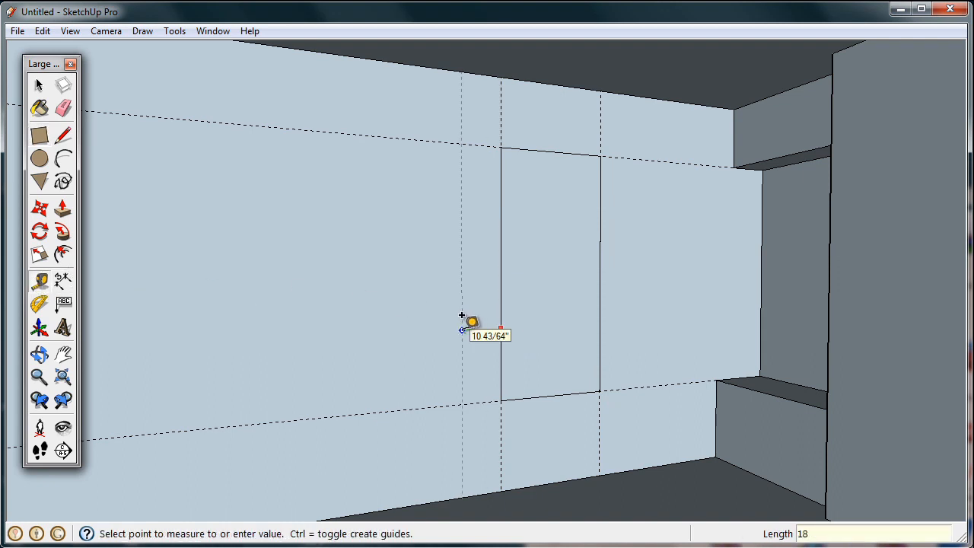
type("8")
key("Return")
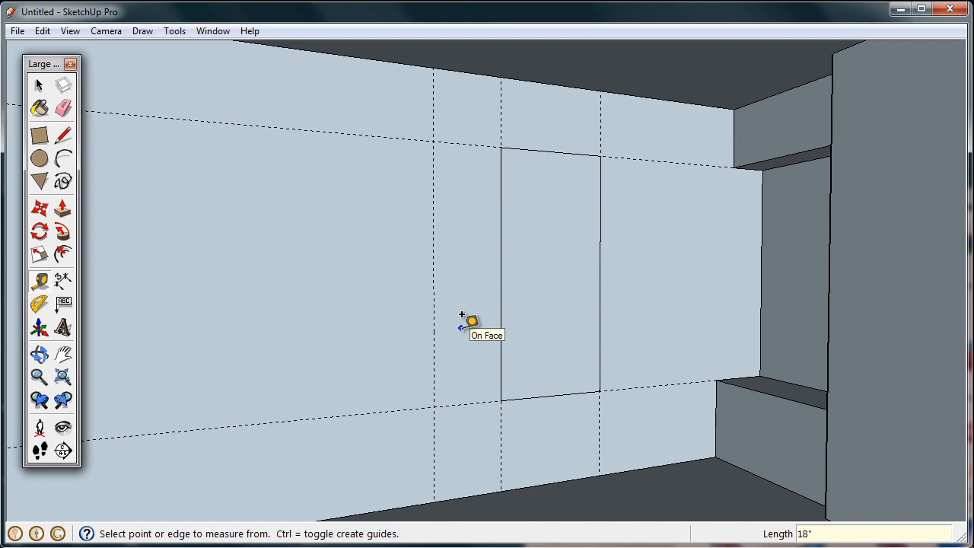
Step: Copy the rectangle 4' along the long wall so its lower corner meets the new vertical guide and the lower horizontal guide
left_click(40, 86)
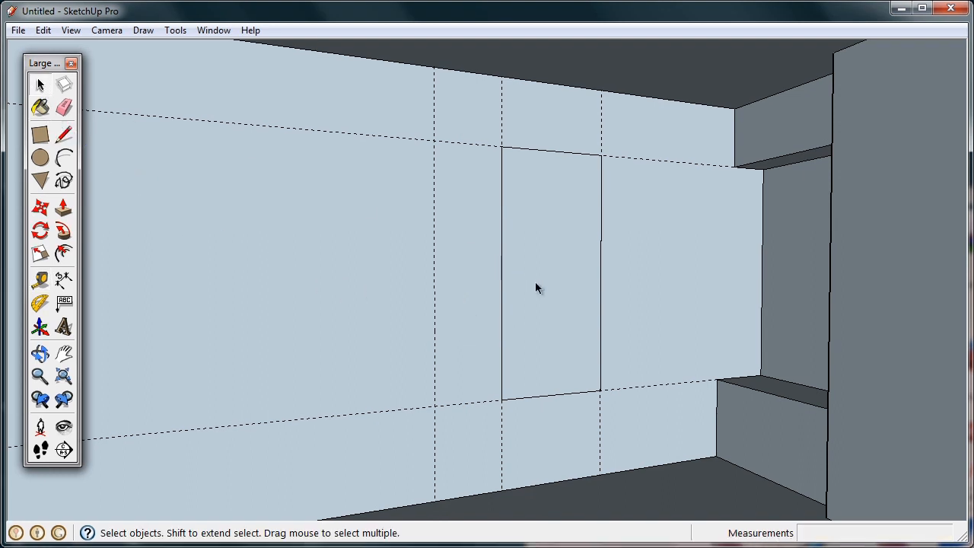
left_click(40, 207)
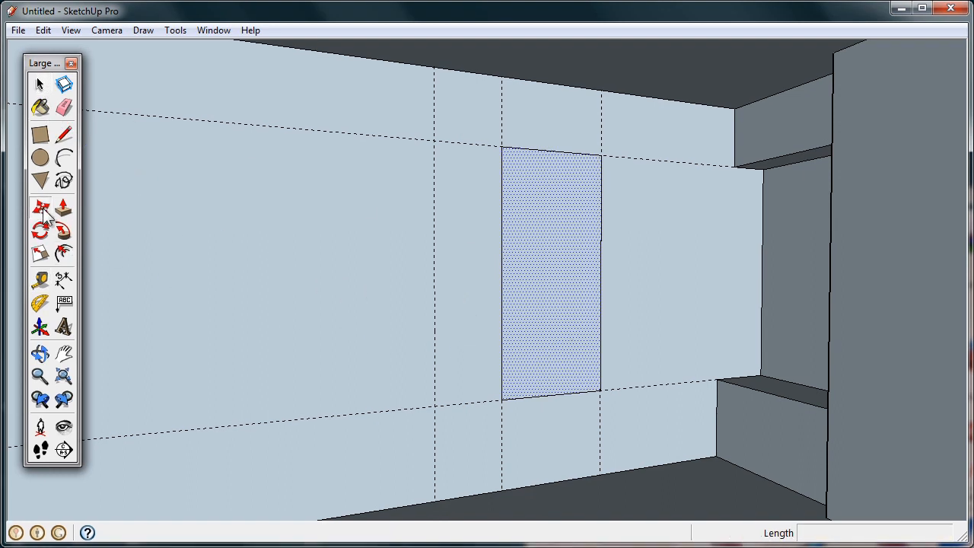
left_click(599, 390)
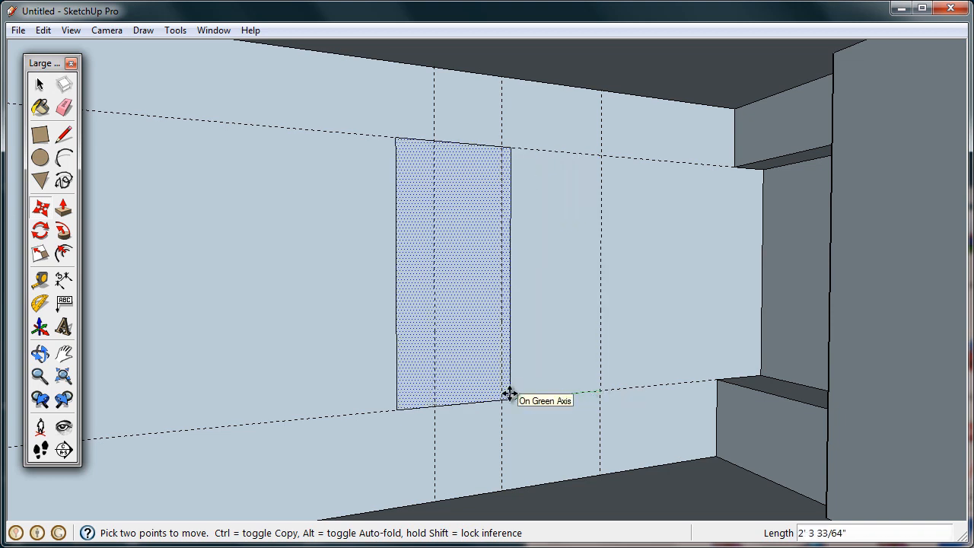
key("ctrl")
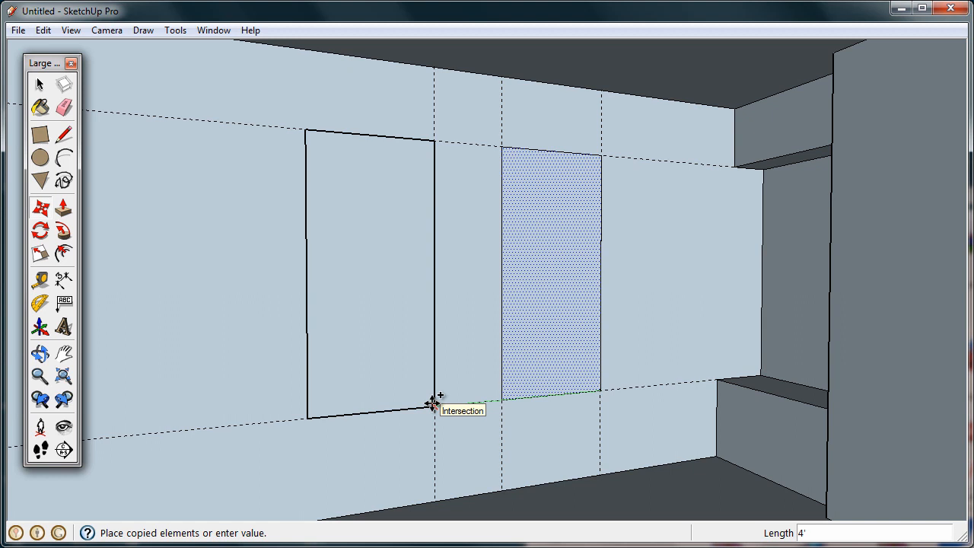
left_click(432, 403)
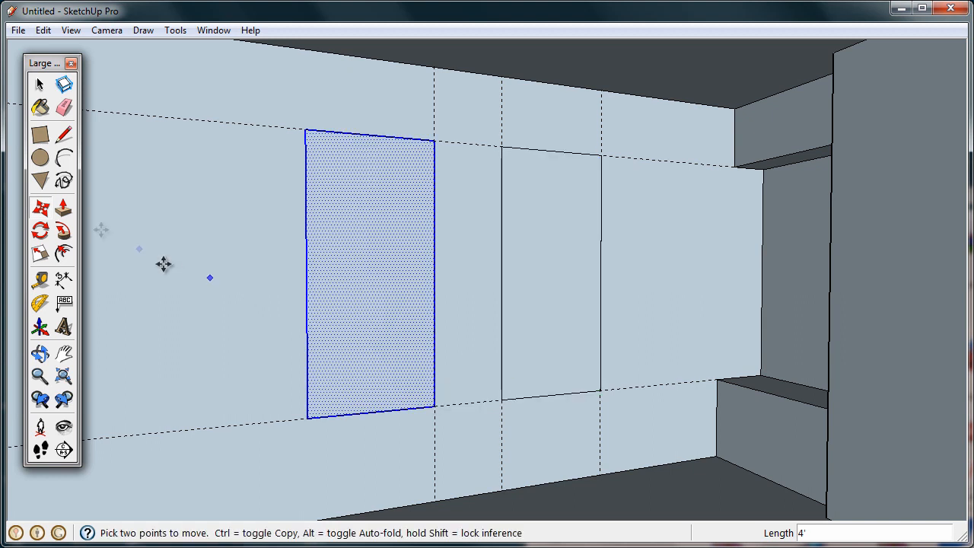
Step: Add another vertical guide 18" beyond the copied rectangle's edge farthest from the bay
left_click(42, 281)
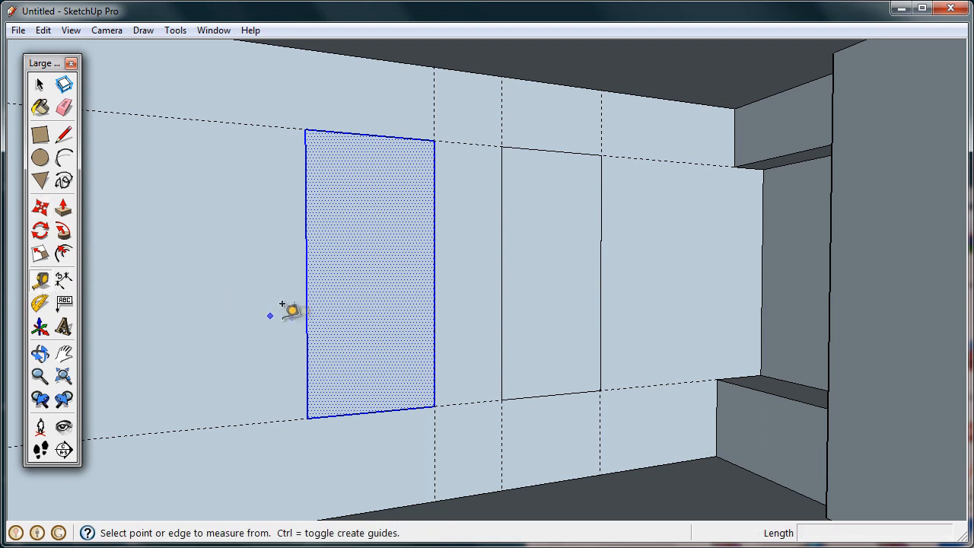
left_click(307, 311)
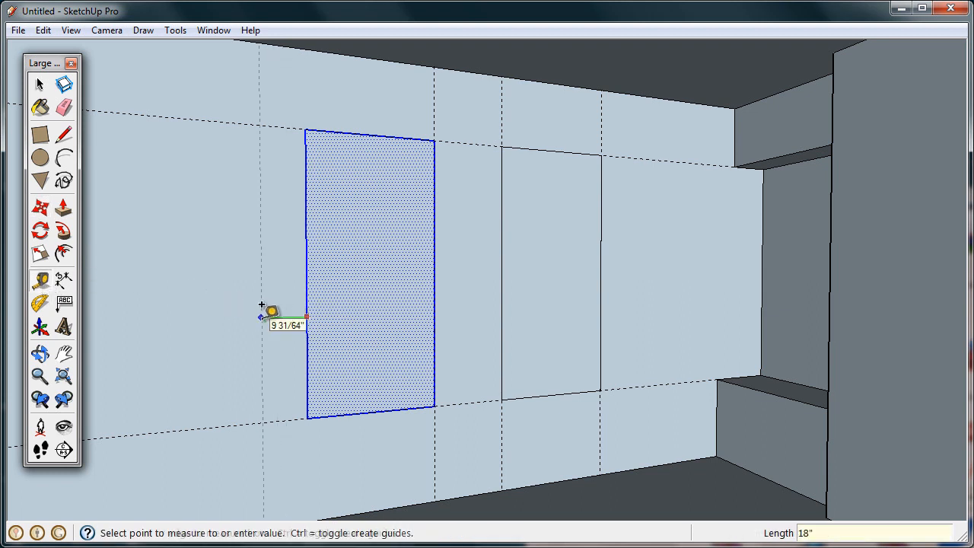
key("Return")
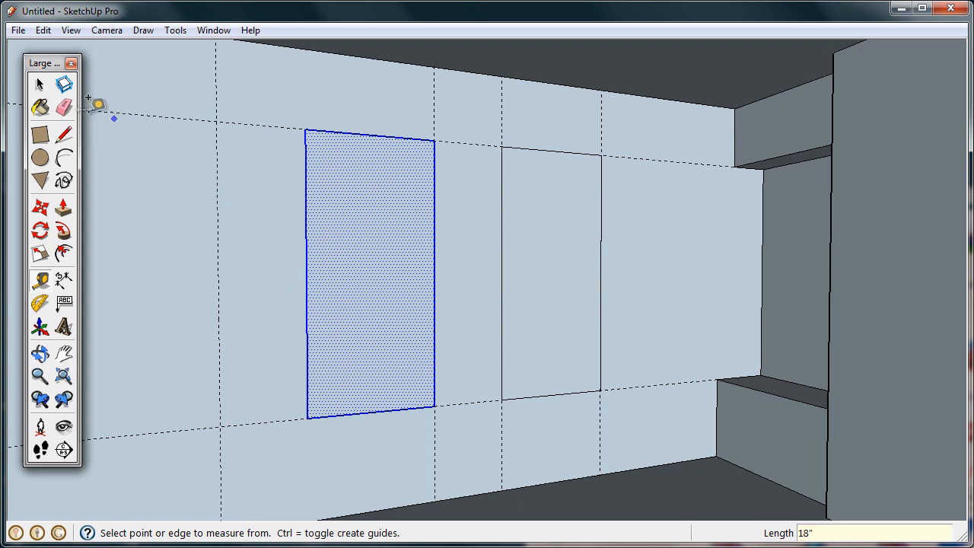
Step: Copy the second rectangle along the wall to the newest guide's lower intersection, then delete all guides from the model
left_click(40, 85)
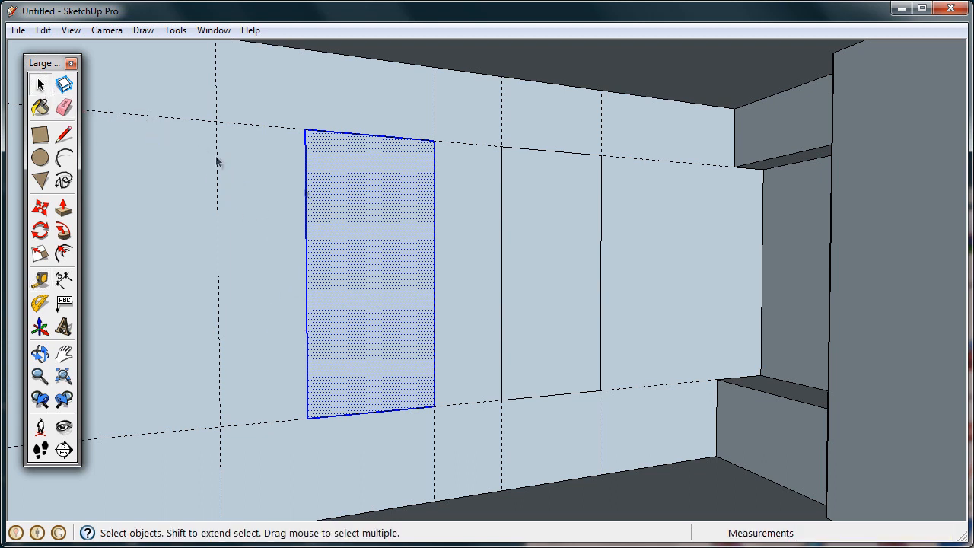
left_click(366, 264)
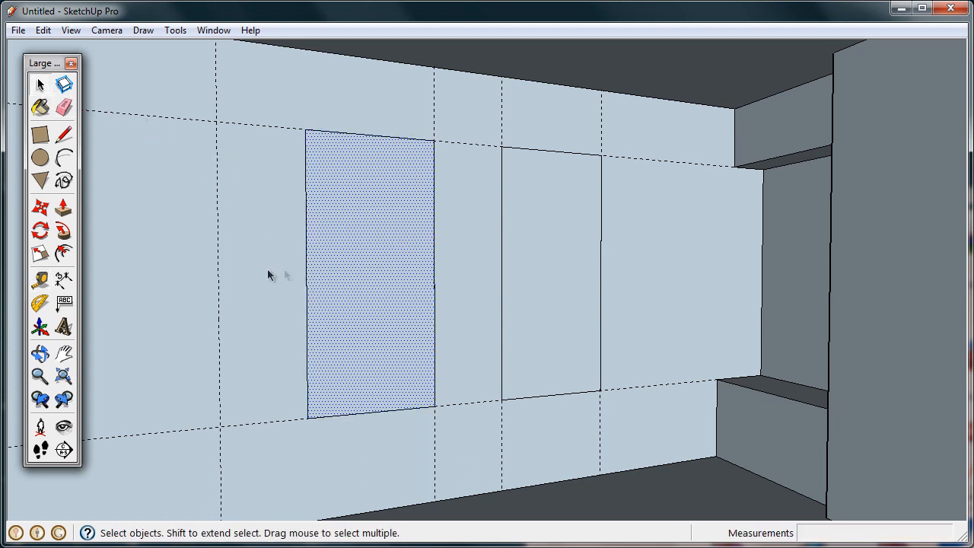
left_click(41, 207)
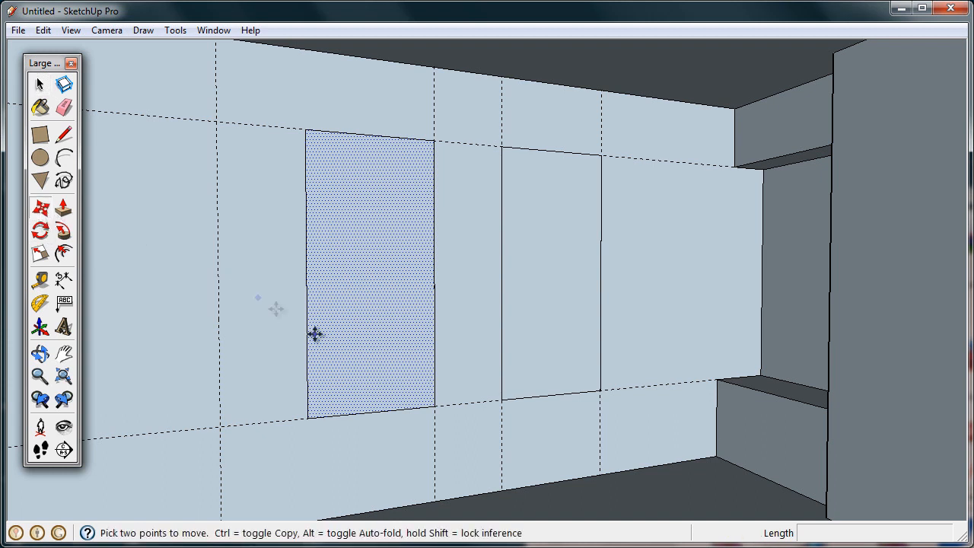
left_click(436, 408)
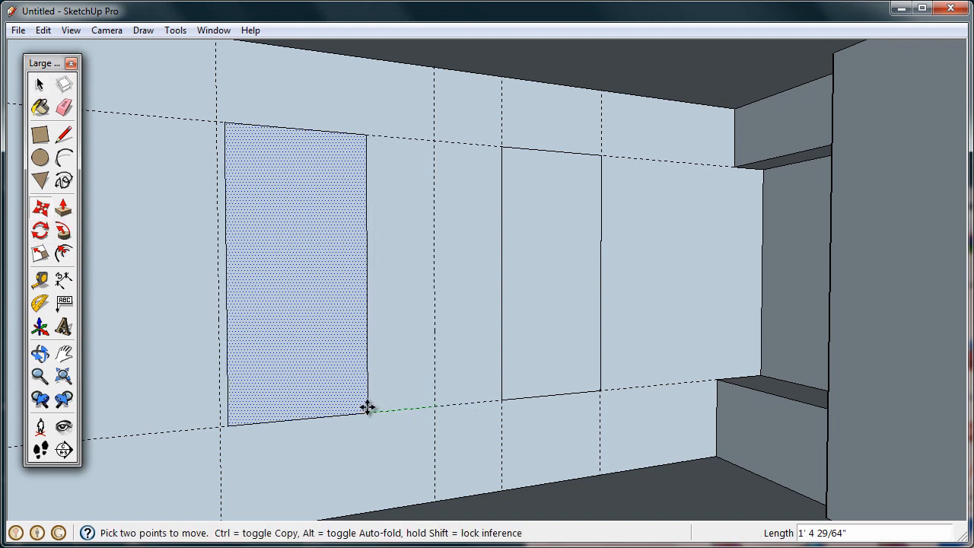
key("ctrl")
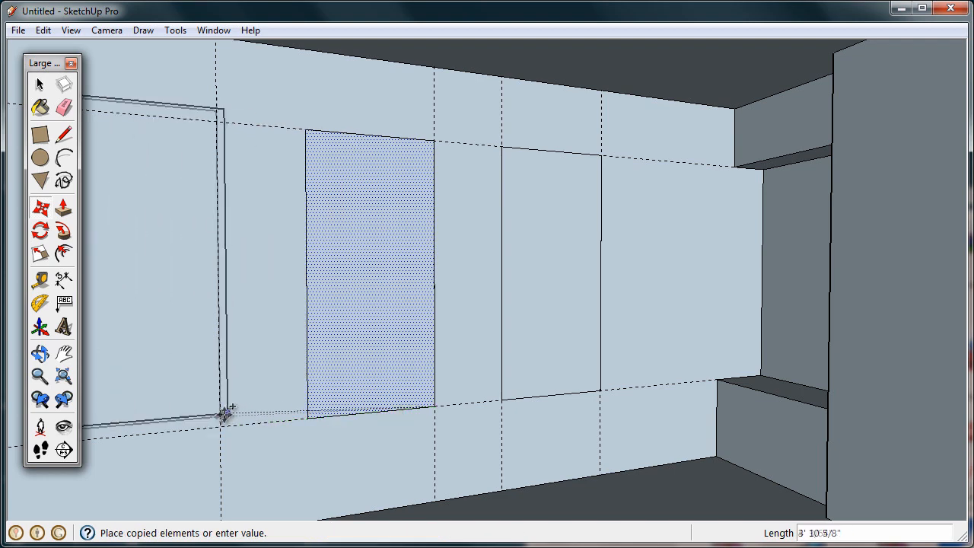
left_click(219, 427)
scroll(620, 385, "down", 2)
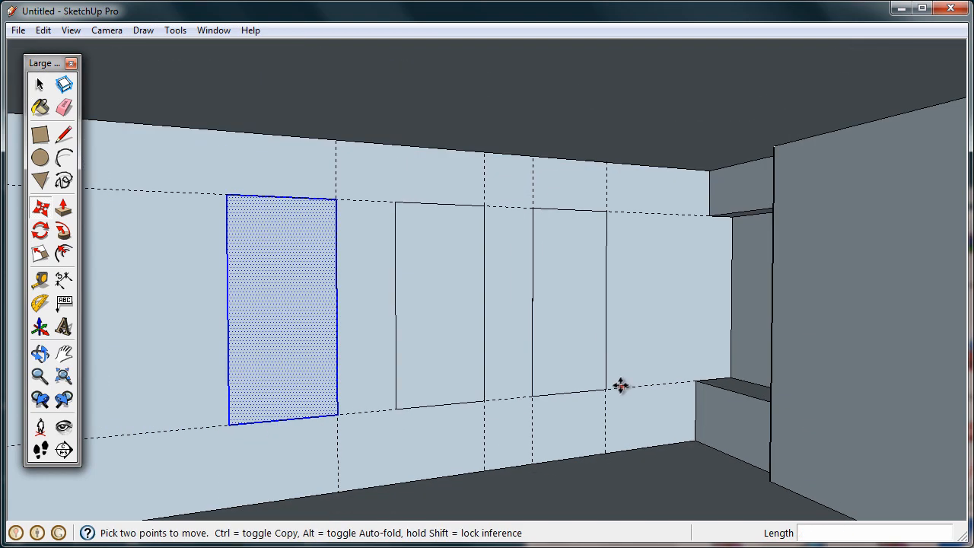
left_click(42, 30)
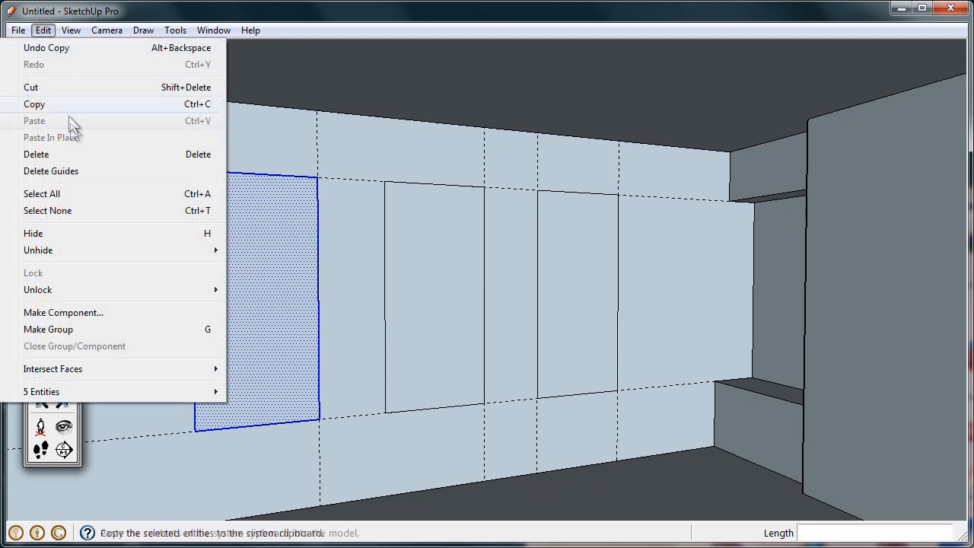
left_click(99, 173)
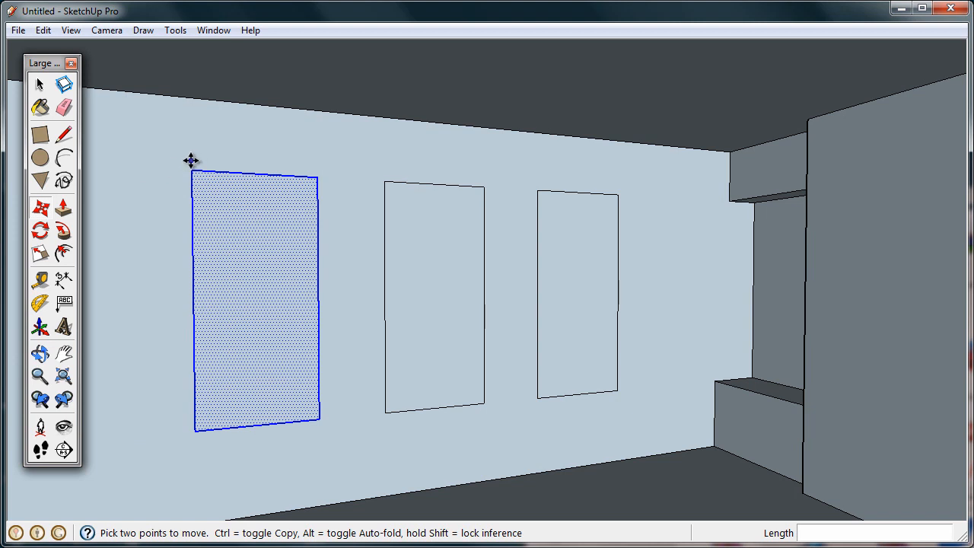
Step: Offset the edges of the third window rectangle, farthest from the bay, inward by 3"
left_click(41, 85)
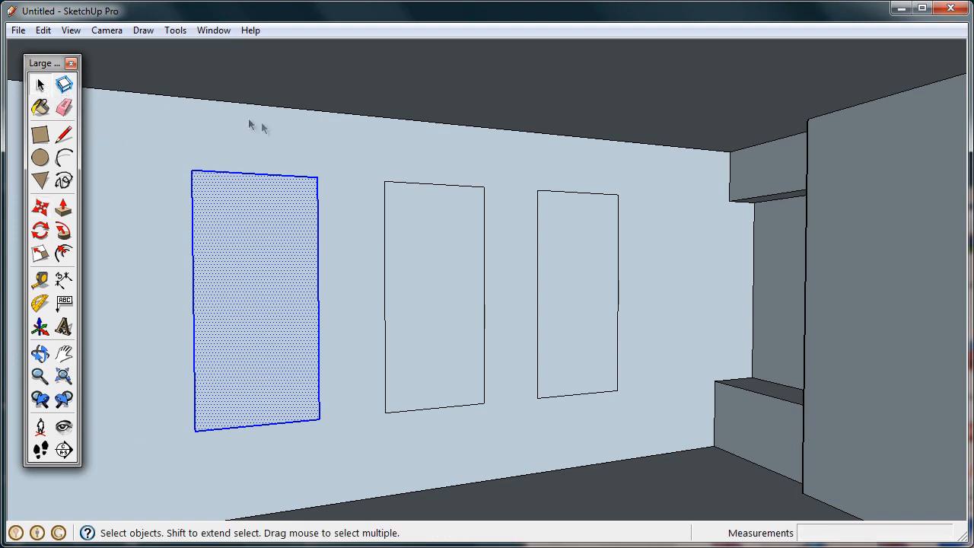
left_click(290, 286)
middle_click_drag(289, 284, 463, 277)
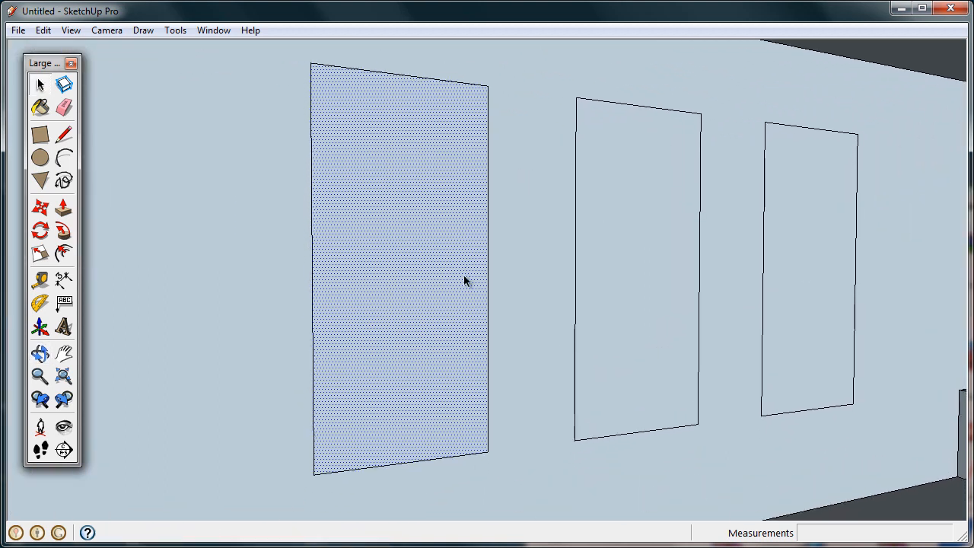
left_click(64, 254)
left_click(313, 252)
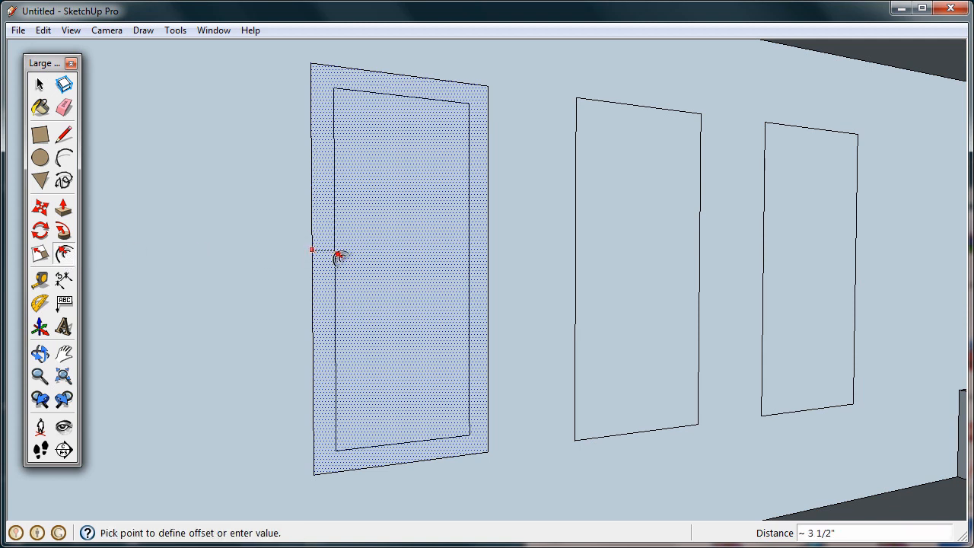
key("Return")
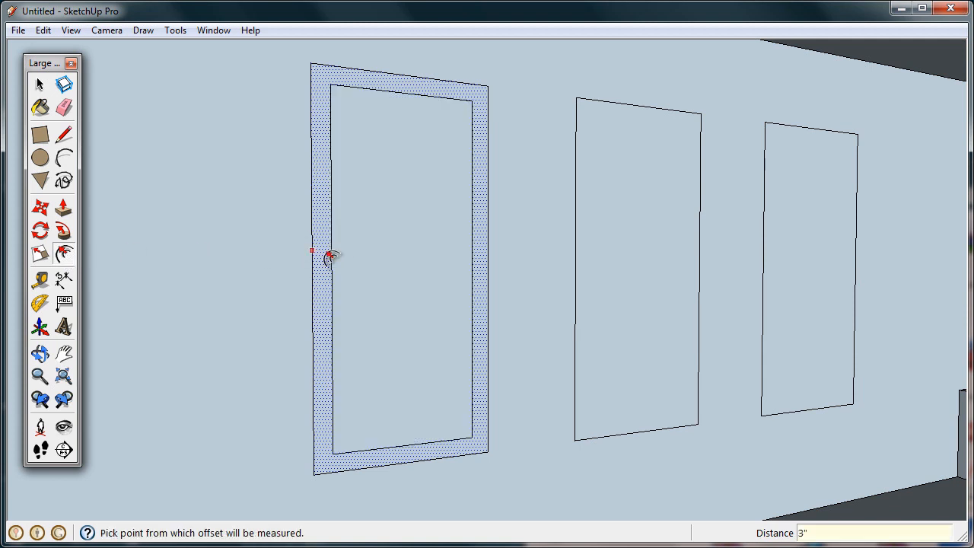
Step: Offset the inner face of the third window inward by a further 1"
left_click(40, 84)
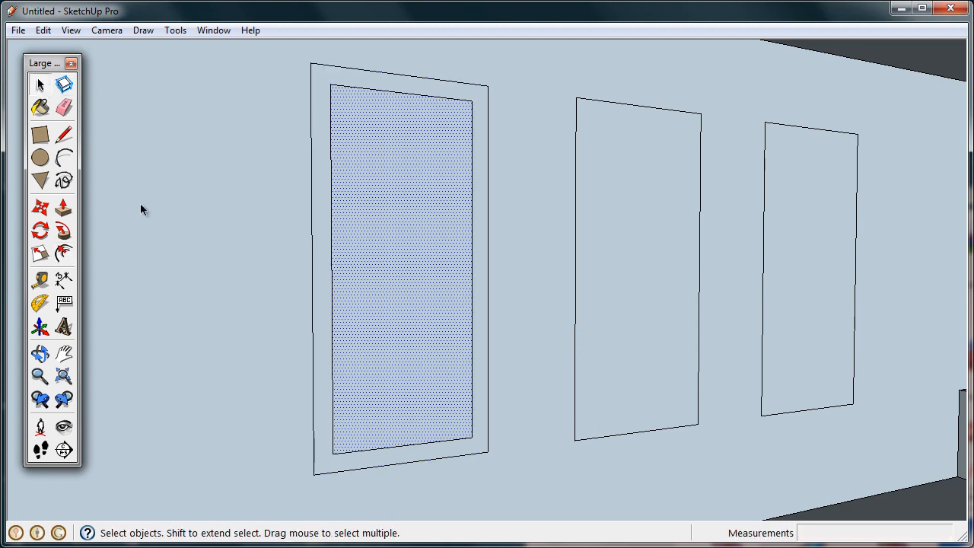
left_click(64, 255)
left_click(332, 278)
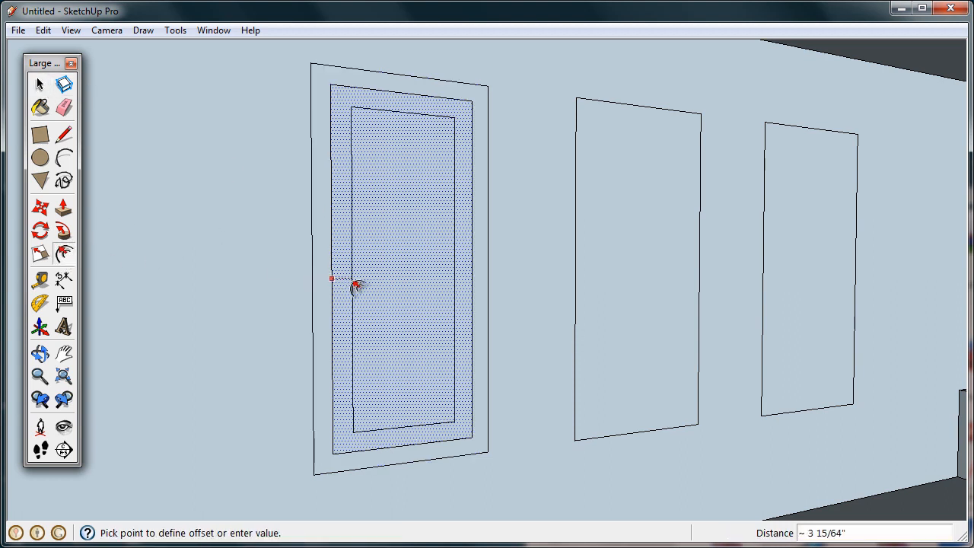
key("Return")
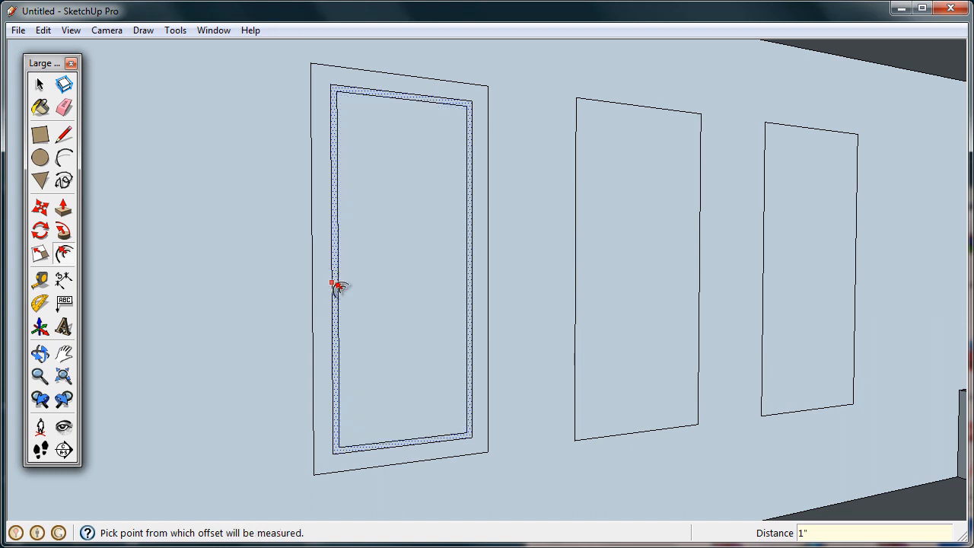
Step: Draw vertical and horizontal lines between the edge midpoints of the innermost rectangle, dividing the window into four panes
left_click(64, 135)
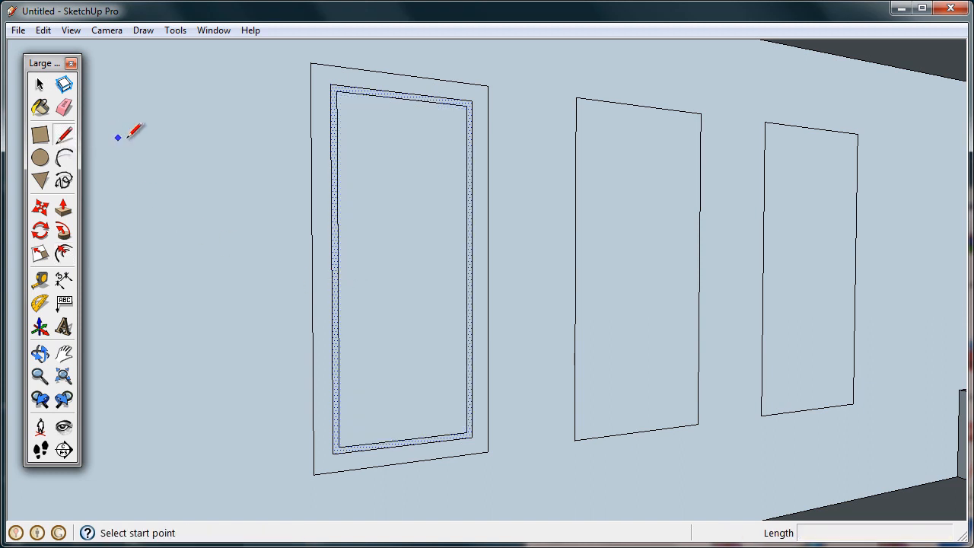
left_click(404, 99)
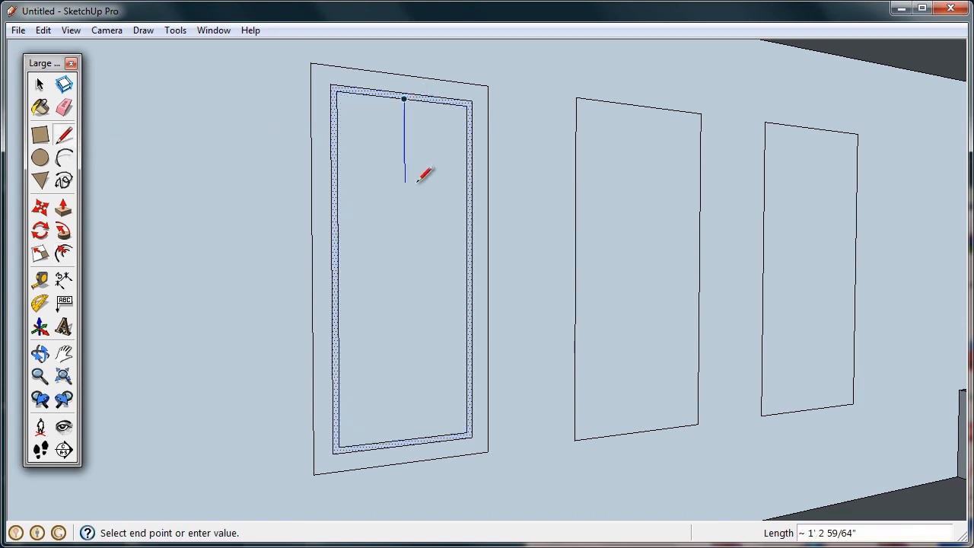
left_click(405, 439)
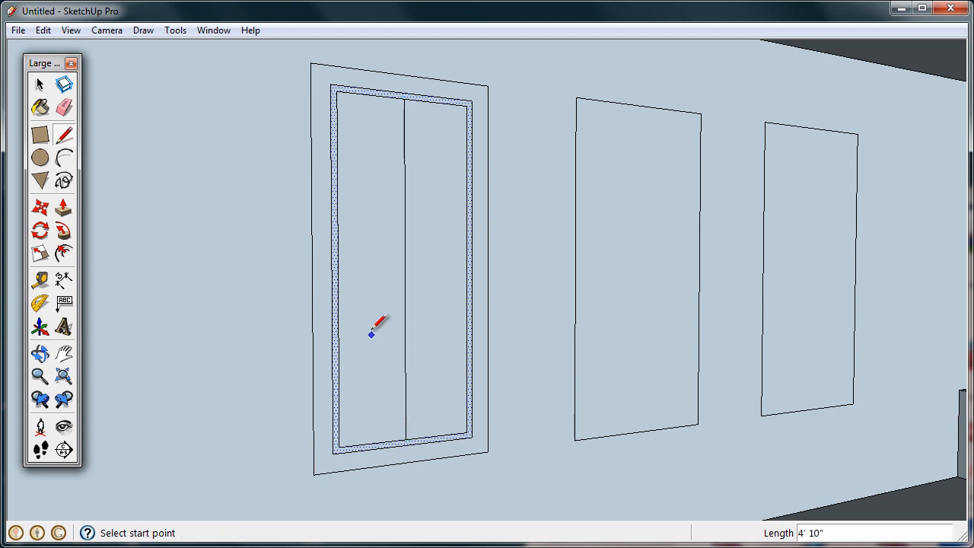
left_click(338, 270)
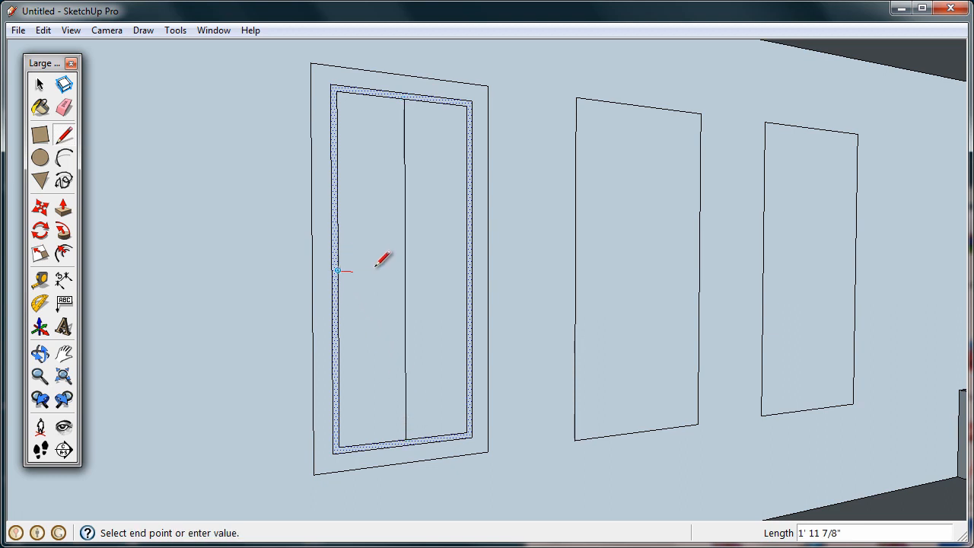
left_click(468, 271)
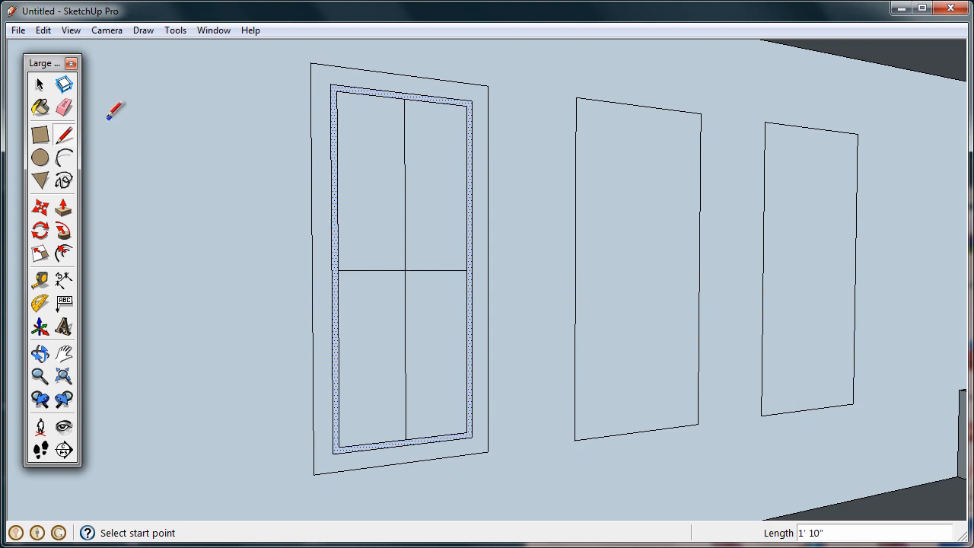
Step: Offset the lower-left pane of the divided window inward by .5"
left_click(41, 84)
left_click(366, 323)
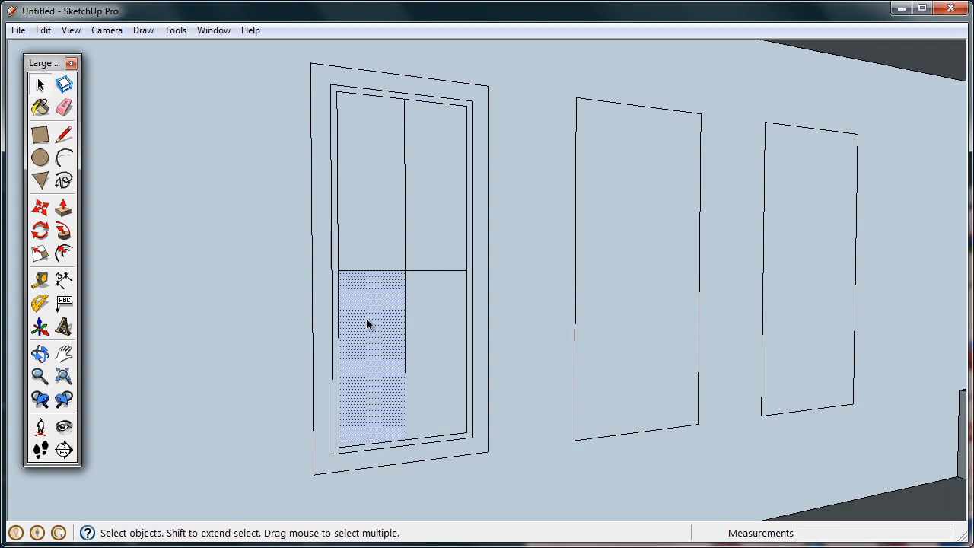
left_click(64, 255)
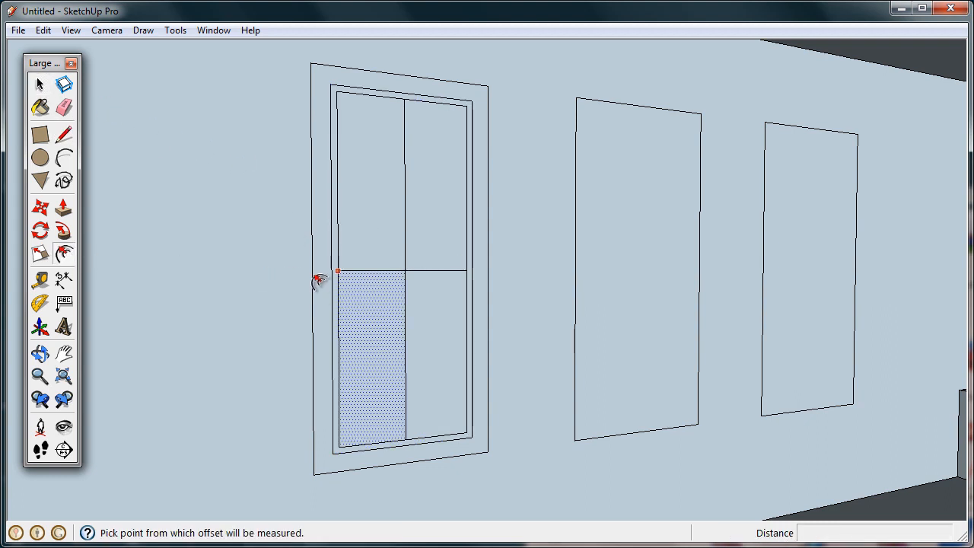
left_click(377, 280)
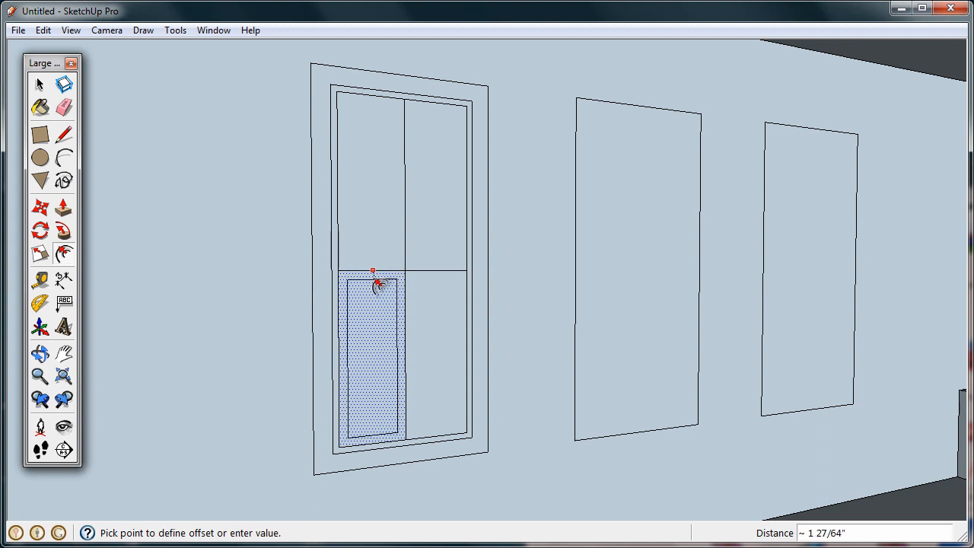
key("Return")
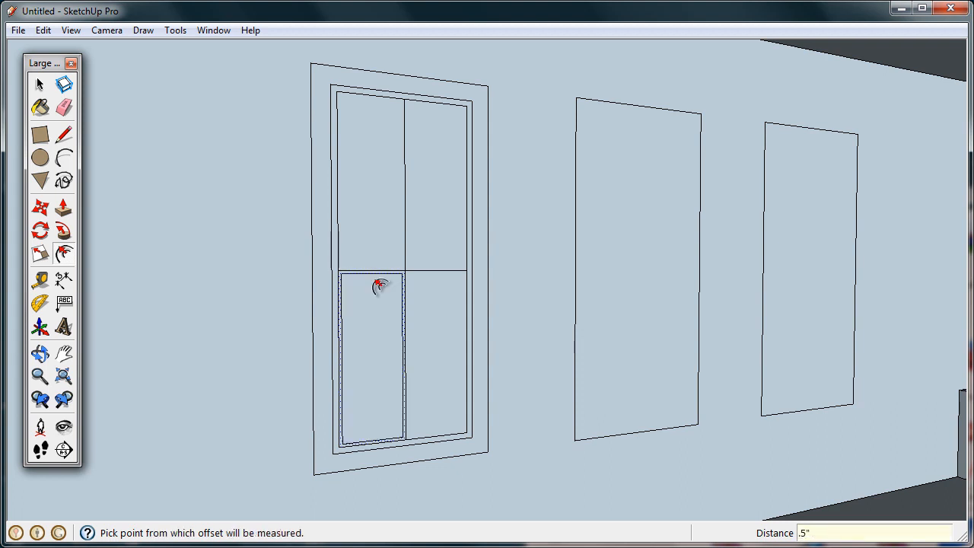
Step: Offset the lower-right pane and both upper panes of the divided window inward by the same .5"
scroll(428, 283, "up", 3)
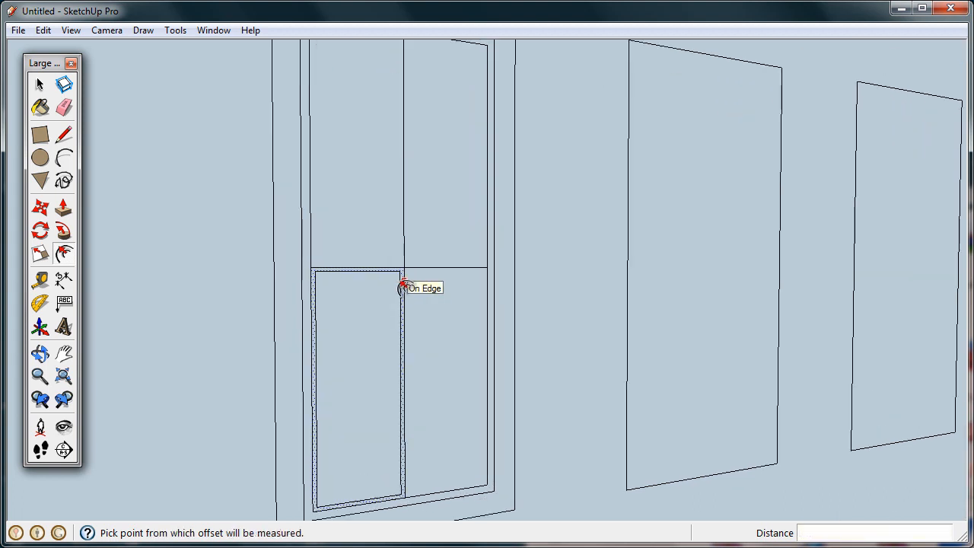
key("space")
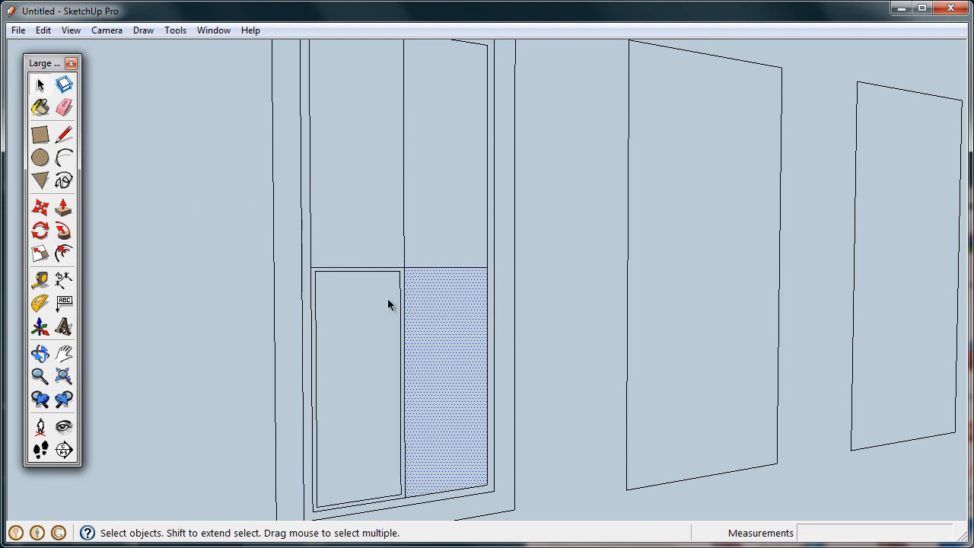
left_click(64, 253)
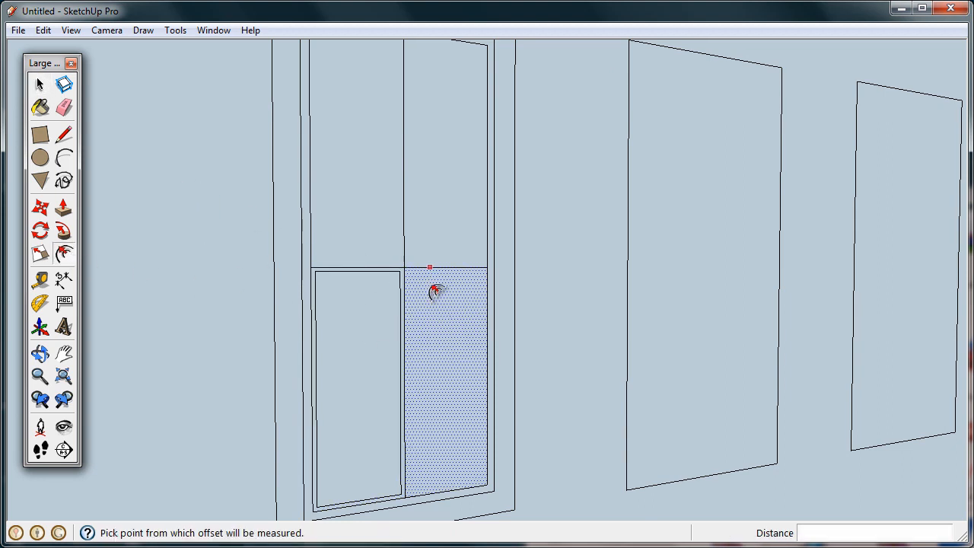
left_click(40, 85)
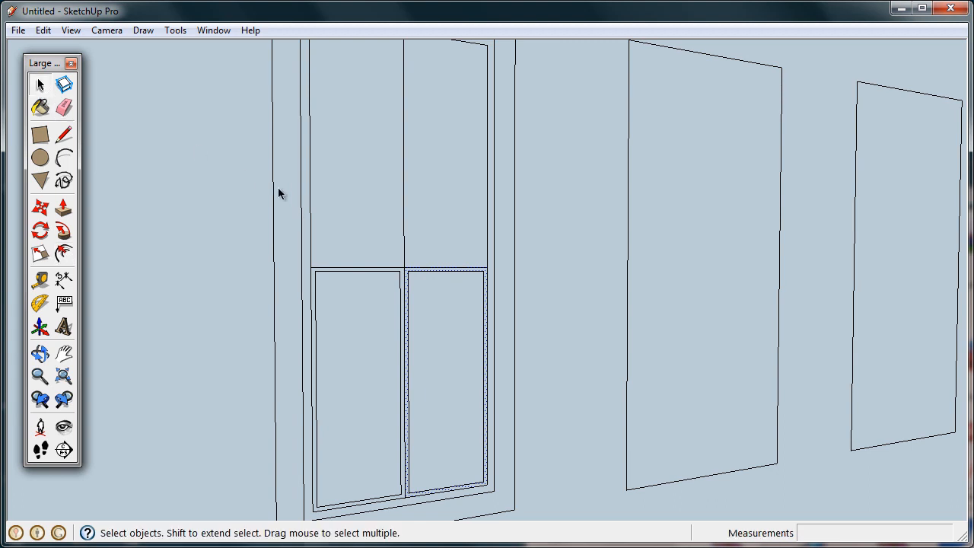
left_click(63, 253)
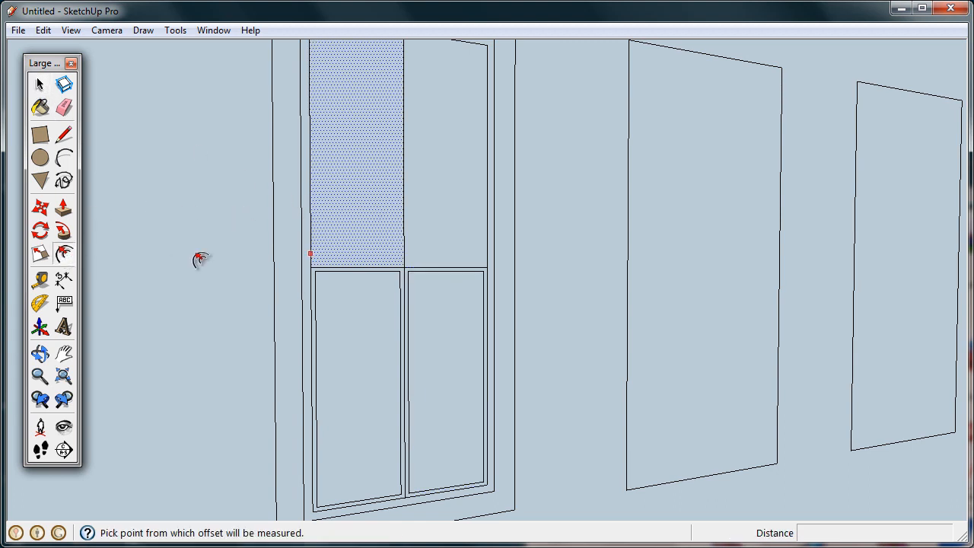
left_click(359, 254)
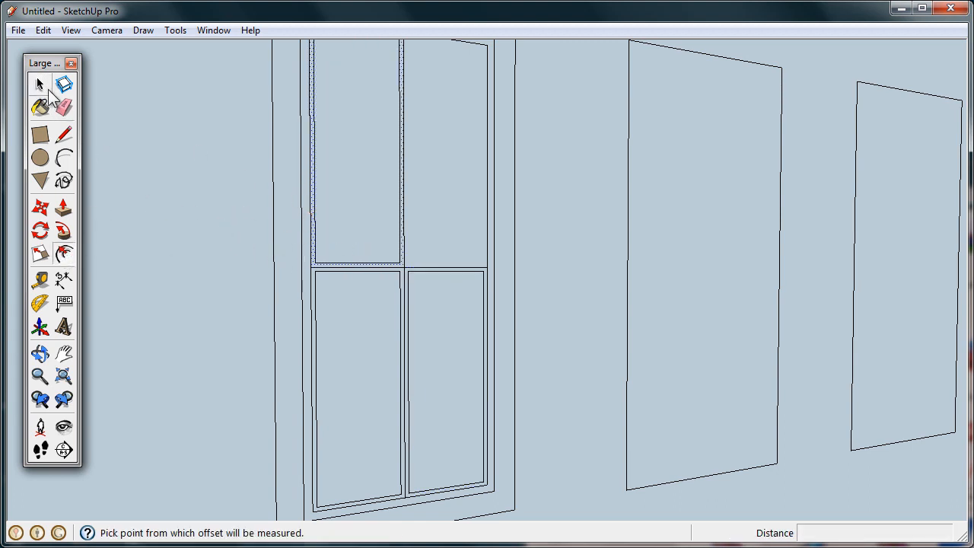
left_click(44, 86)
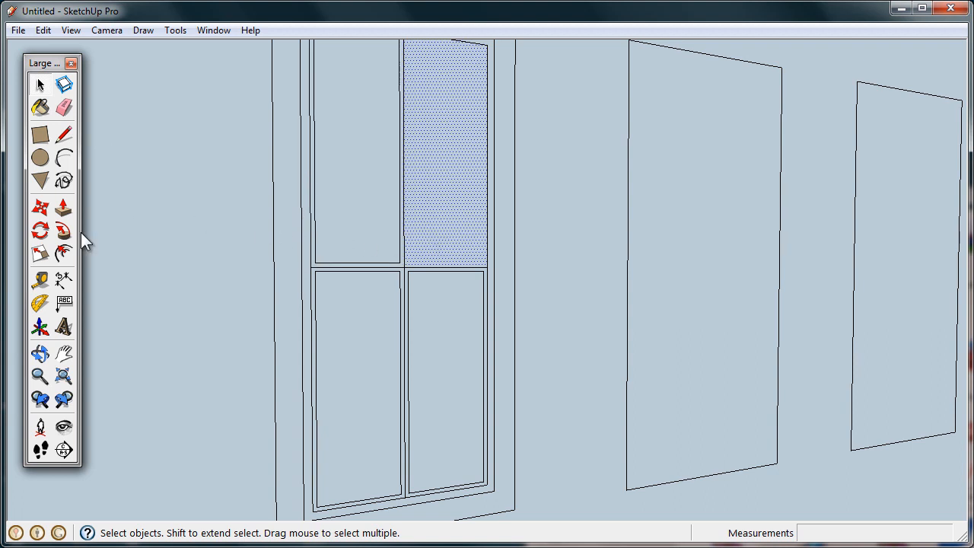
left_click(63, 253)
left_click(435, 250)
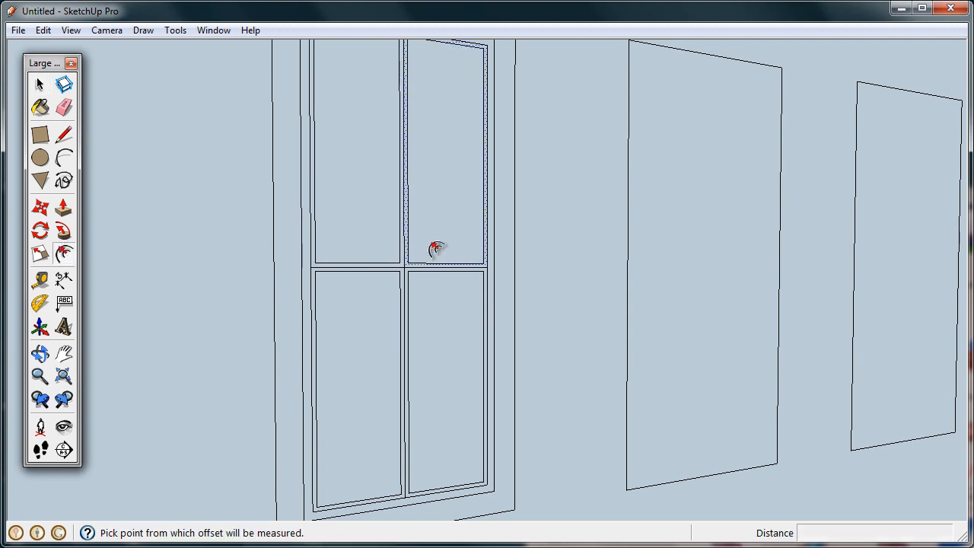
scroll(316, 272, "down", 3)
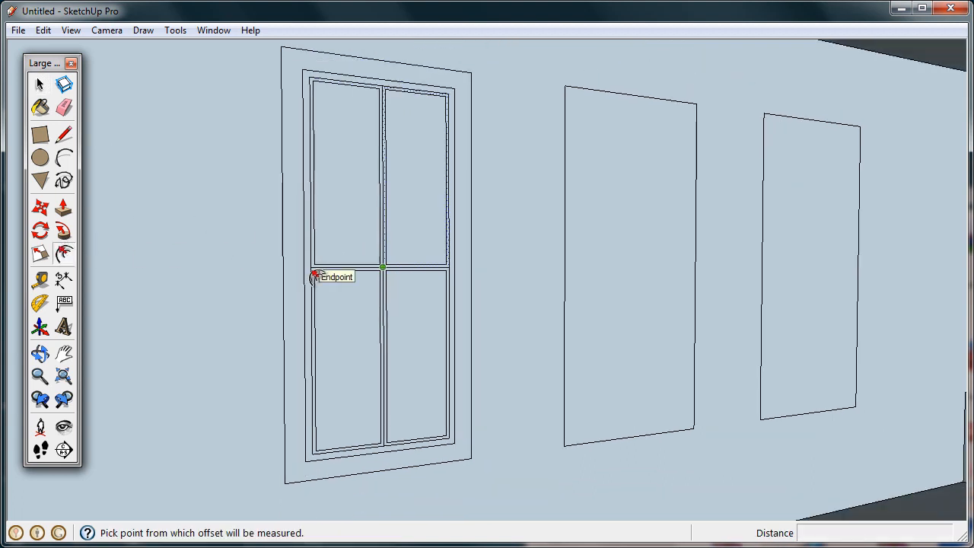
Step: Push the inner face of the upper-left pane back into the wall by about 7"
left_click(40, 84)
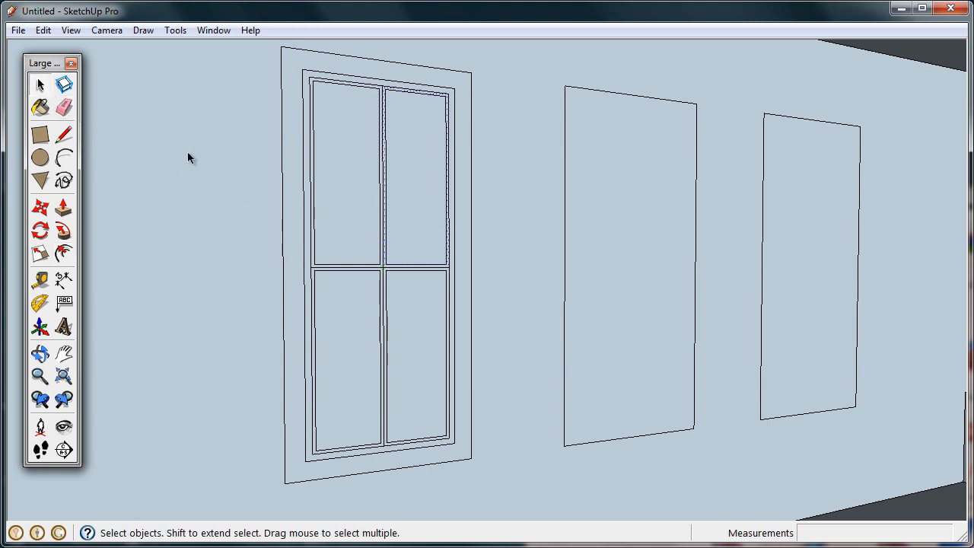
left_click(358, 228)
scroll(329, 220, "up", 3)
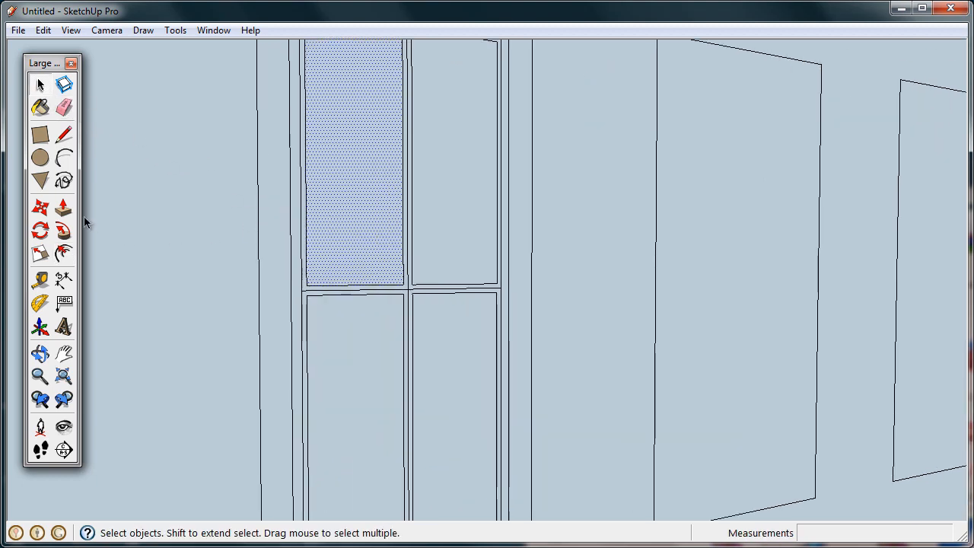
left_click(63, 207)
left_click(383, 235)
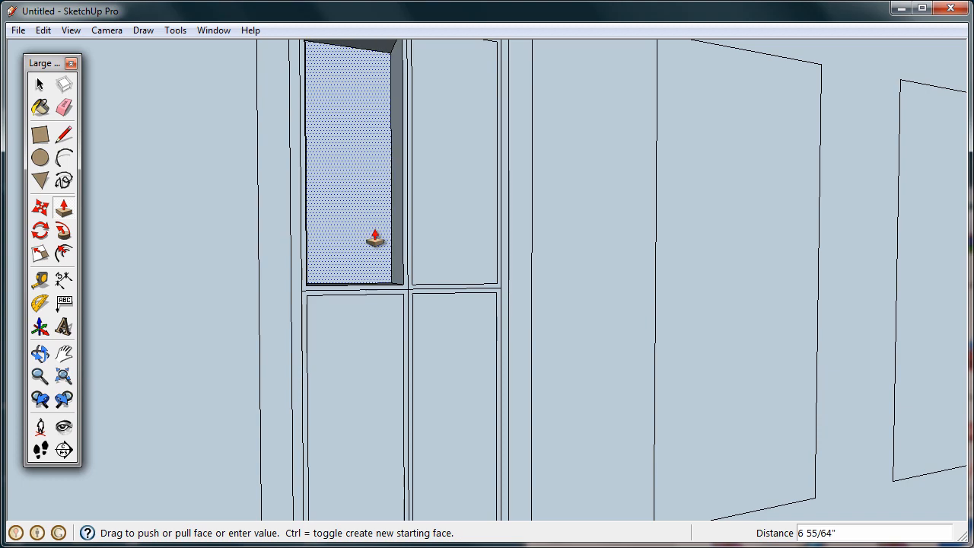
left_click(374, 239)
Step: Push the inner faces of the upper-right pane and both lower panes back to the same depth as the upper-left pane
left_click(40, 84)
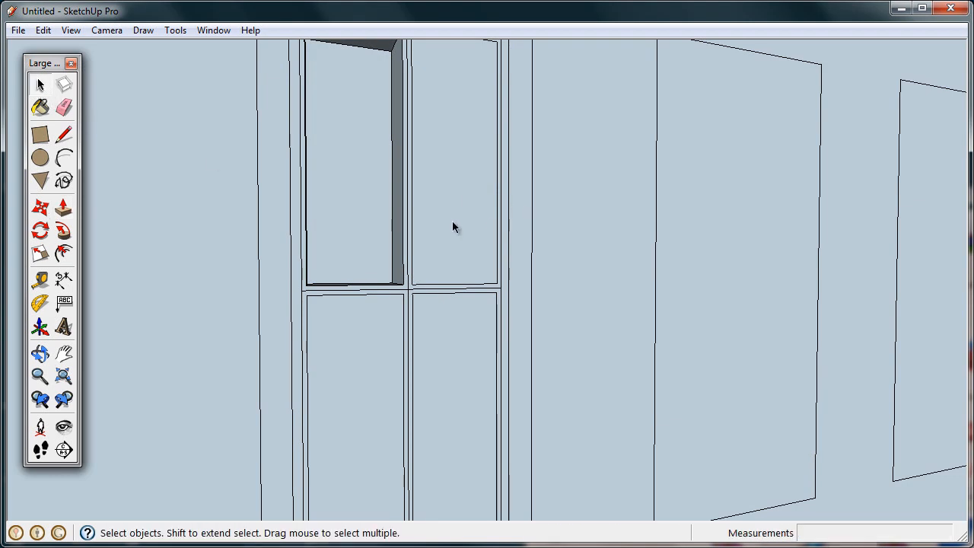
left_click(63, 207)
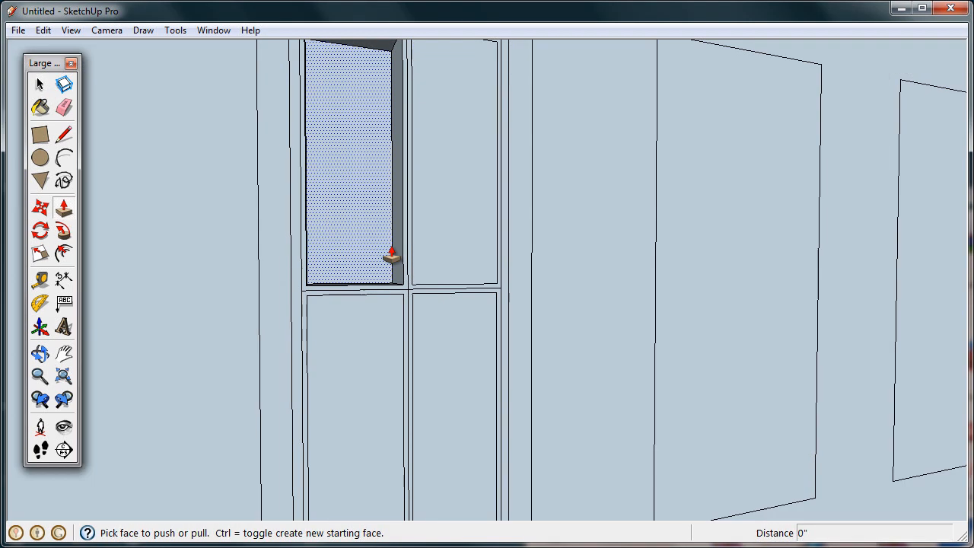
double_click(428, 270)
left_click(48, 80)
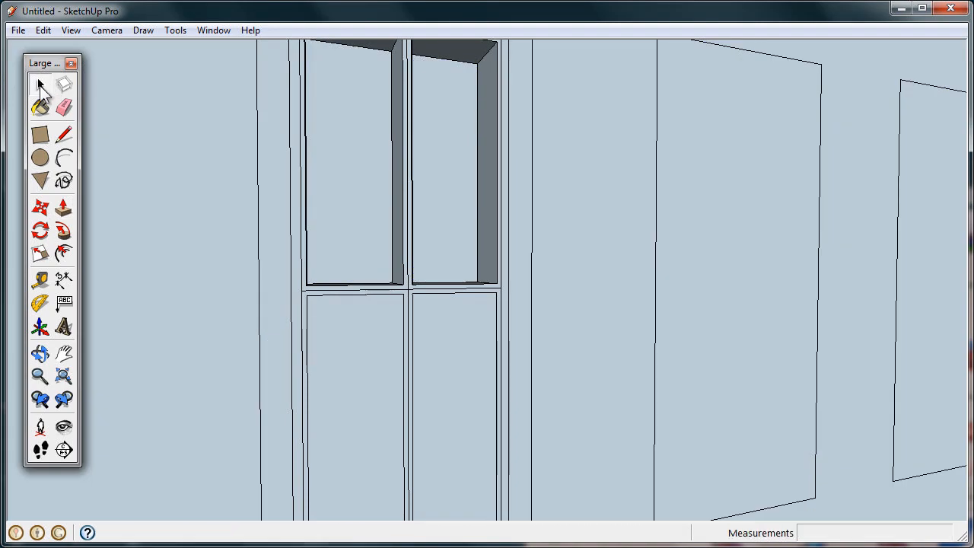
left_click(360, 344)
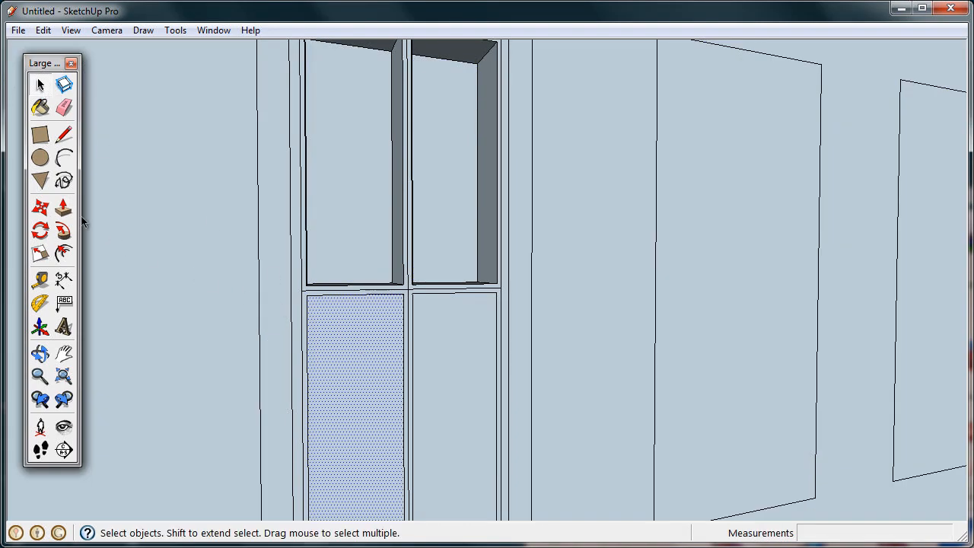
left_click(63, 207)
double_click(375, 368)
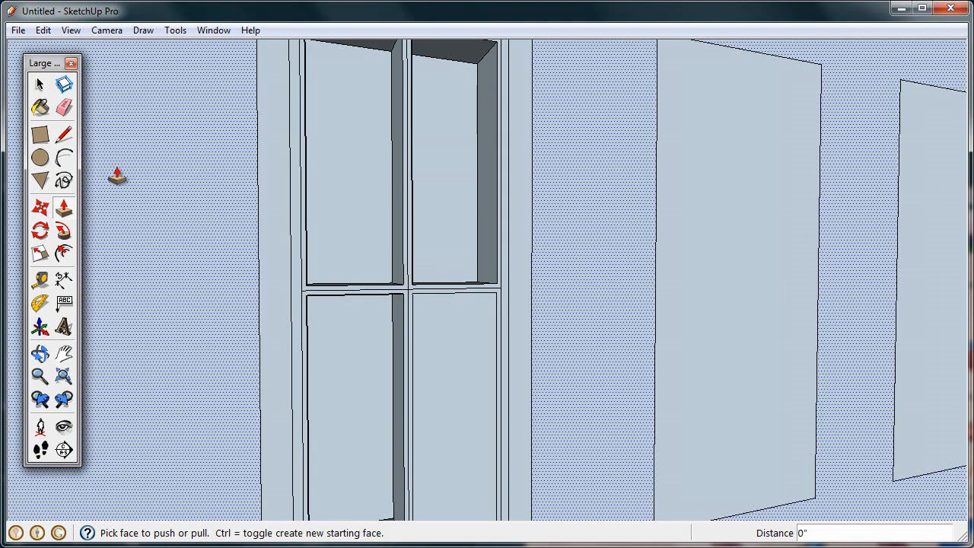
left_click(40, 85)
left_click(452, 345)
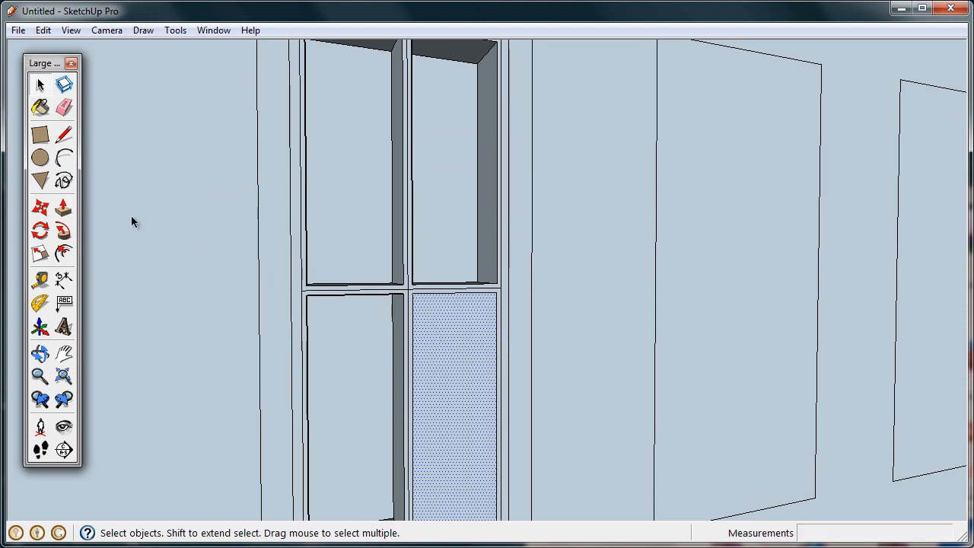
left_click(63, 210)
double_click(473, 370)
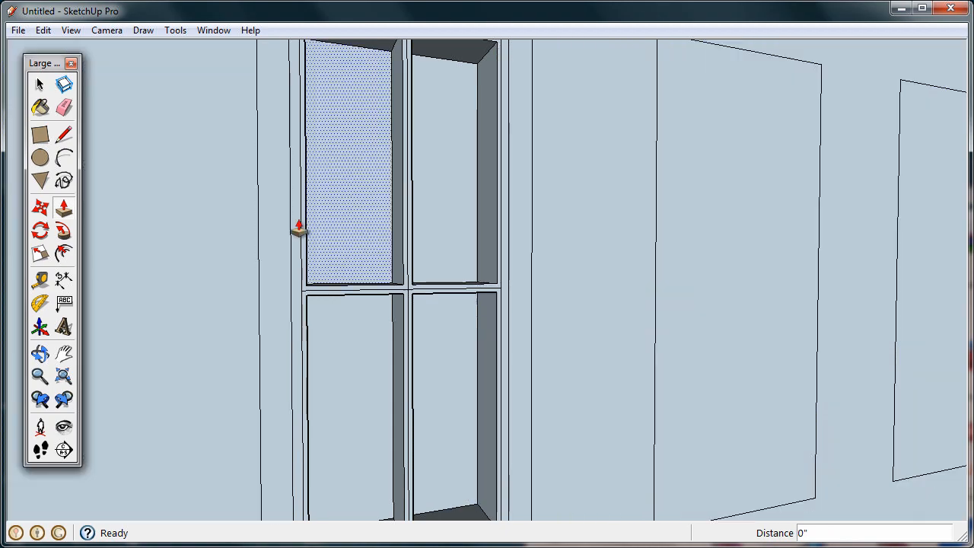
Step: Erase the horizontal and vertical centre lines running along the bars between the four panes
left_click(64, 107)
scroll(403, 288, "up", 4)
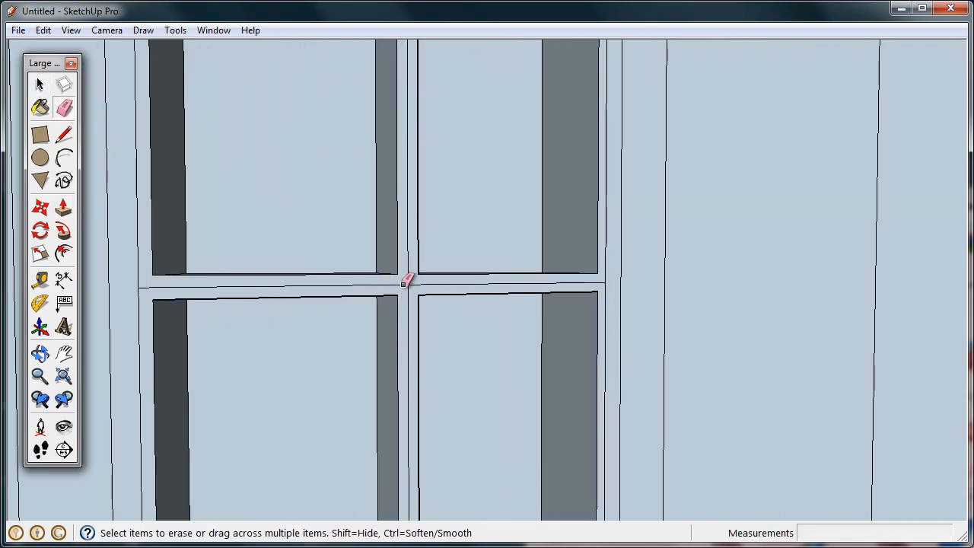
left_click(417, 285)
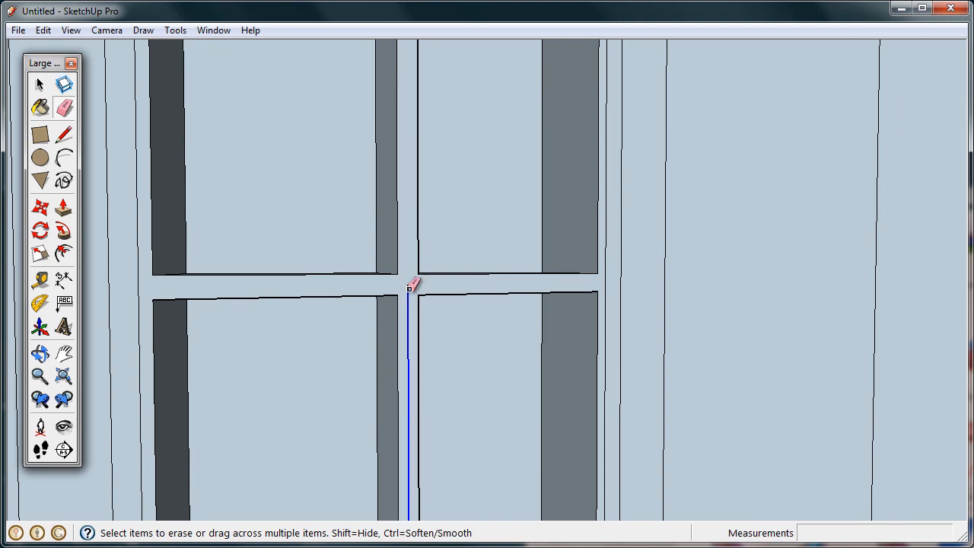
left_click(409, 287)
scroll(411, 284, "down", 3)
scroll(400, 277, "up", 1)
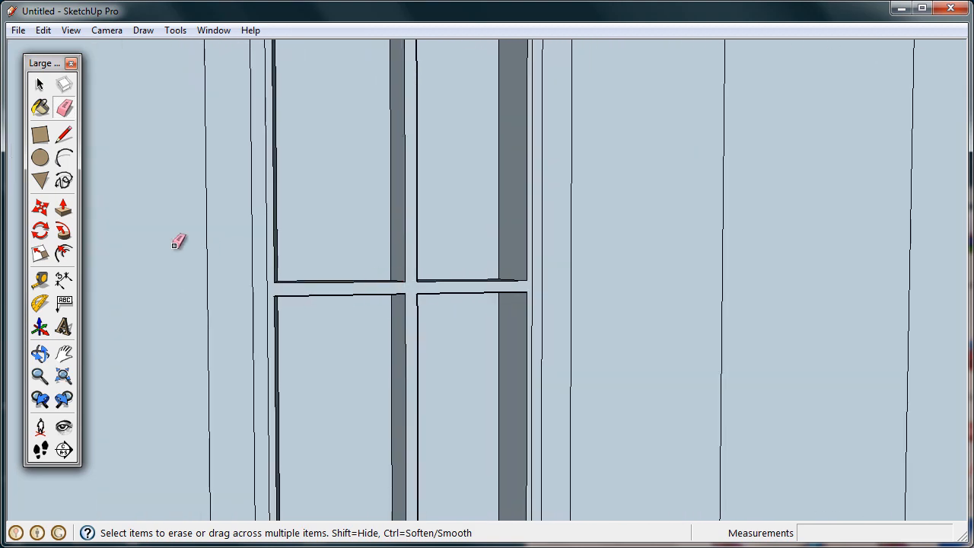
Step: Push/Pull the pane-bar face and the surrounding frame faces to stepped depths, moving the last face by about 1 11/64"
left_click(63, 209)
left_click_drag(409, 299, 400, 295)
mouse_move(548, 305)
left_mouse_down()
mouse_move(559, 311)
mouse_move(537, 320)
mouse_move(533, 312)
left_mouse_up()
scroll(379, 310, "down", 1)
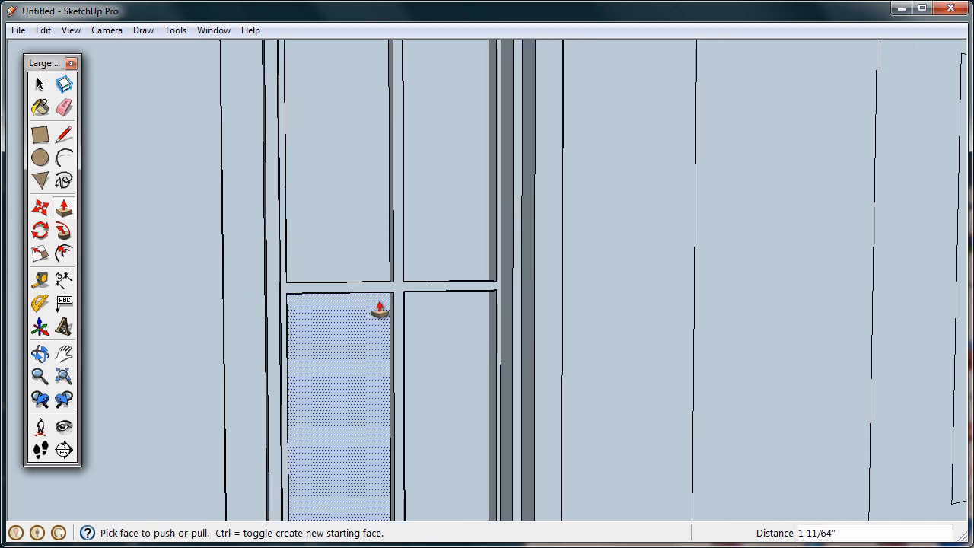
Step: Offset the middle window rectangle inward to match the finished window's outer casing width, and its inner face by a further 1"
scroll(379, 310, "down", 3)
middle_click_drag(428, 333, 378, 336)
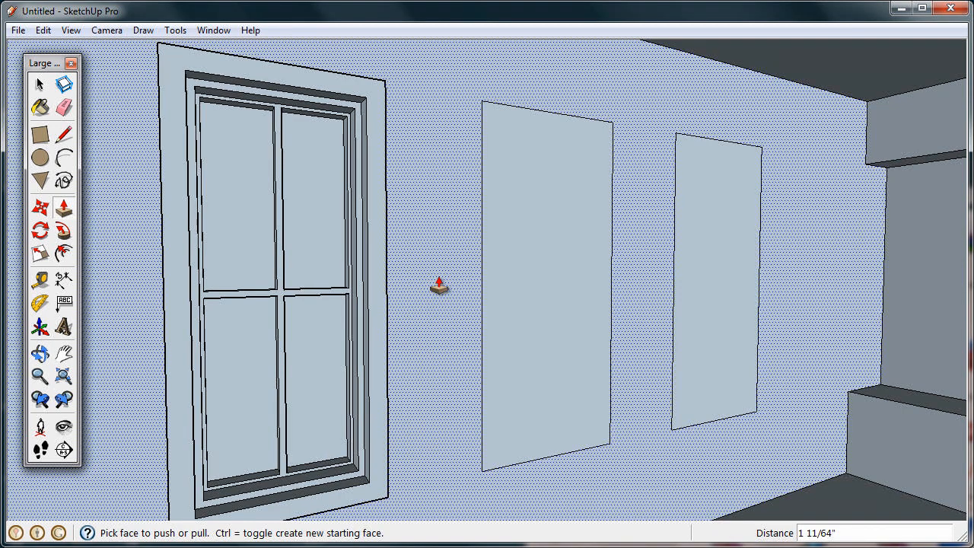
left_click(64, 256)
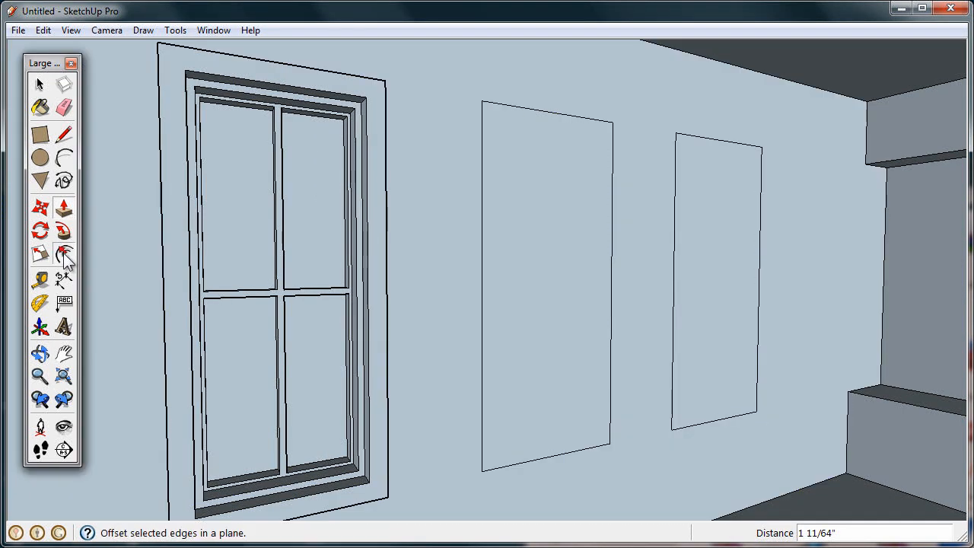
left_click(532, 455)
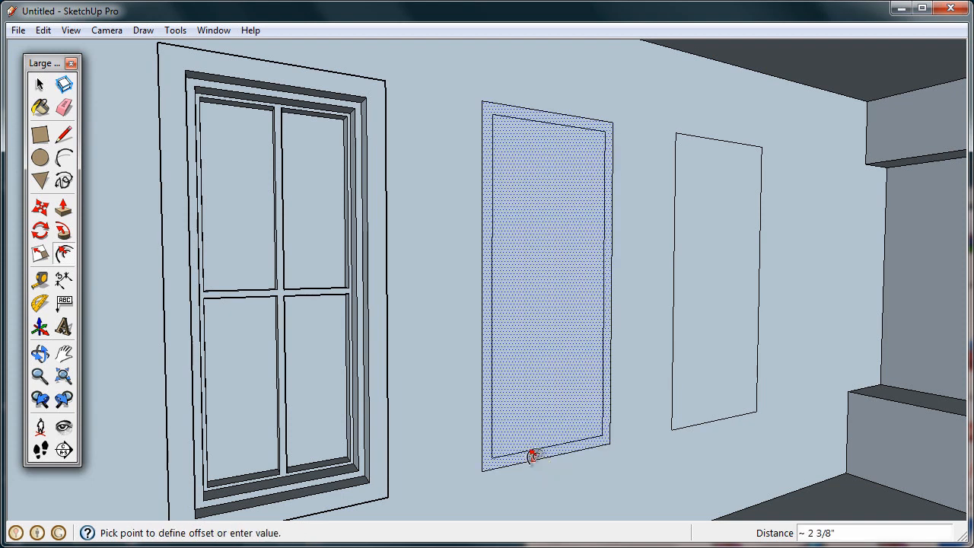
left_click(371, 486)
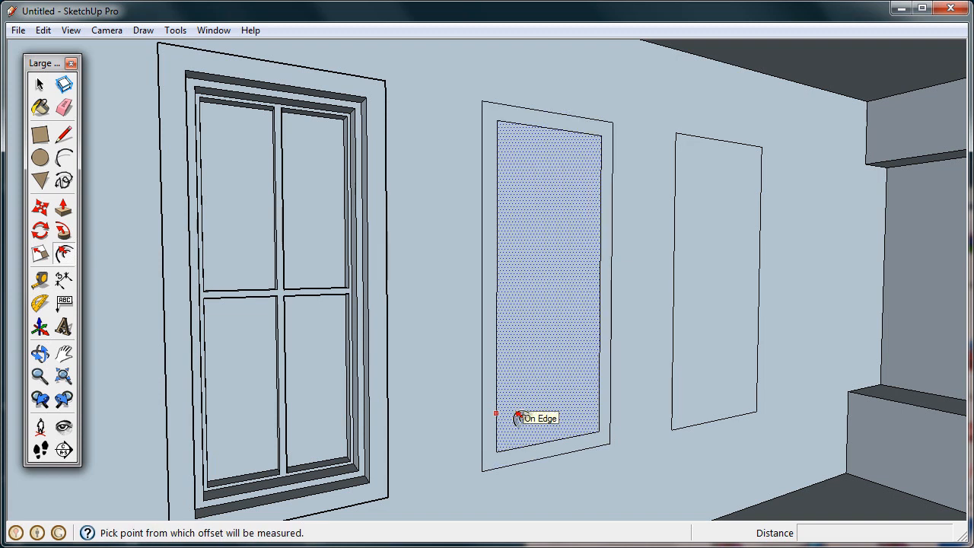
left_click(543, 445)
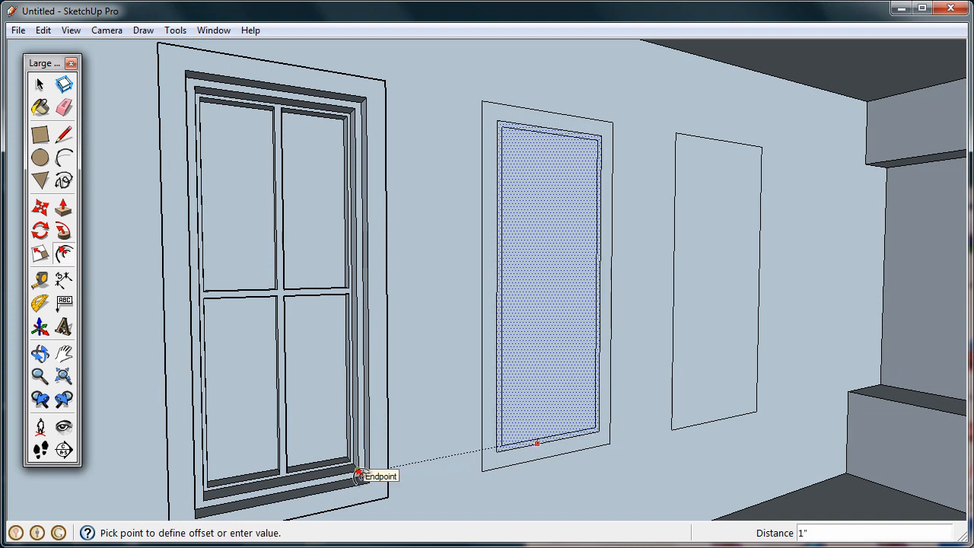
left_click(359, 475)
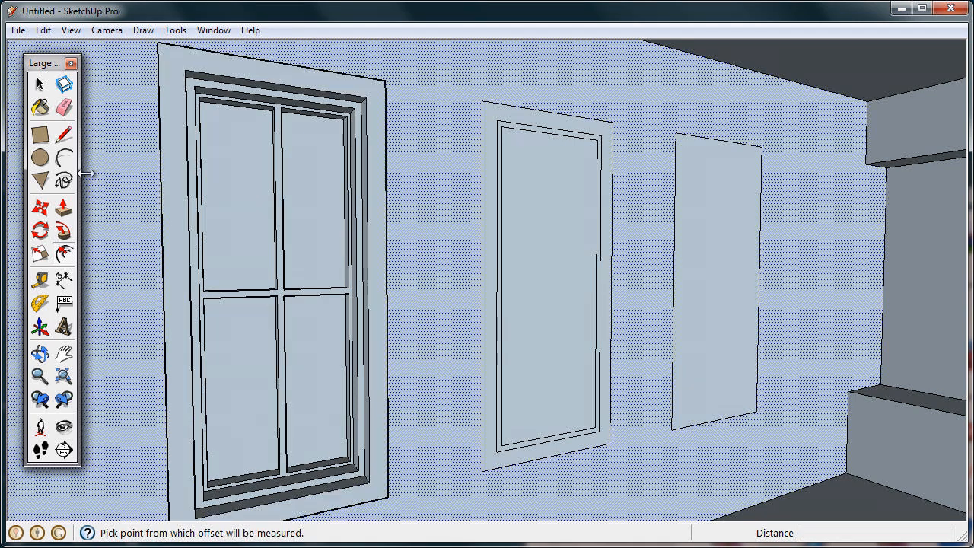
Step: Draw vertical and horizontal lines between the edge midpoints of the middle window's innermost rectangle, dividing it into four panes
left_click(64, 134)
left_click(551, 133)
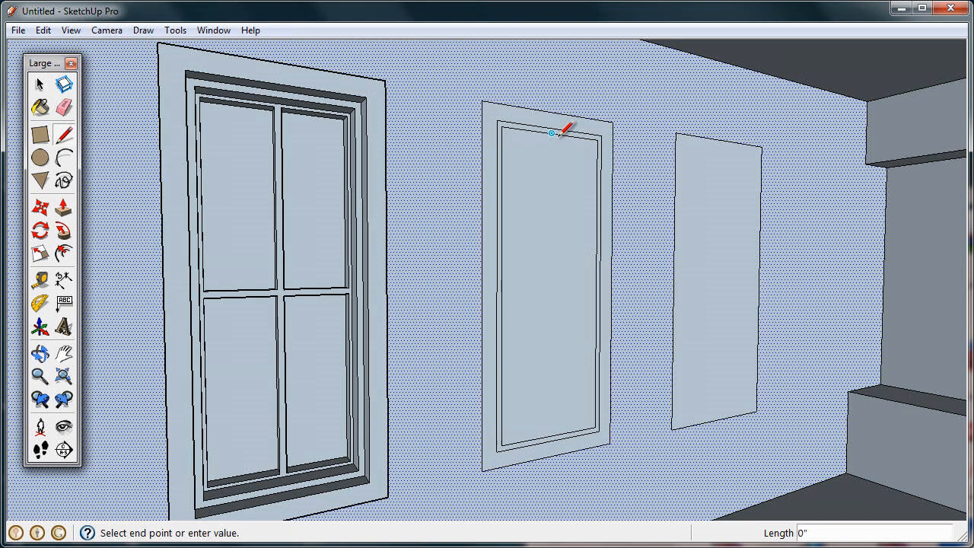
left_click(550, 436)
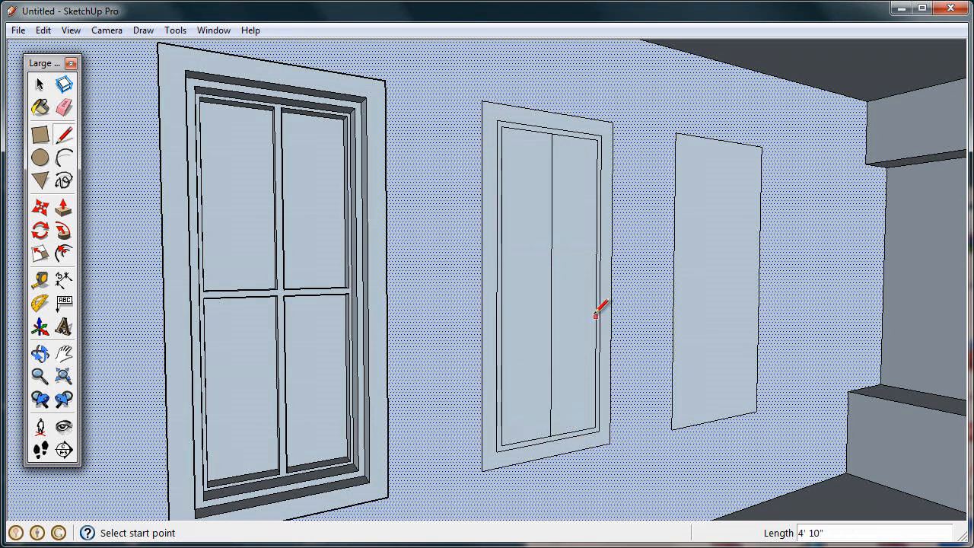
left_click(596, 286)
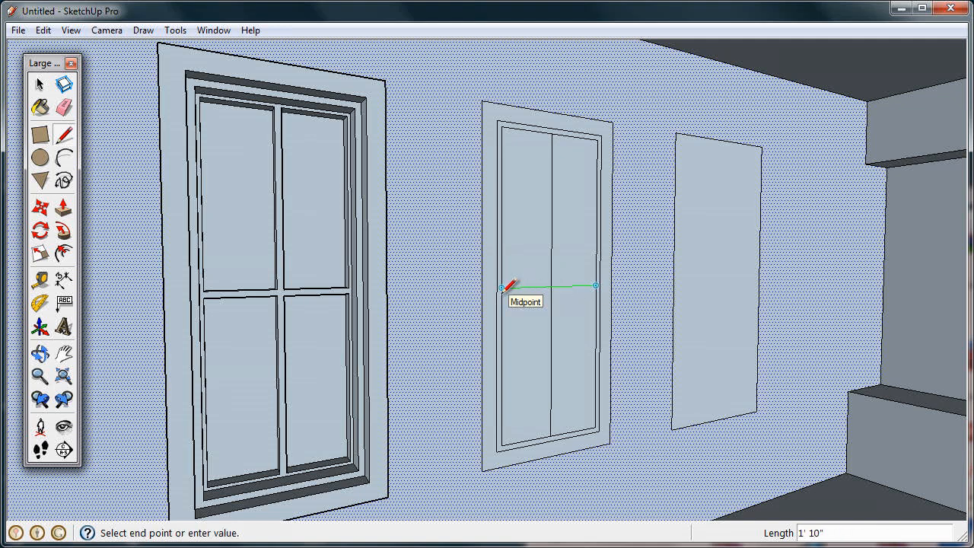
left_click(502, 288)
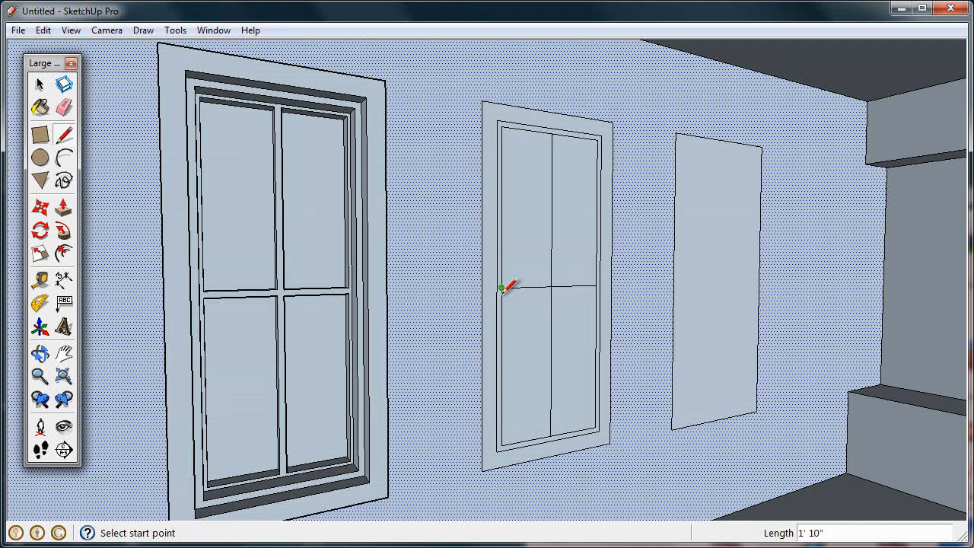
Step: Offset each of the middle window's four panes inward by 1/2" to outline the pane bars
left_click(63, 253)
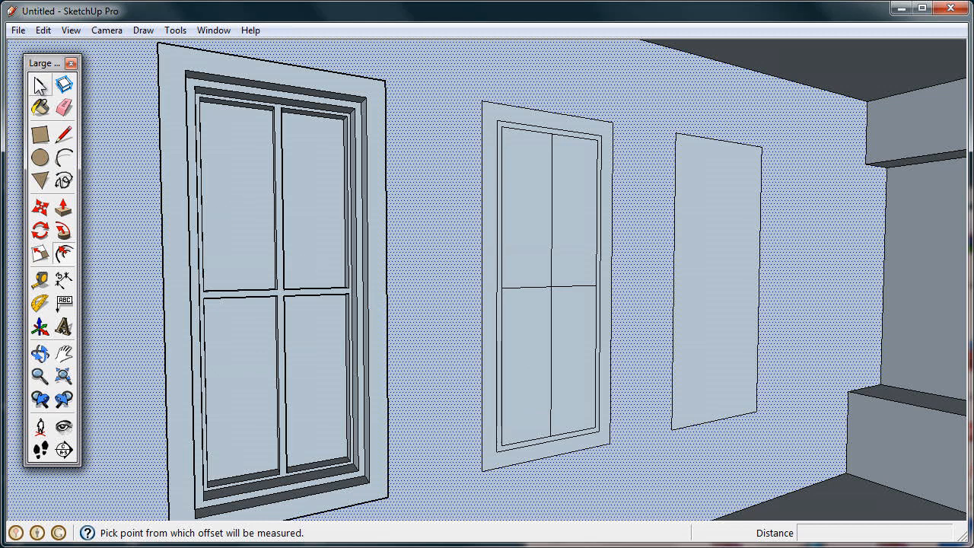
left_click(41, 84)
left_click(518, 396)
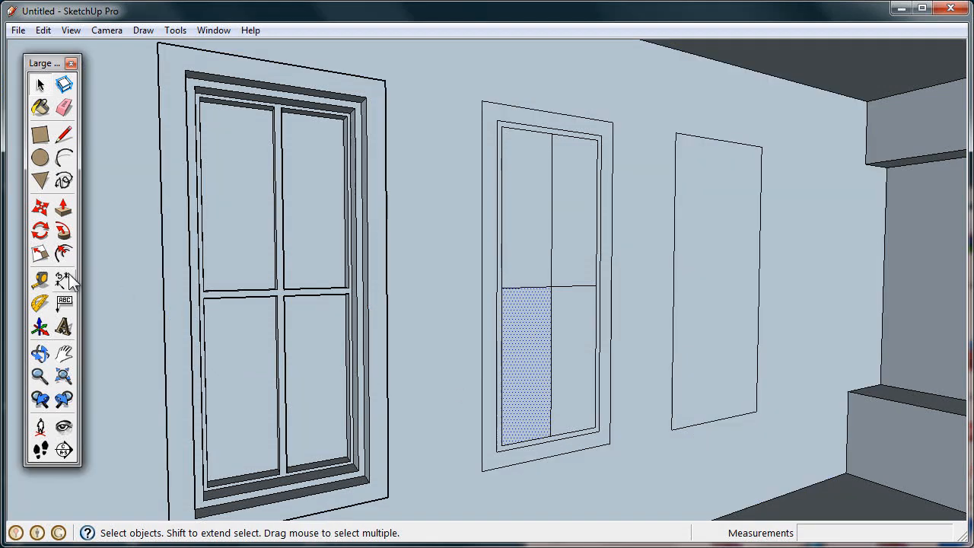
left_click(63, 253)
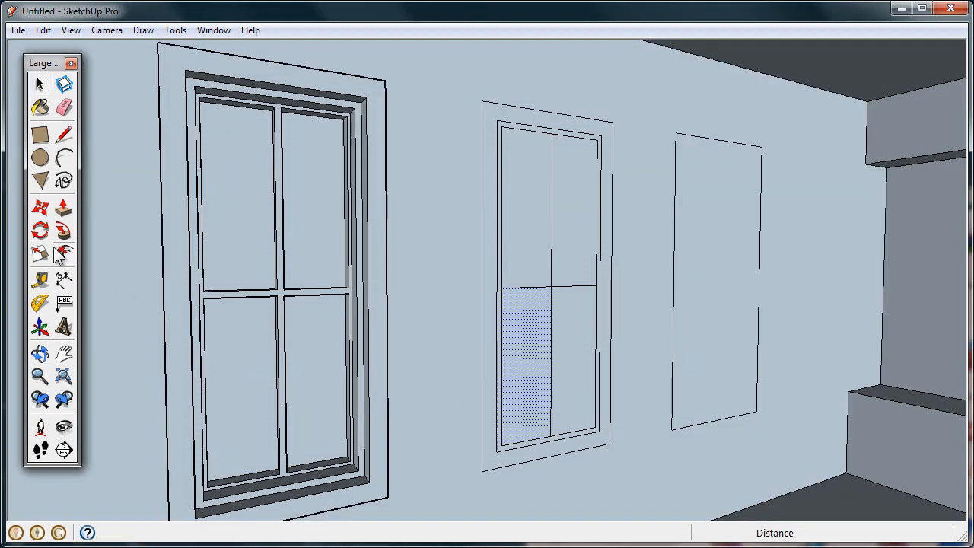
left_click(528, 442)
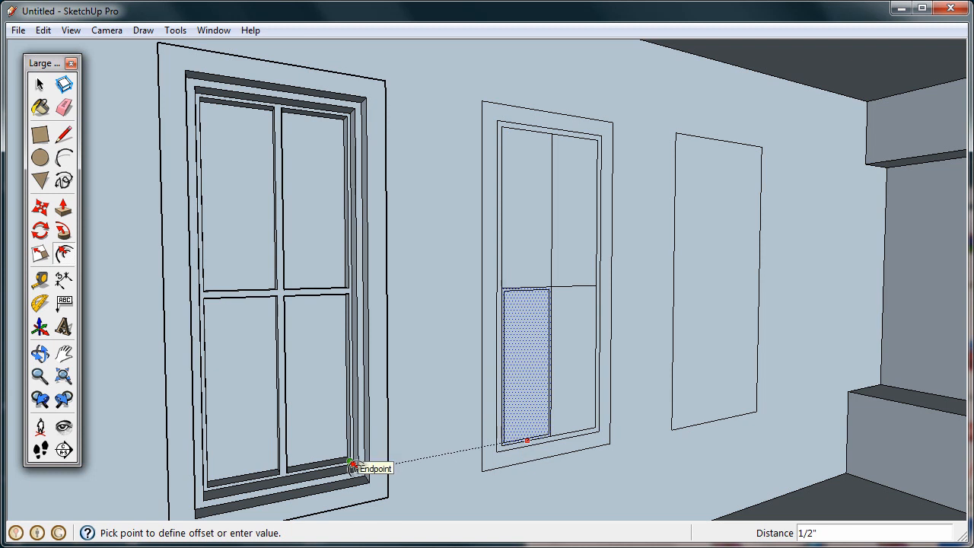
left_click(353, 466)
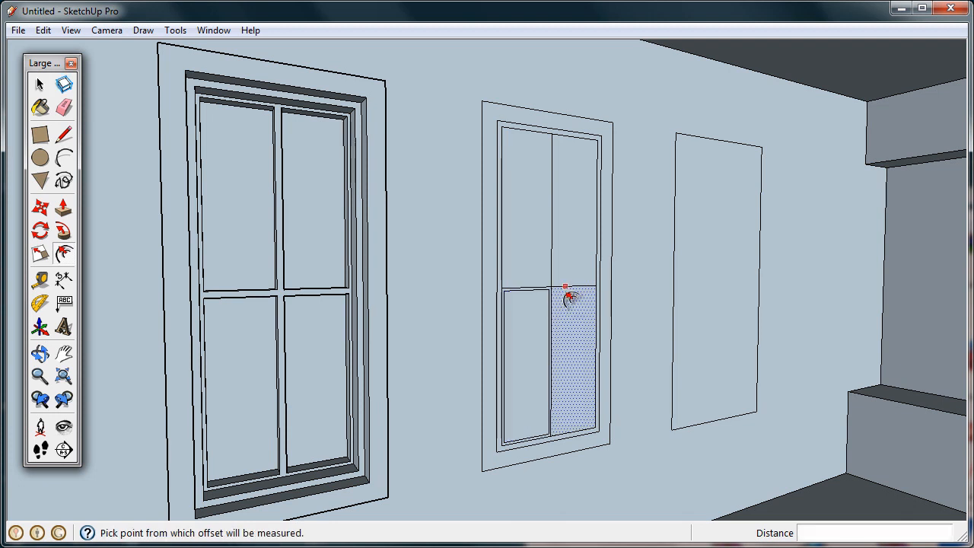
double_click(564, 253)
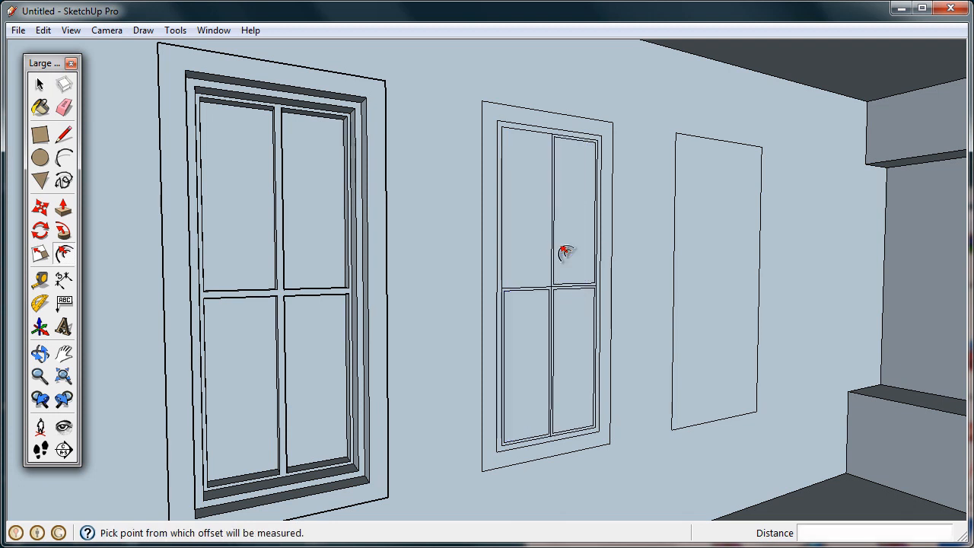
double_click(545, 246)
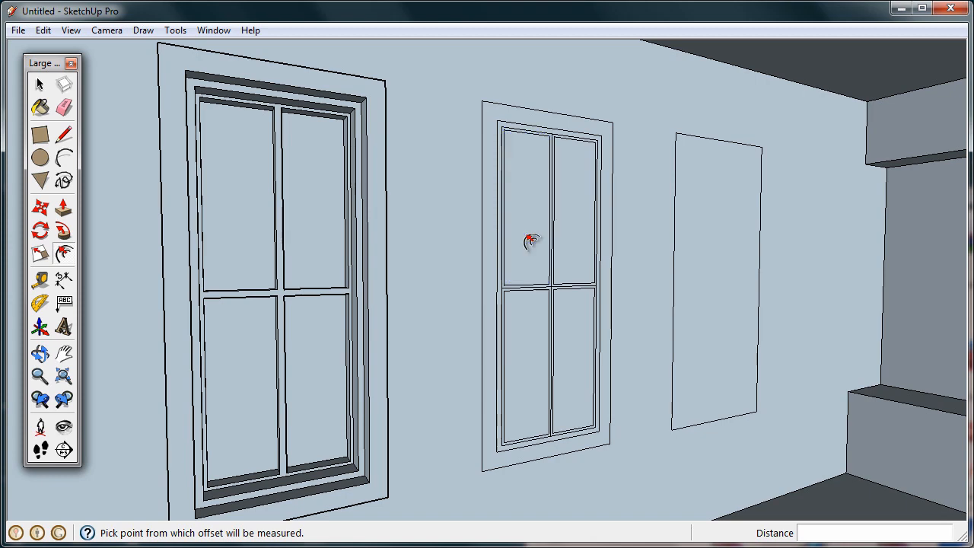
Step: Push/Pull the middle window's outer casing out from the wall to match the first window's casing, about 1 55/64"
key("p")
key("space")
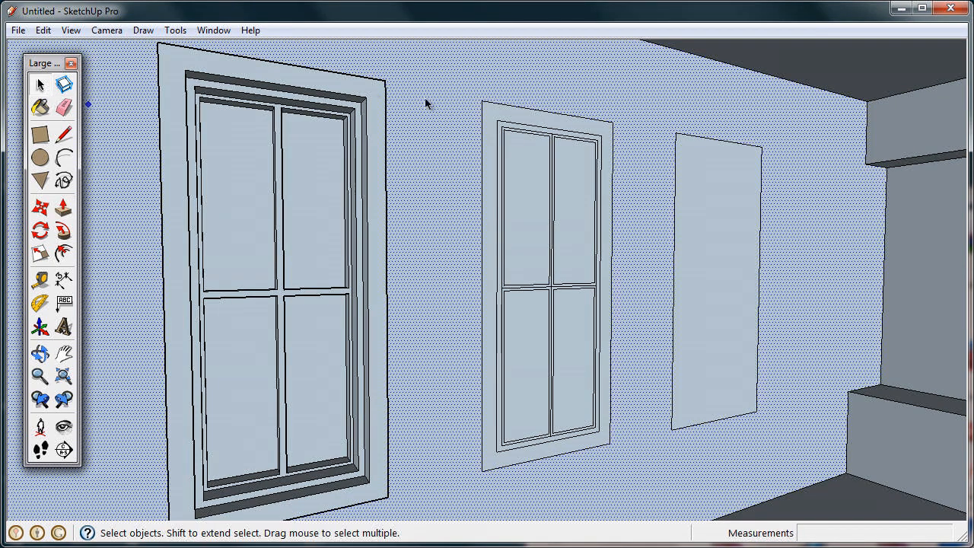
left_click(498, 116)
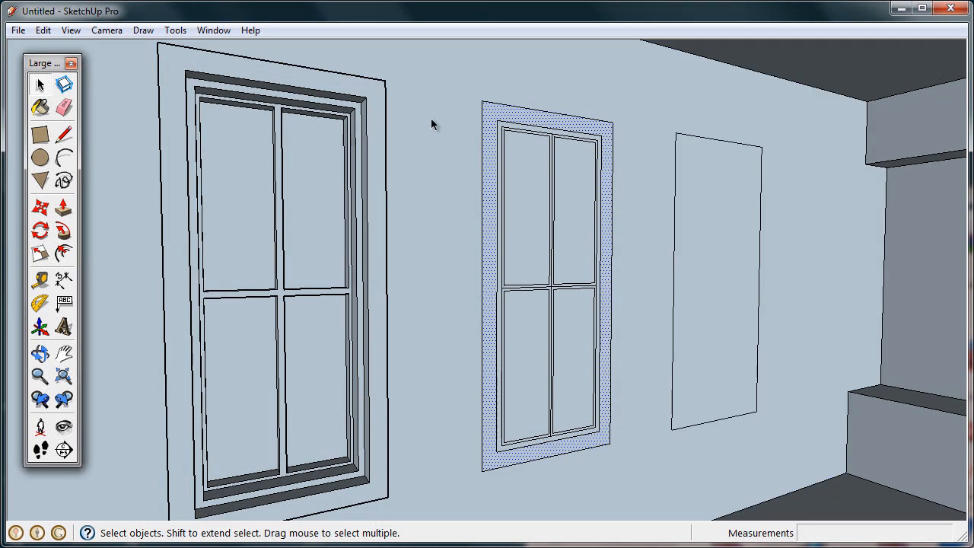
left_click(63, 208)
left_click_drag(489, 120, 371, 92)
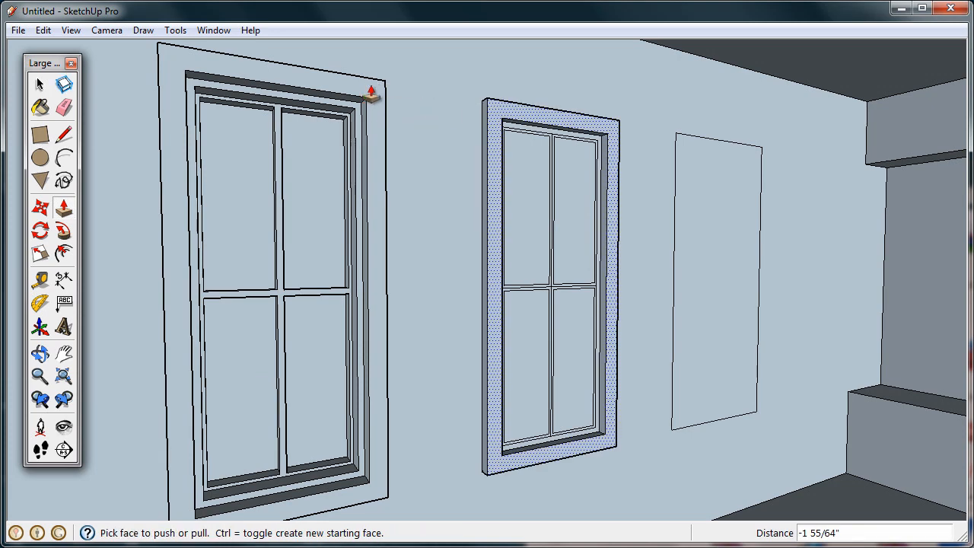
Step: Push/Pull the middle window's four glass panes back to the depth of the first window's panes
middle_click_drag(583, 268, 525, 274)
scroll(525, 272, "up", 1)
left_click(514, 268)
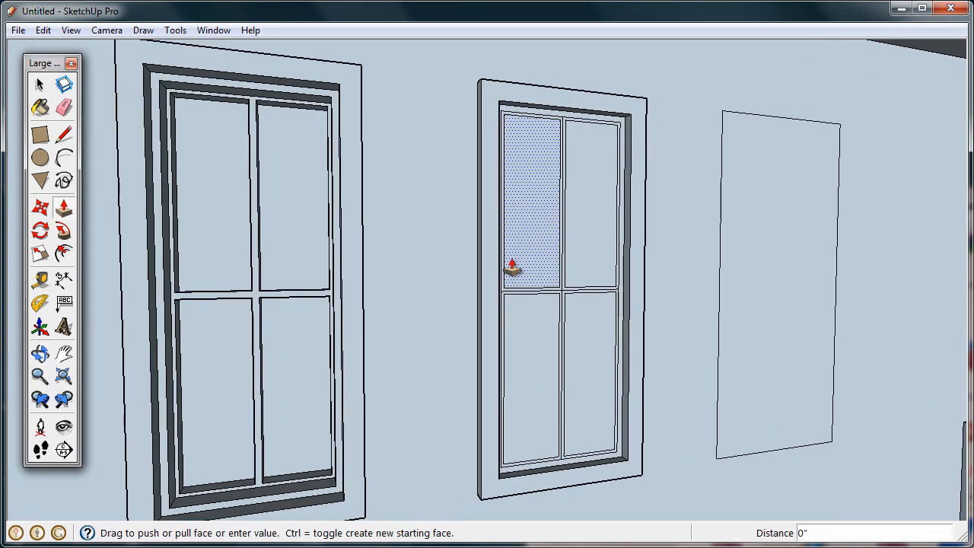
left_click(292, 260)
left_click(589, 259)
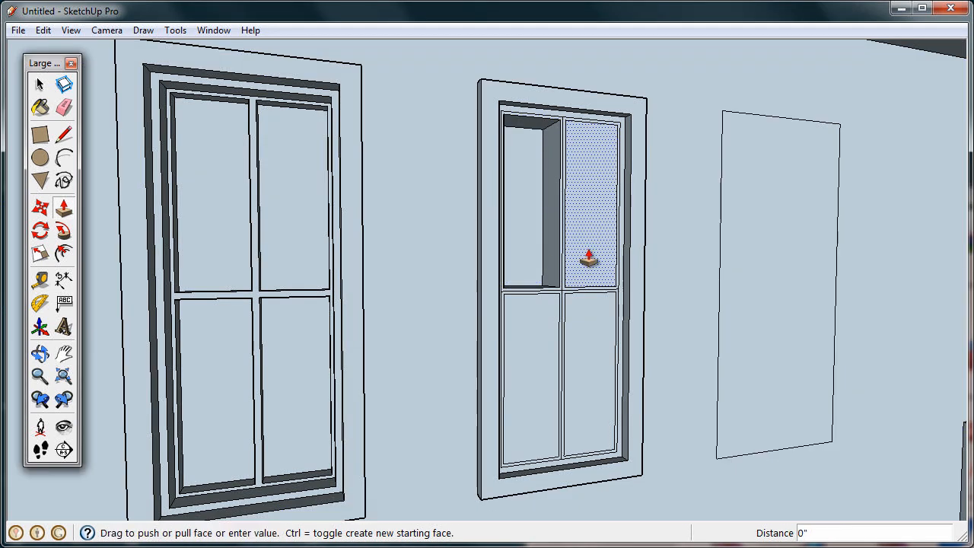
left_click(588, 259)
double_click(570, 310)
double_click(554, 322)
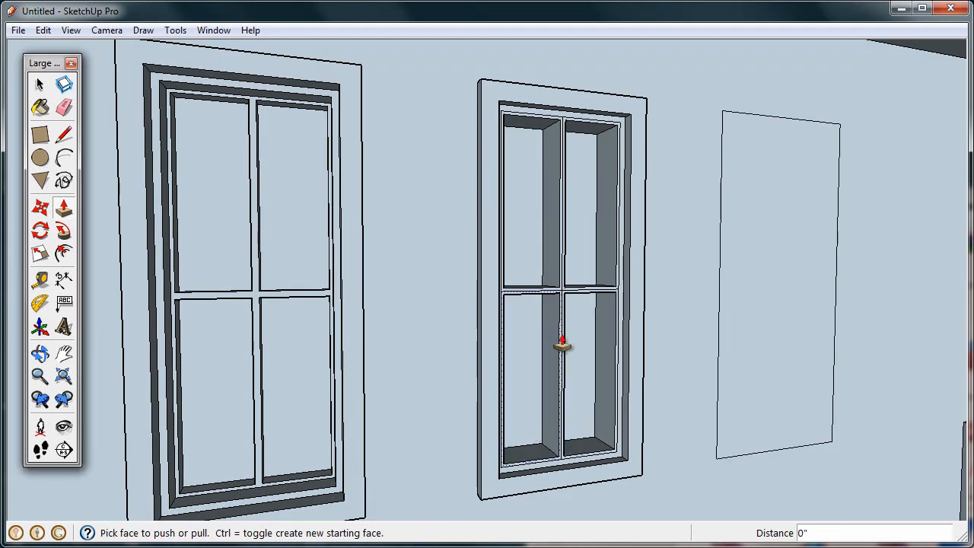
Step: Erase the leftover centre lines running along the bars between the middle window's four panes
middle_click_drag(612, 346, 578, 424)
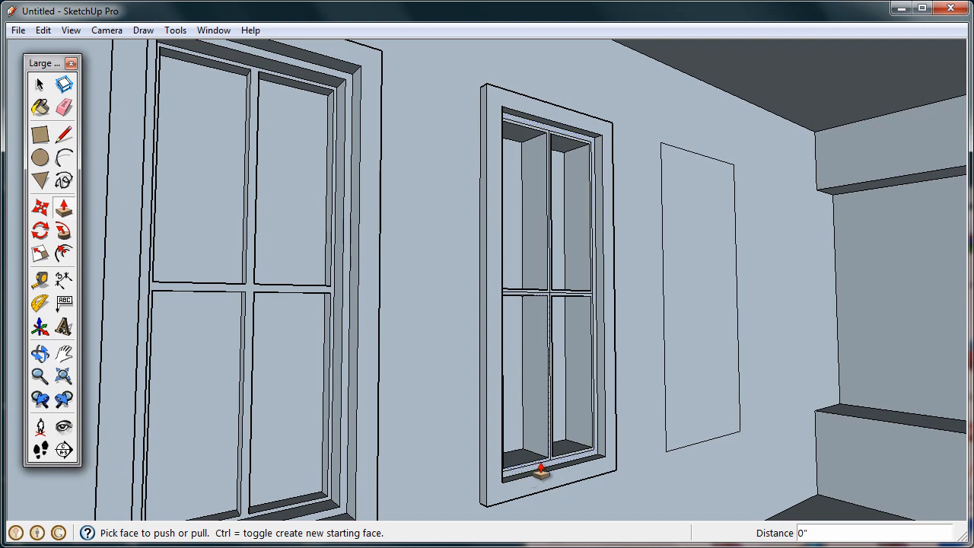
scroll(555, 322, "up", 5)
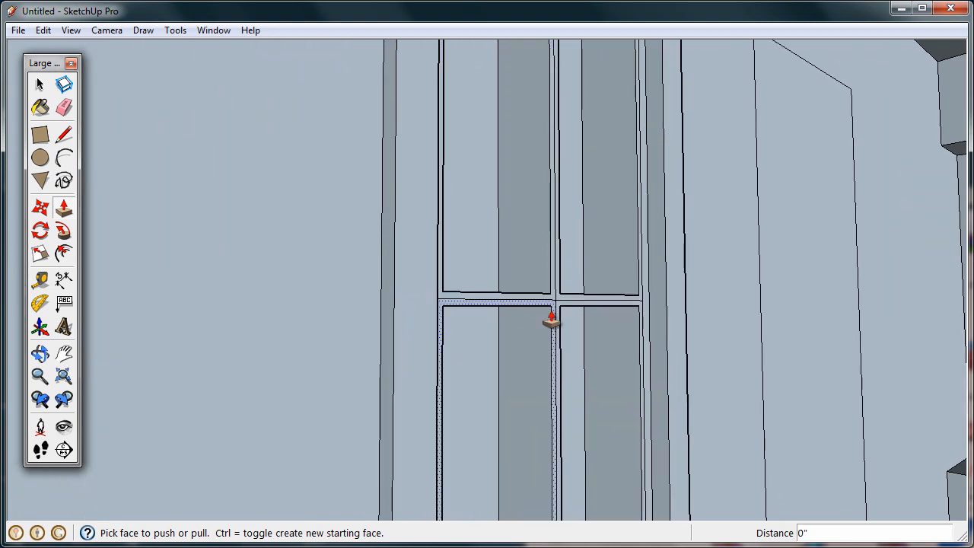
key("e")
left_click(557, 299)
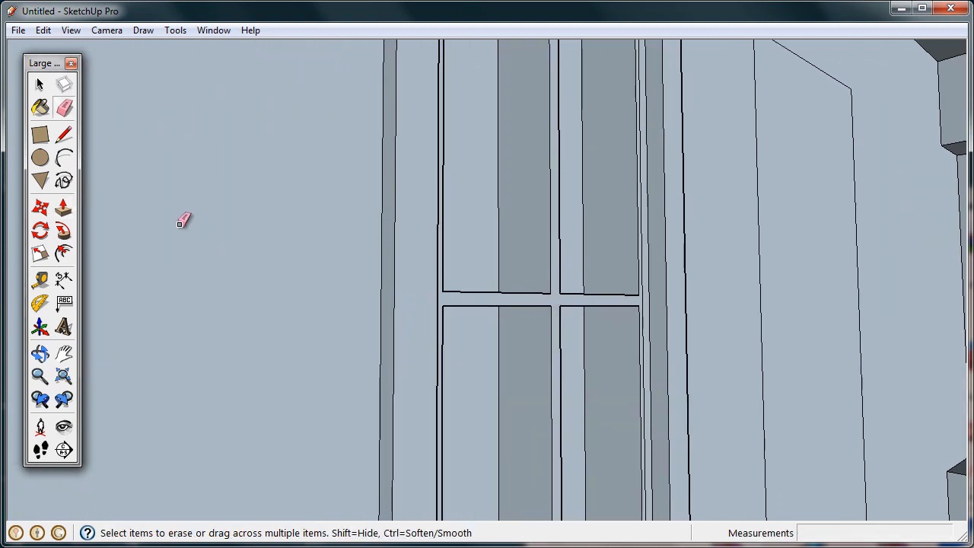
Step: Push/Pull the middle window's pane-bar face back about 4 31/64" and its surrounding inner frame face to the first window's depth
left_click(63, 207)
left_click_drag(587, 293, 199, 292)
scroll(596, 456, "down", 2)
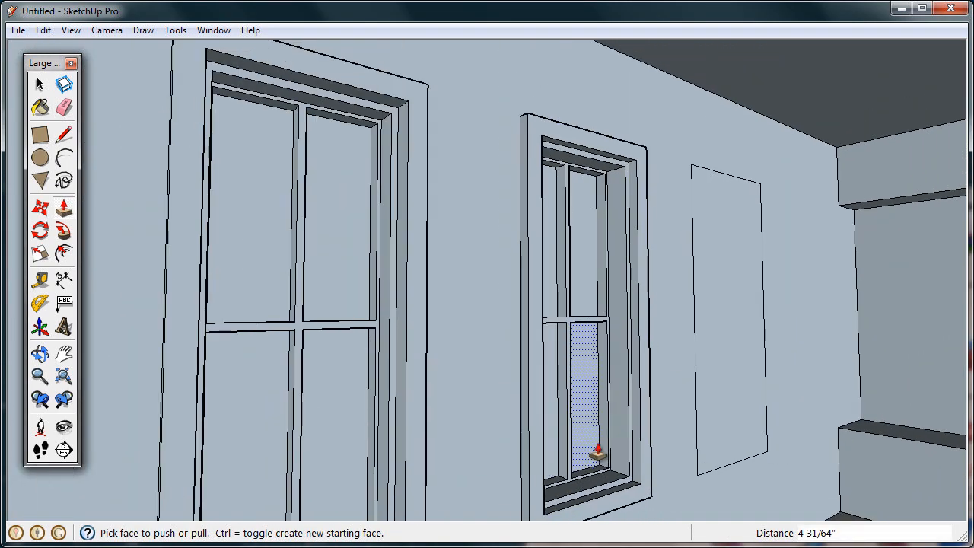
left_click_drag(624, 482, 390, 463)
middle_click_drag(591, 330, 428, 322)
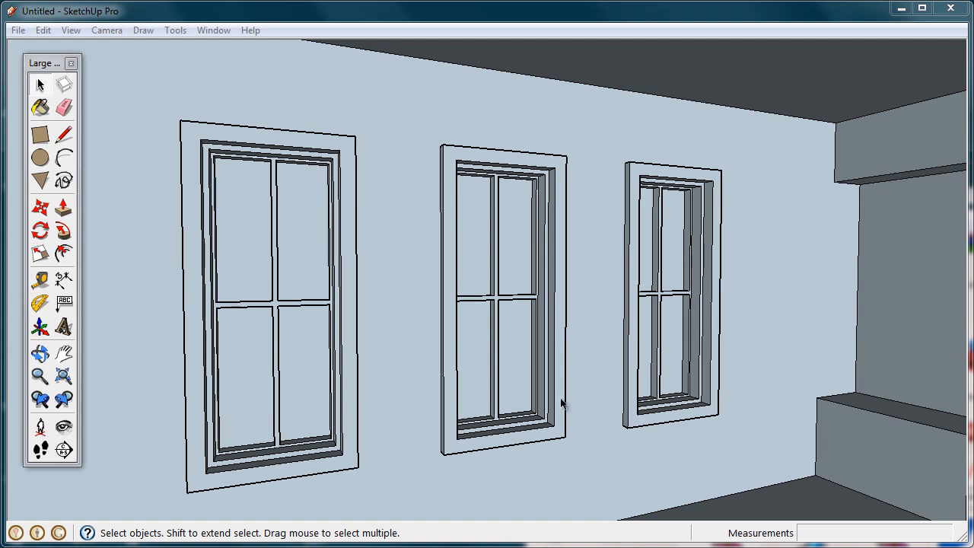
mouse_move(565, 399)
middle_mouse_down()
mouse_move(752, 390)
mouse_move(624, 383)
middle_mouse_up()
scroll(752, 391, "down", 3)
middle_click_drag(702, 403, 573, 382)
middle_click_drag(572, 382, 614, 354)
scroll(629, 368, "down", 5)
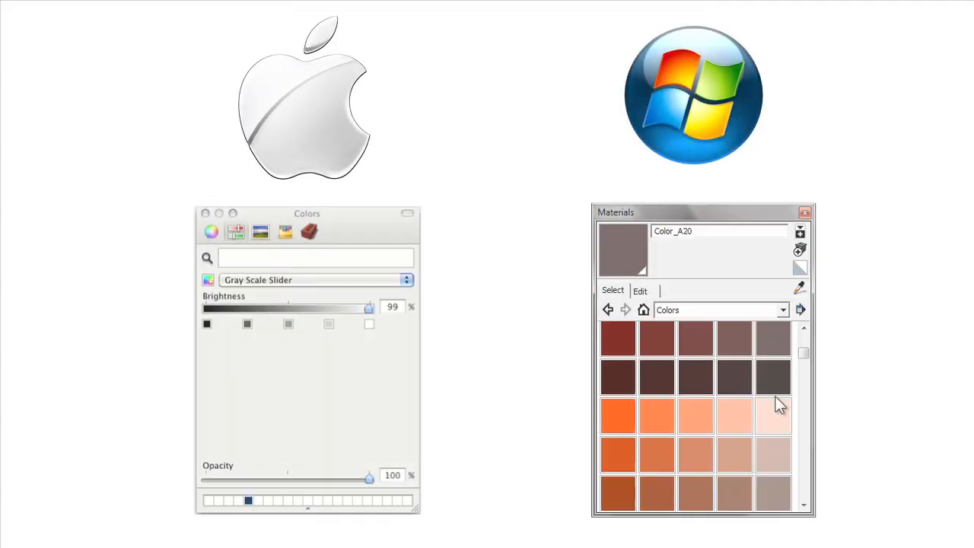
left_click_drag(807, 350, 806, 359)
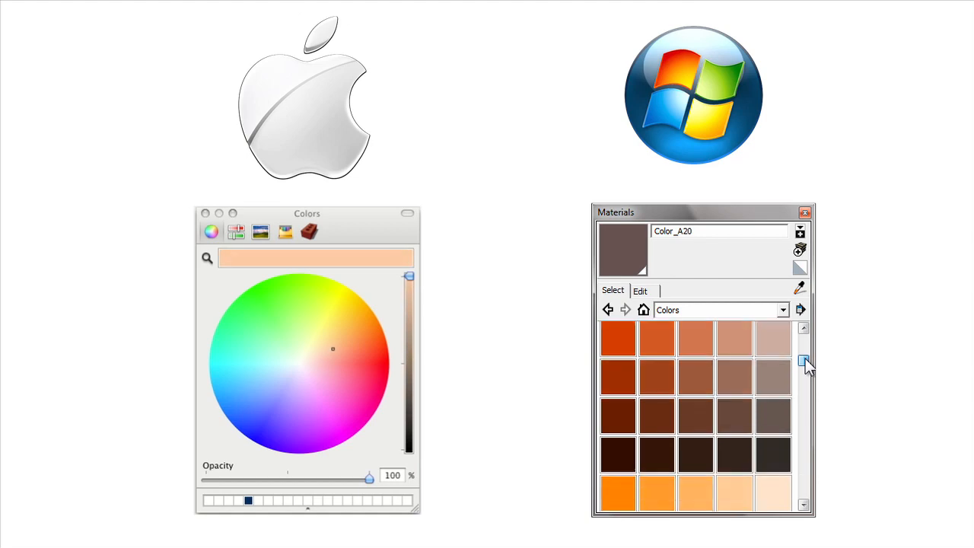
left_click(767, 352)
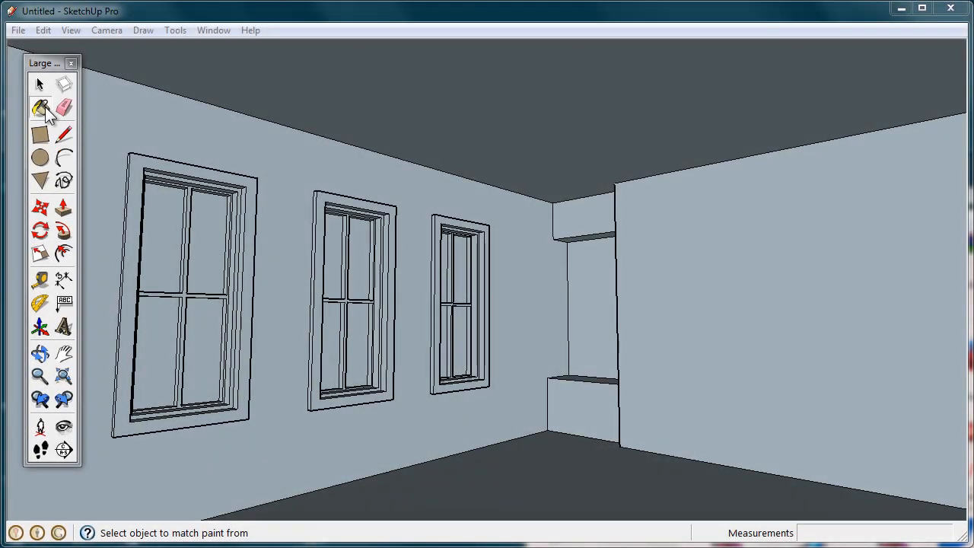
Step: Paint the window wall and the front faces of both lower bay boxes with Color_B15 from the Colors library
left_click(42, 109)
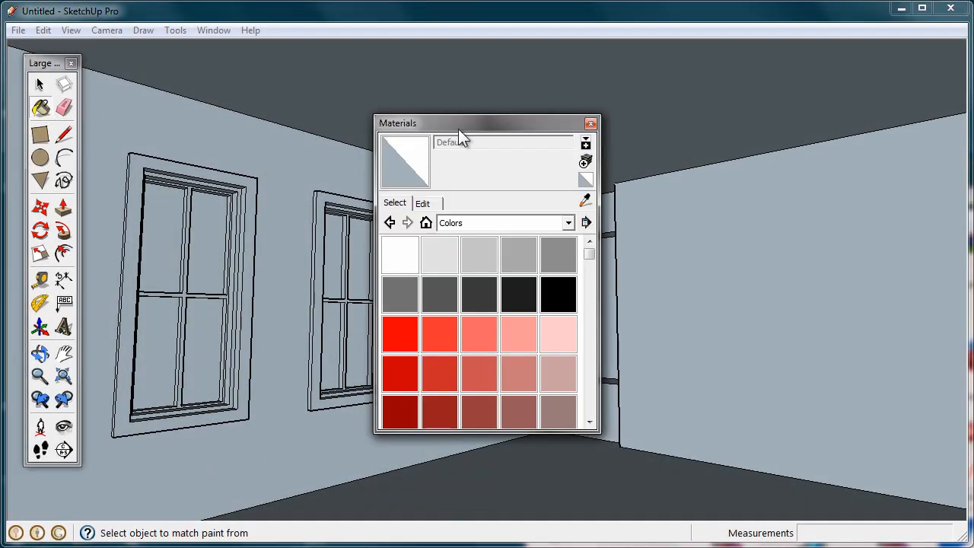
left_click_drag(459, 129, 799, 72)
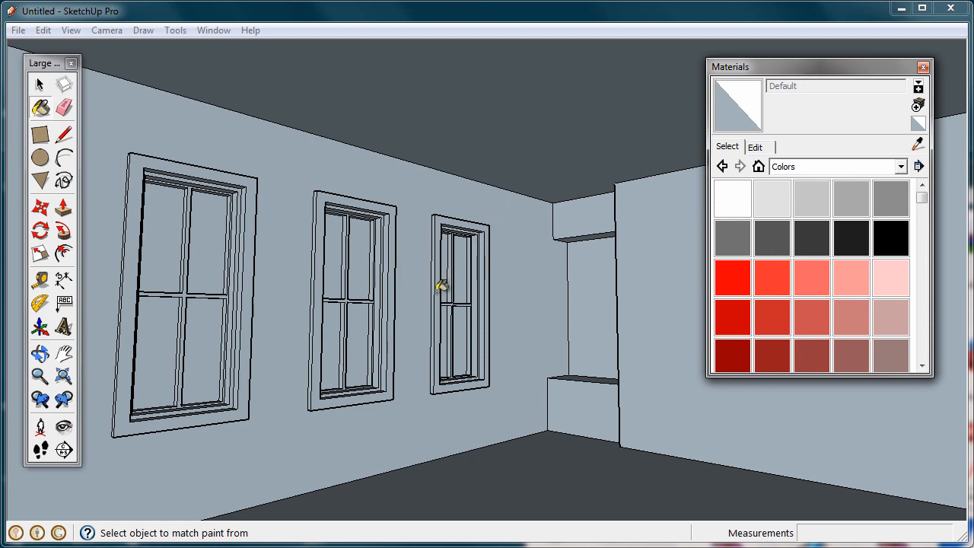
mouse_move(442, 287)
middle_mouse_down()
mouse_move(439, 298)
mouse_move(337, 289)
mouse_move(437, 301)
mouse_move(405, 301)
mouse_move(492, 292)
mouse_move(462, 302)
mouse_move(461, 320)
mouse_move(469, 313)
middle_mouse_up()
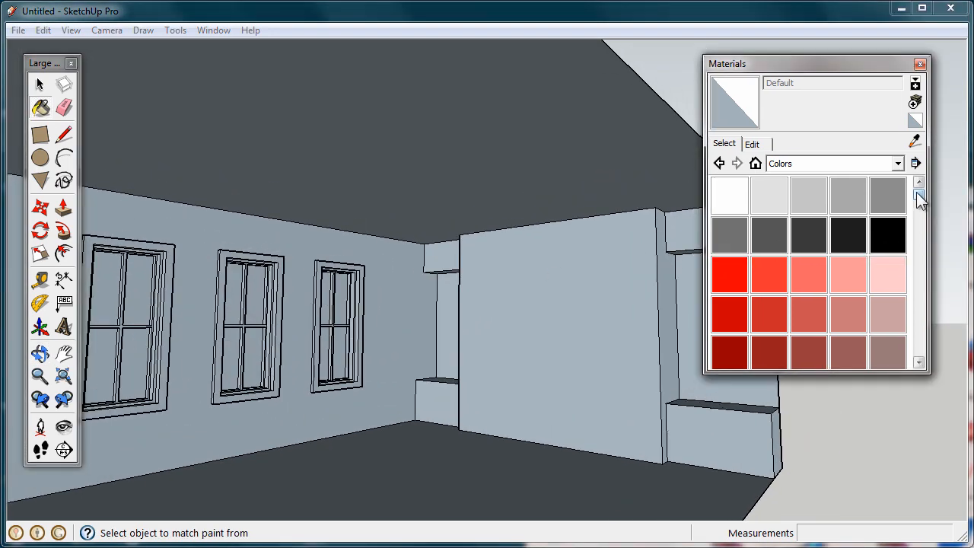
left_click_drag(919, 194, 922, 210)
left_click(882, 263)
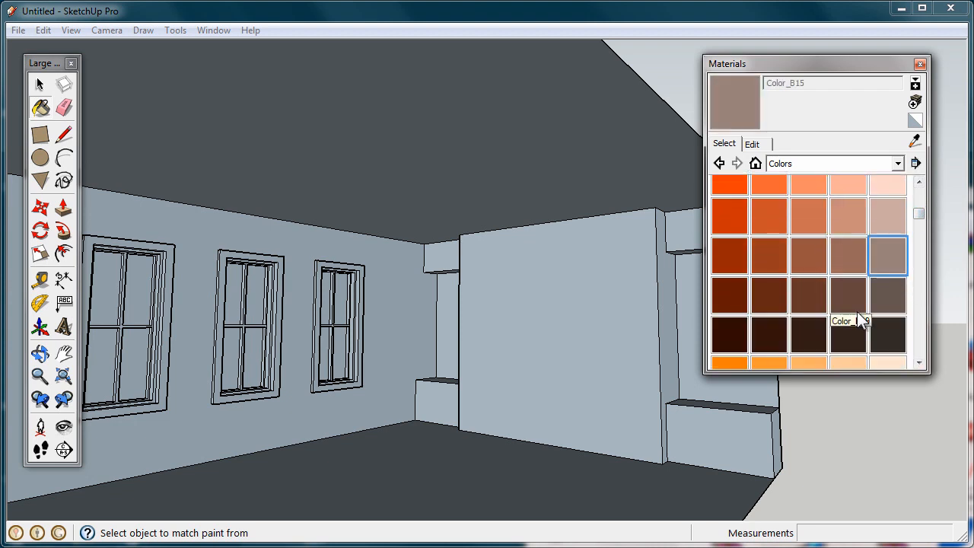
left_click(750, 431)
left_click(425, 401)
left_click(412, 239)
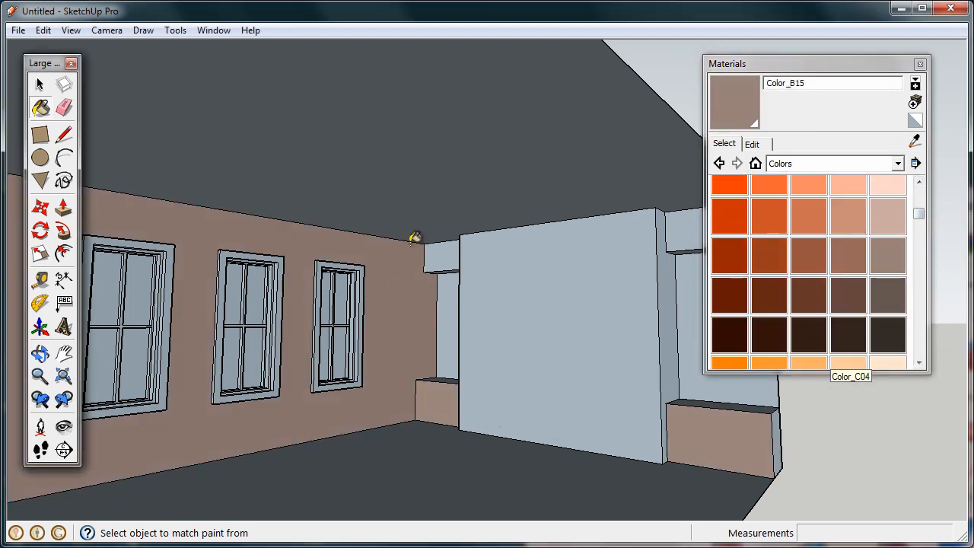
Step: Paint the upper bay box fronts and the projecting centre wall's front and side faces with Color_B15
left_click(447, 252)
left_click(681, 231)
left_click(652, 302)
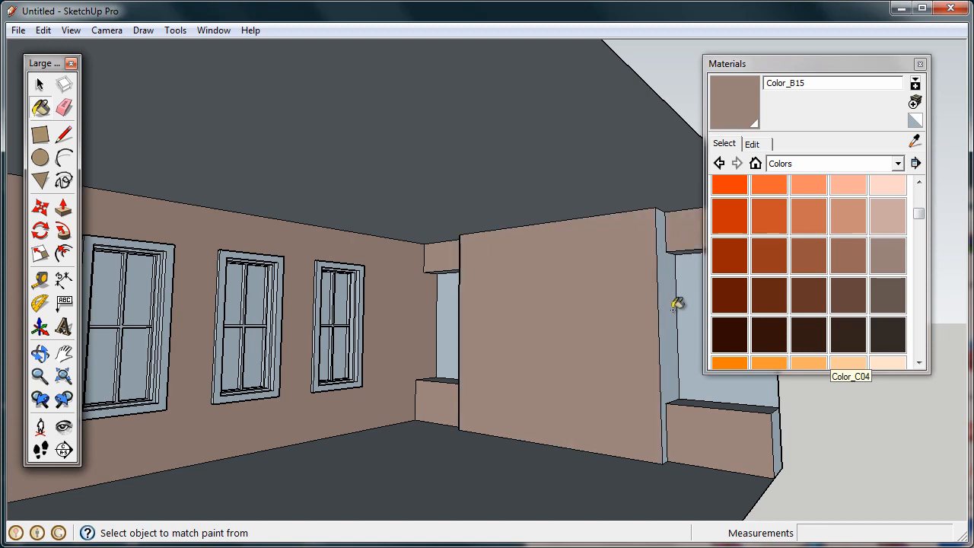
left_click(673, 356)
Step: Paint the recessed back walls of both side bays with the darker brown Color_B20
scroll(591, 329, "up", 5)
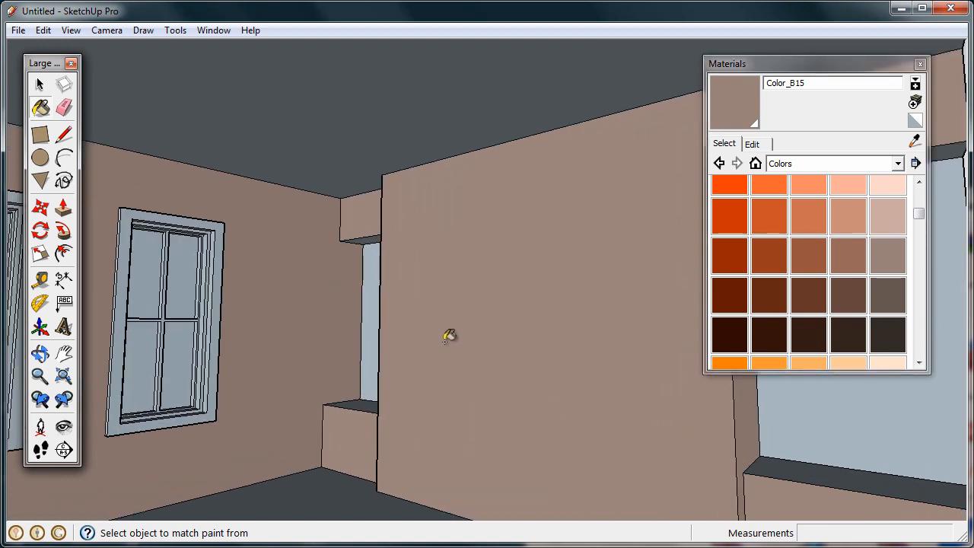
middle_click_drag(449, 336, 657, 366)
scroll(331, 352, "up", 3)
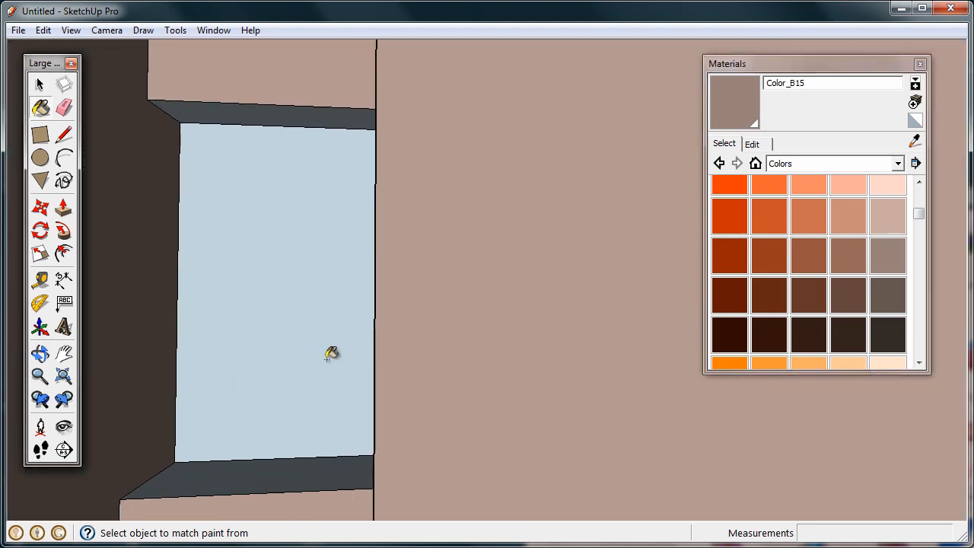
mouse_move(330, 352)
middle_mouse_down()
mouse_move(428, 362)
mouse_move(566, 352)
mouse_move(315, 370)
middle_mouse_up()
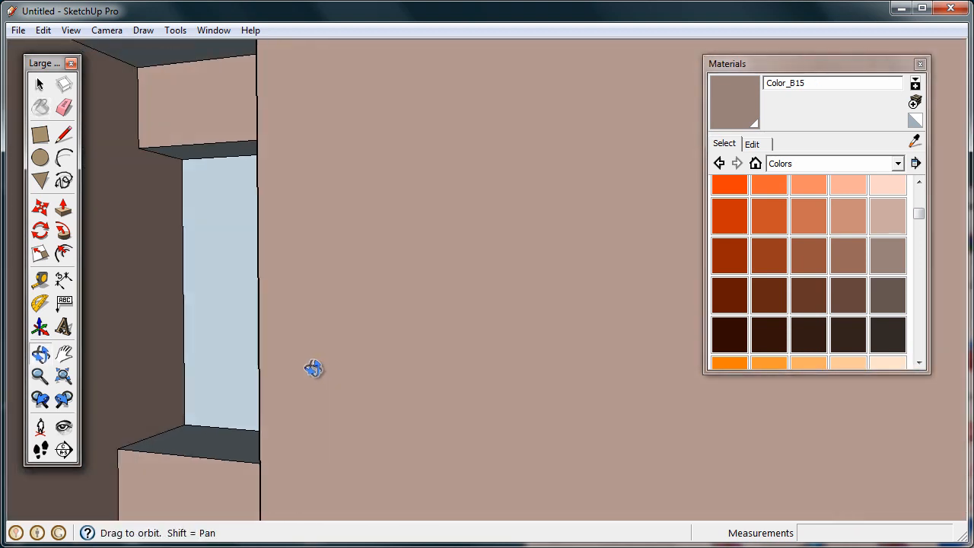
scroll(316, 344, "down", 5)
scroll(316, 344, "down", 3)
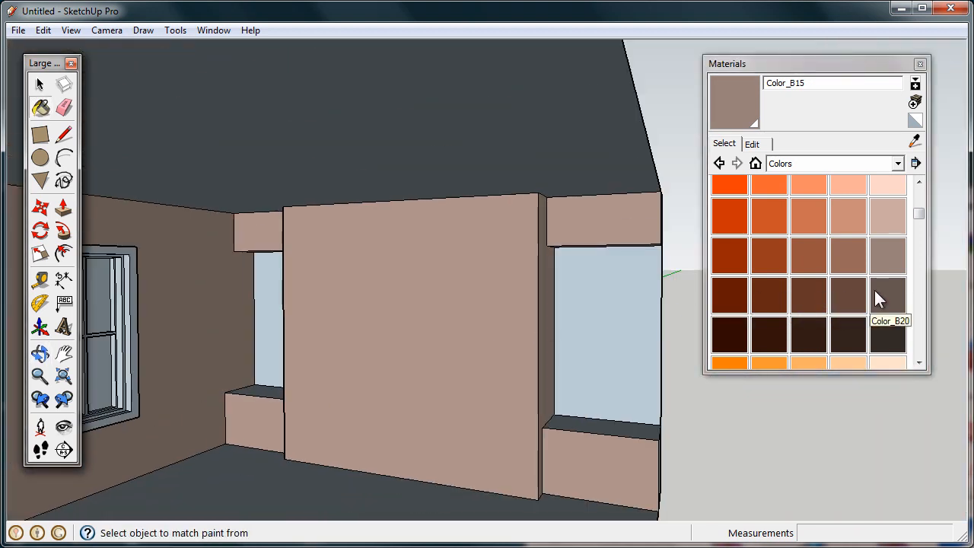
left_click(883, 295)
left_click(578, 372)
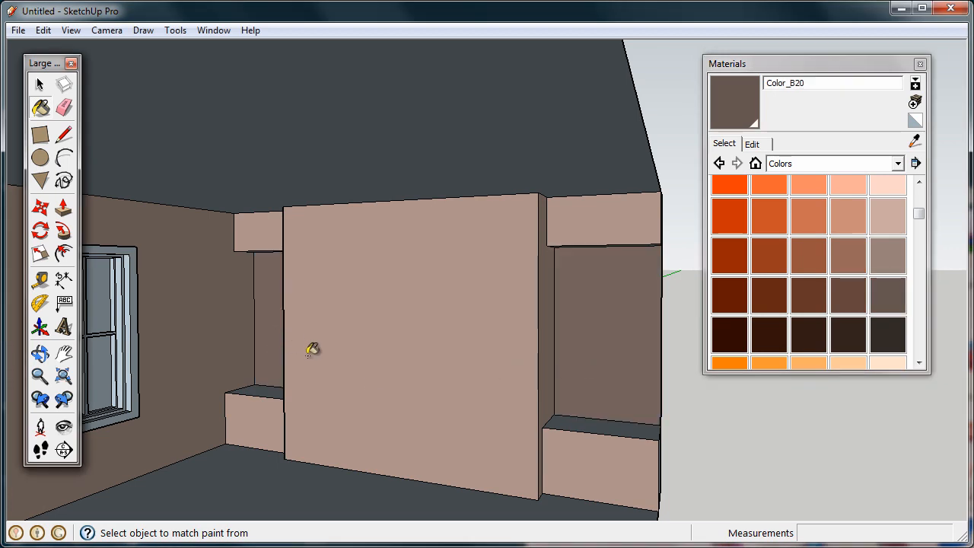
Step: Paint the four glass panes of the nearest window with Color_H15 from the Colors library
mouse_move(312, 348)
middle_mouse_down()
mouse_move(439, 383)
mouse_move(580, 376)
mouse_move(498, 348)
mouse_move(459, 348)
mouse_move(584, 343)
mouse_move(559, 358)
middle_mouse_up()
scroll(389, 323, "up", 2, "alt")
scroll(414, 363, "up", 2)
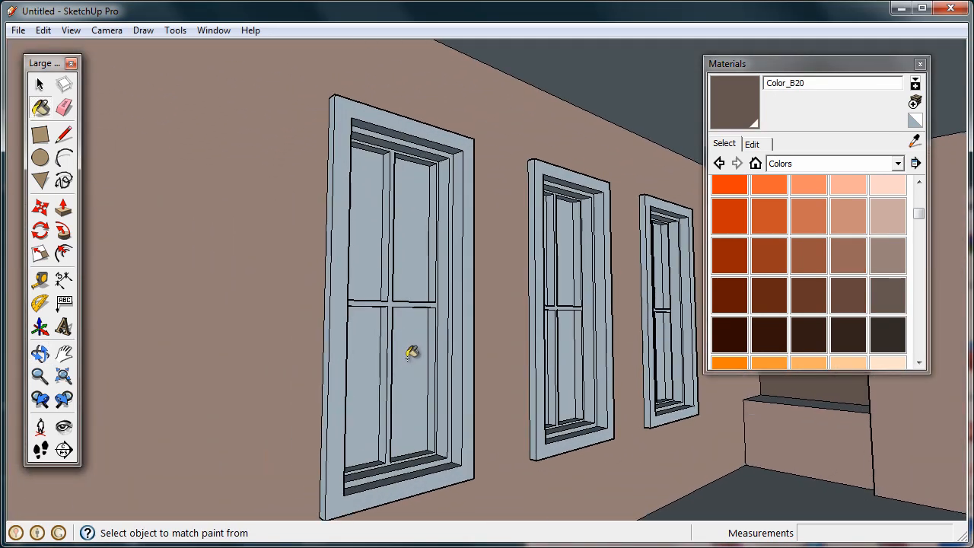
middle_click_drag(414, 363, 358, 395)
left_click_drag(932, 214, 935, 282)
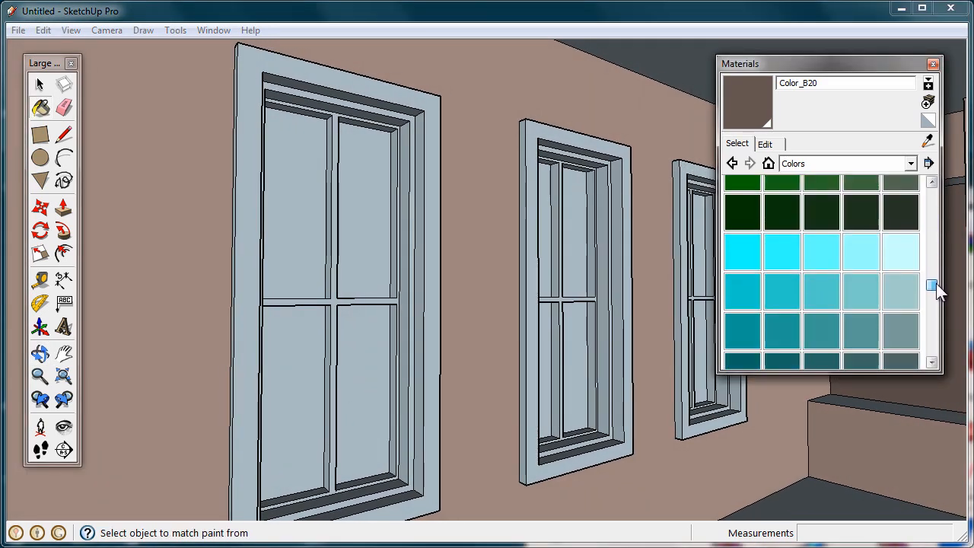
left_click(905, 304)
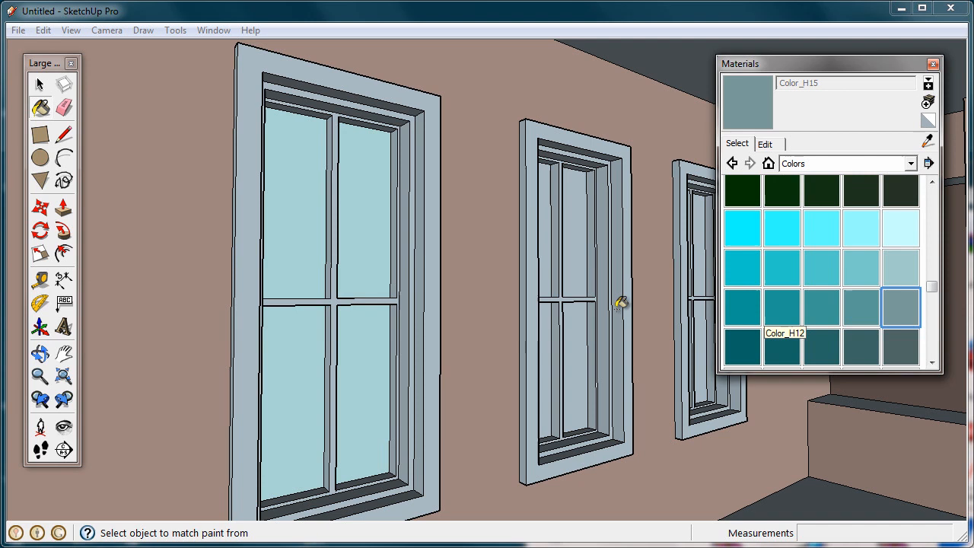
left_click(360, 342)
left_click(304, 318)
left_click(308, 259)
left_click(367, 265)
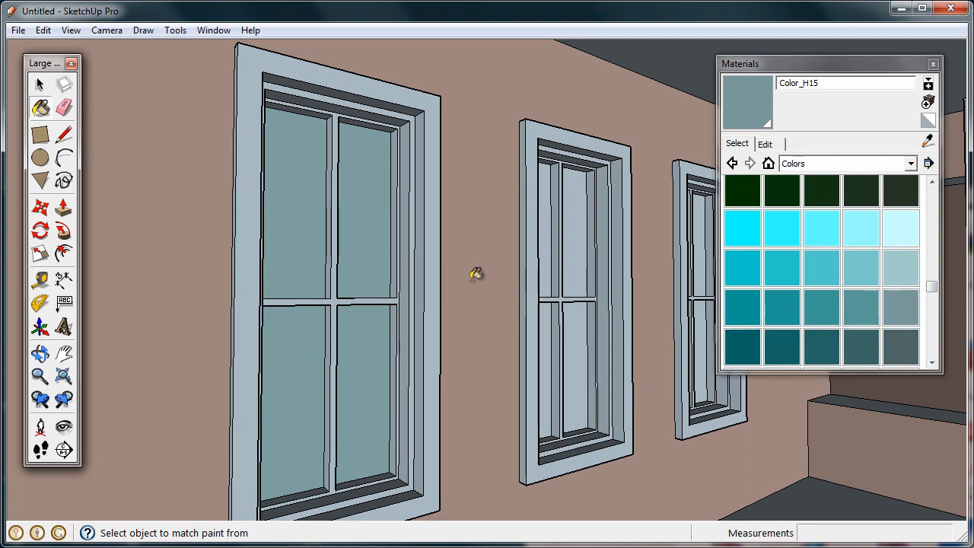
Step: Paint the frame and pane bars of the nearest window with the olive Color_E20
left_click_drag(933, 287, 935, 253)
left_click(905, 272)
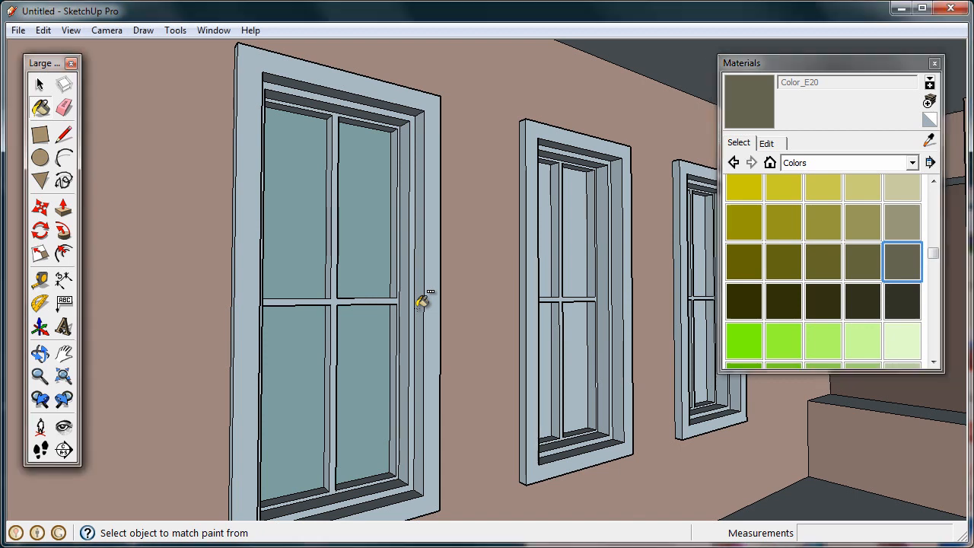
left_click(421, 305)
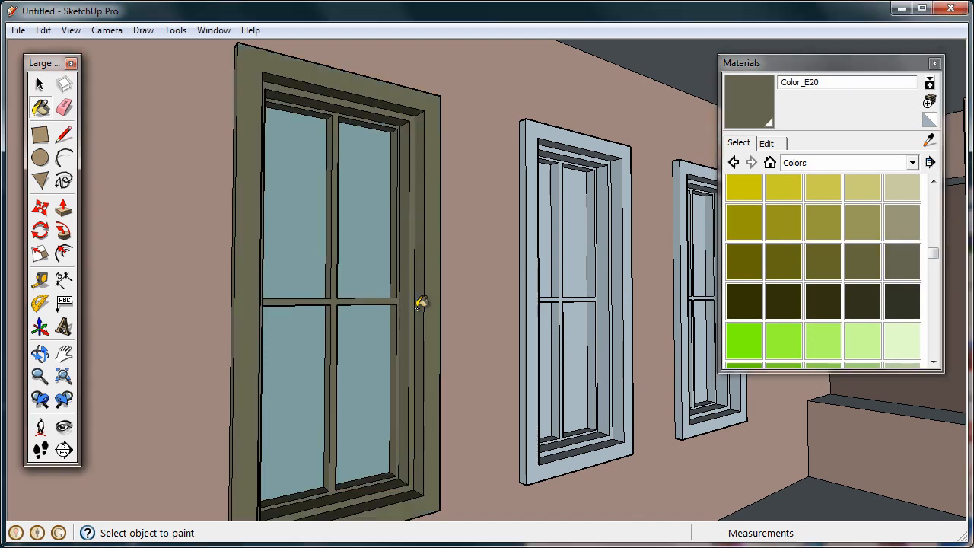
Step: Sample Color_H15 from the nearest window's glass and paint the middle window's four panes with it
key("alt")
mouse_move(514, 318)
middle_mouse_down()
mouse_move(525, 327)
mouse_move(352, 335)
middle_mouse_up()
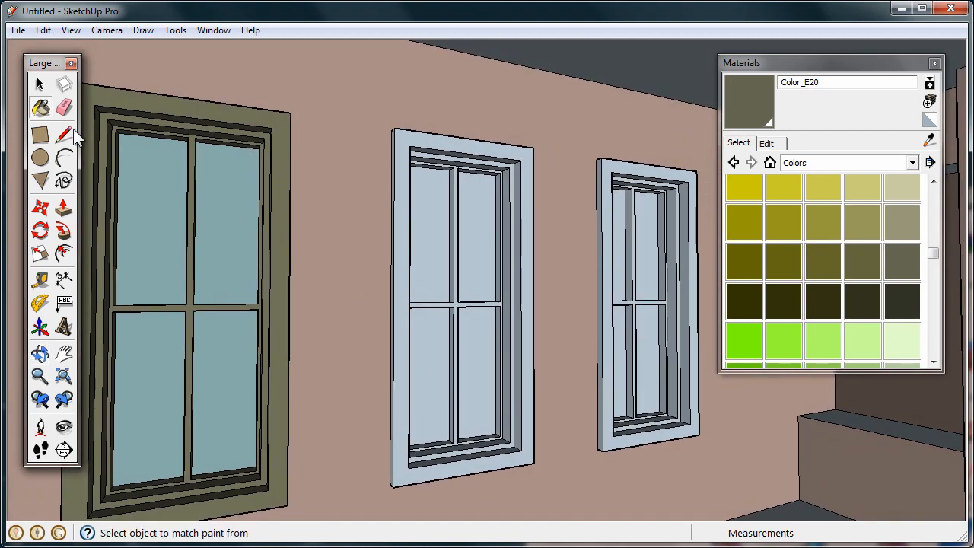
left_click(238, 218, "alt")
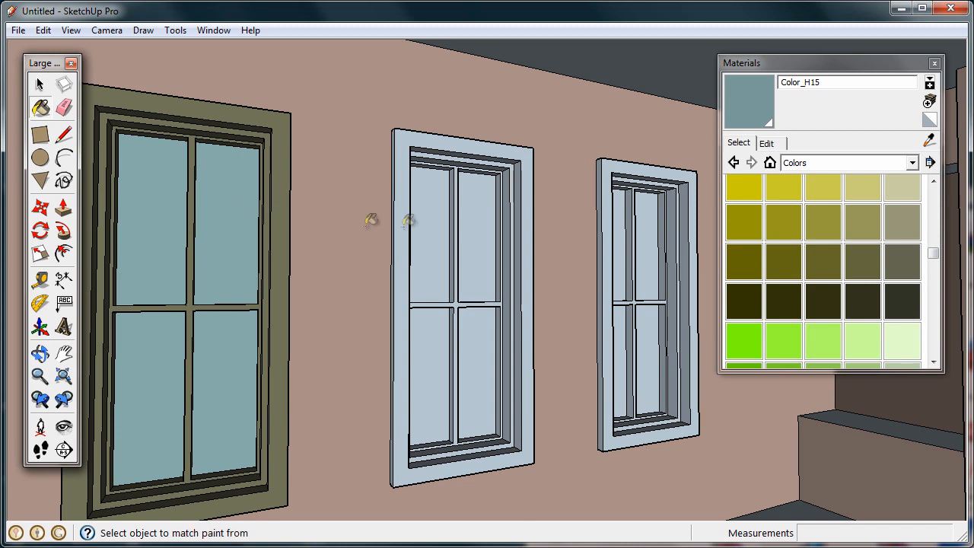
left_click(431, 227)
left_click(478, 251)
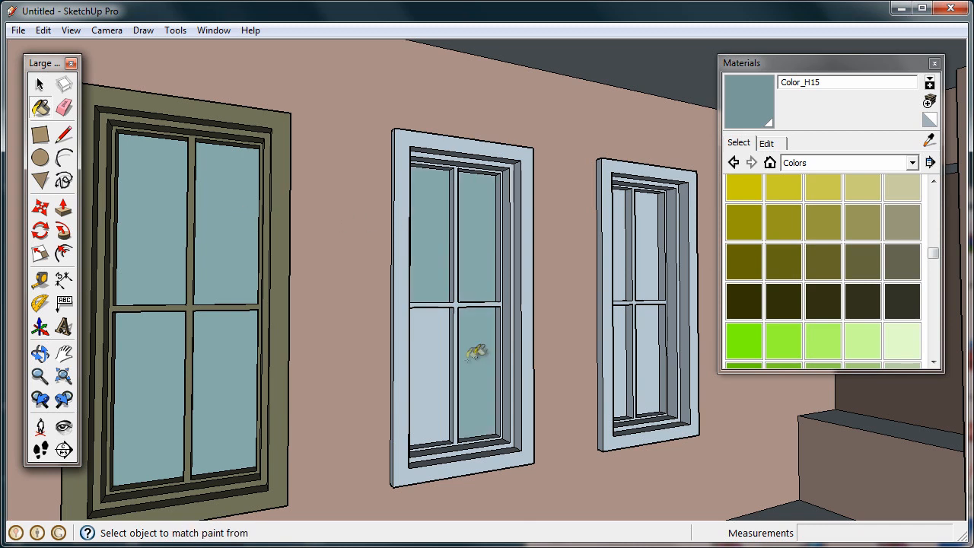
left_click(479, 346)
left_click(427, 361)
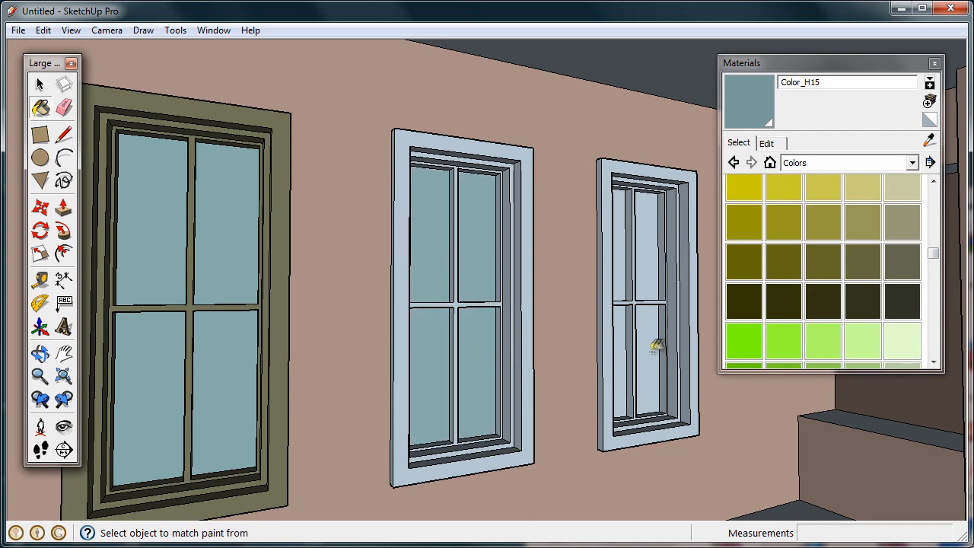
Step: Paint the four glass panes of the farthest window with Color_H15
left_click(620, 328)
left_click(620, 284)
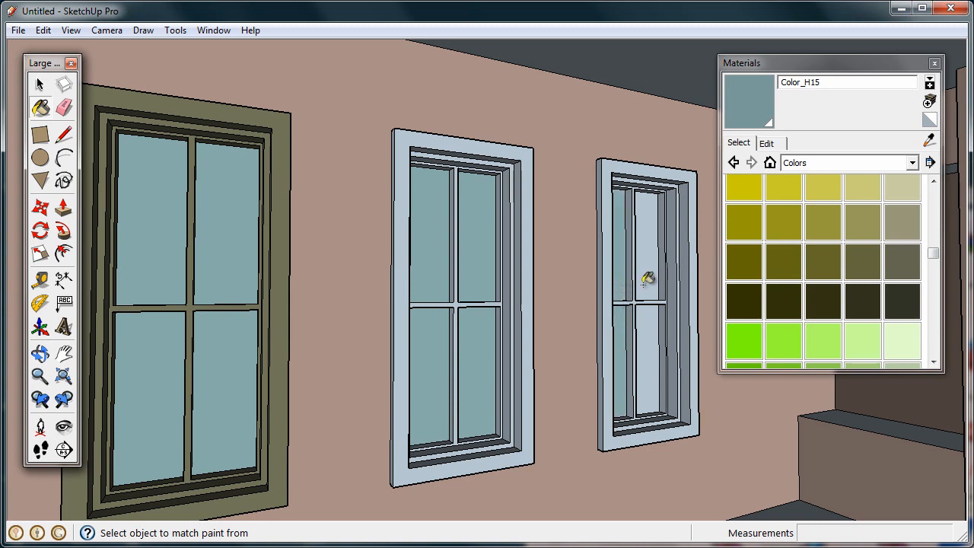
left_click(649, 281)
left_click(652, 321)
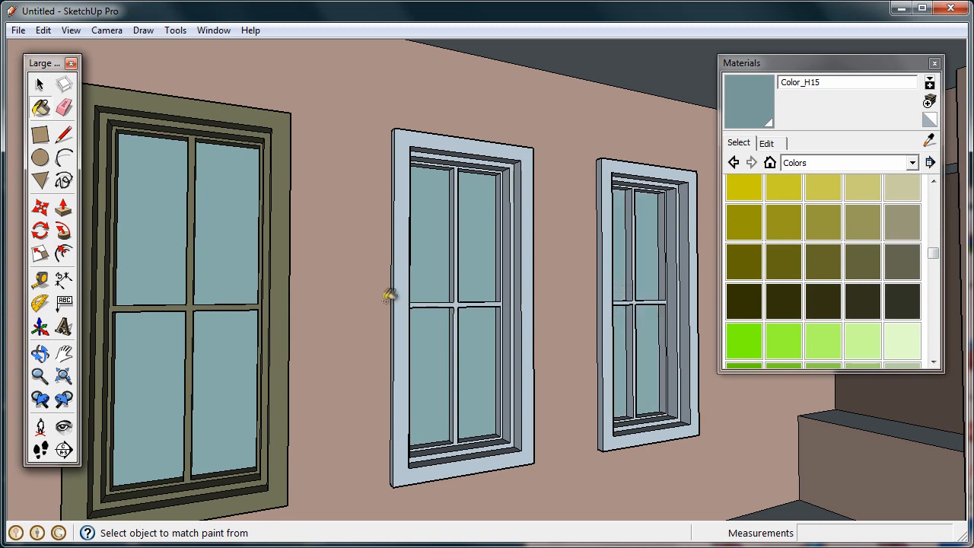
Step: Sample Color_E20 from the nearest window's frame and paint the frames of the middle and farthest windows with it
left_click(284, 262)
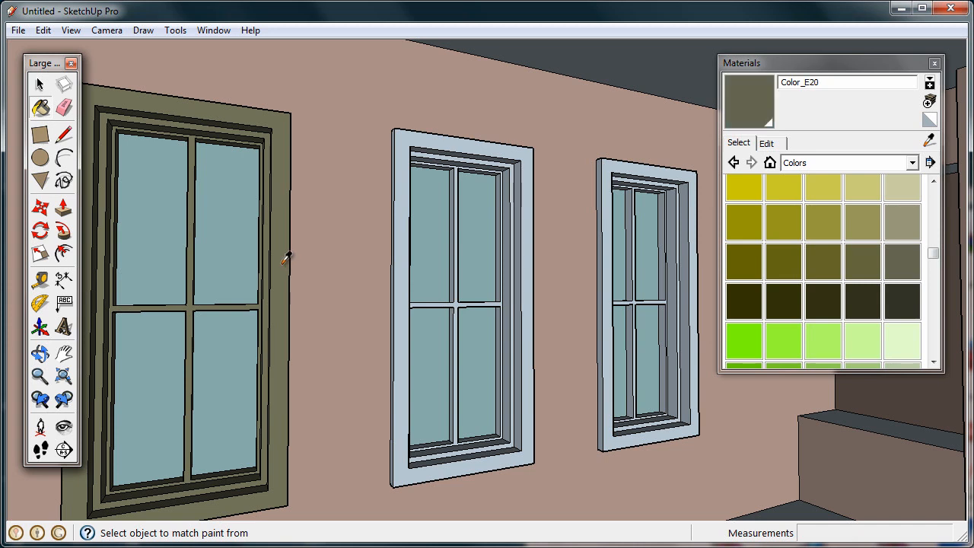
left_click(409, 177)
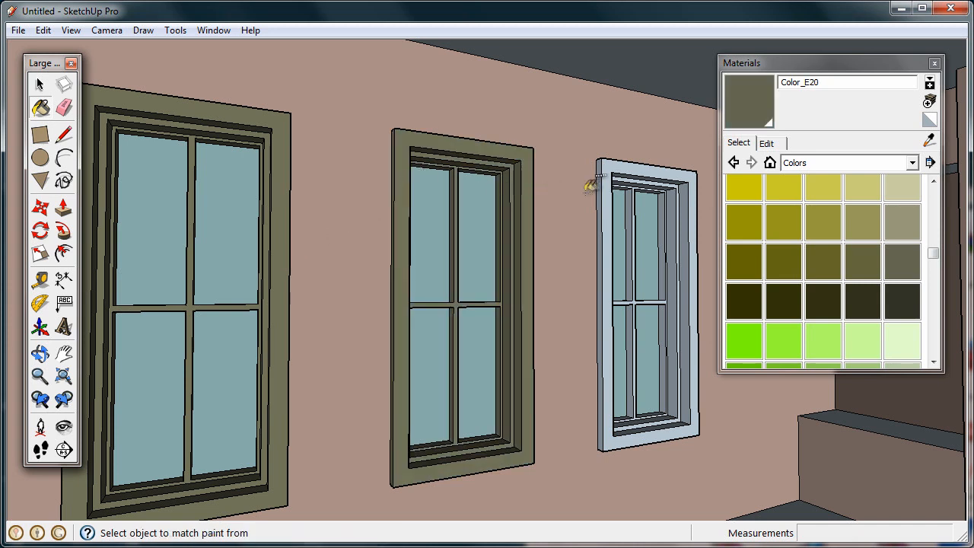
left_click(613, 161)
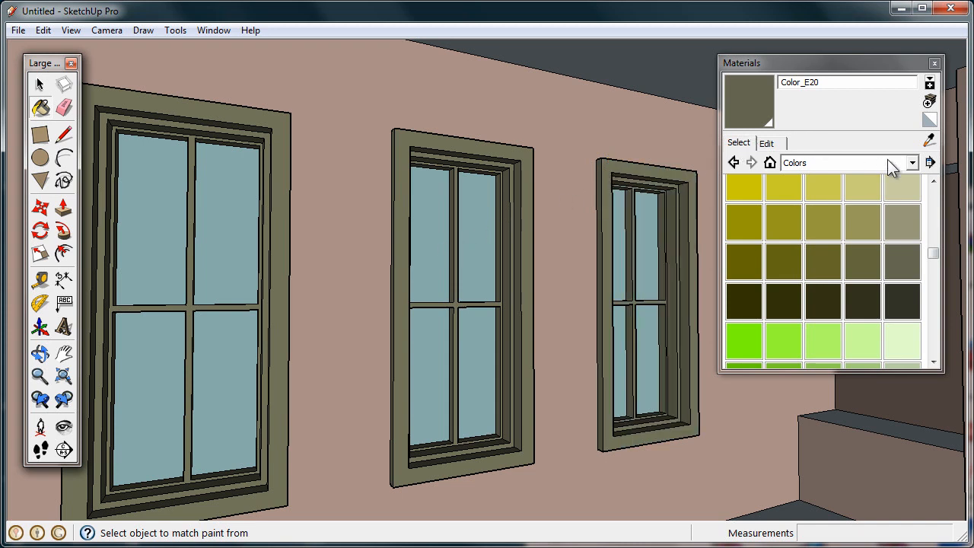
Step: Paint the room's floor with Wood_Floor from the Wood library and close the Materials window
left_click(912, 164)
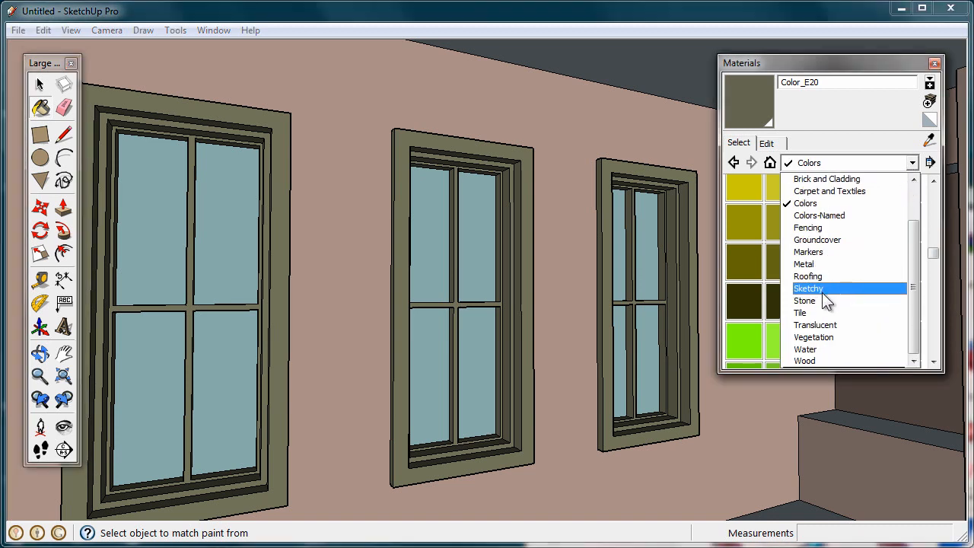
left_click(771, 163)
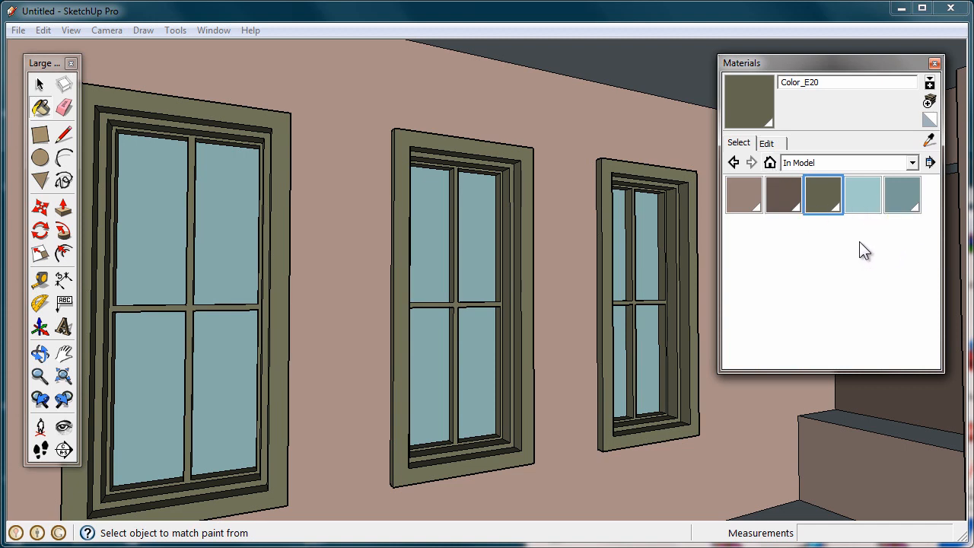
left_click(913, 164)
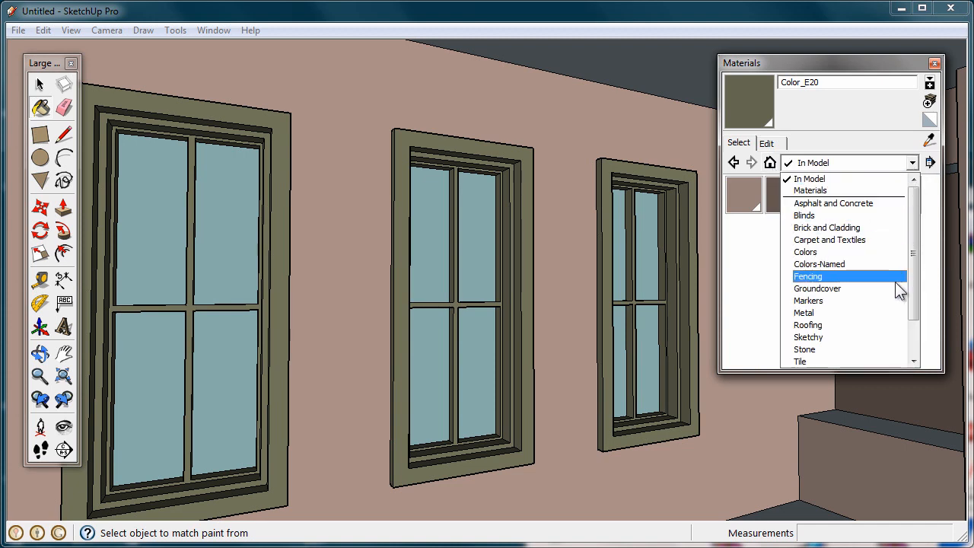
left_click(826, 350)
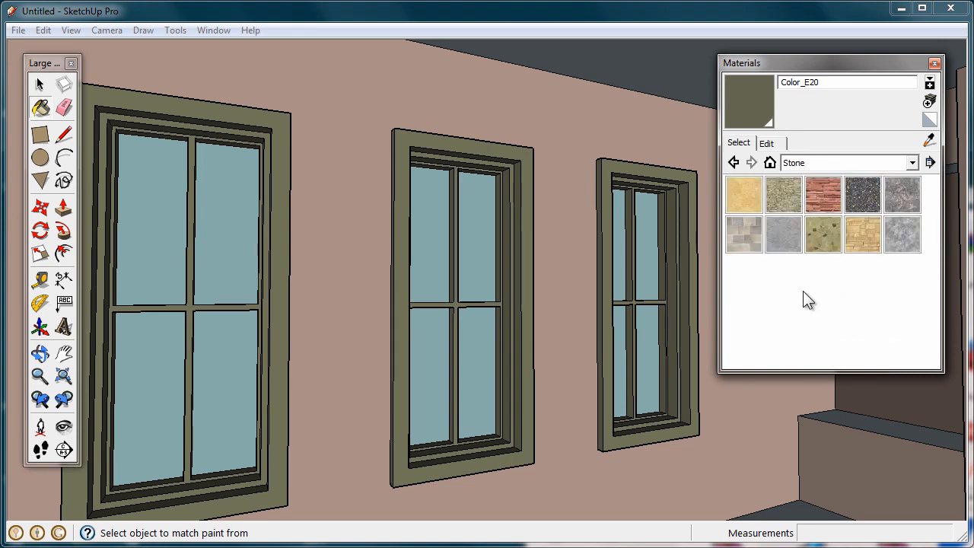
left_click(912, 163)
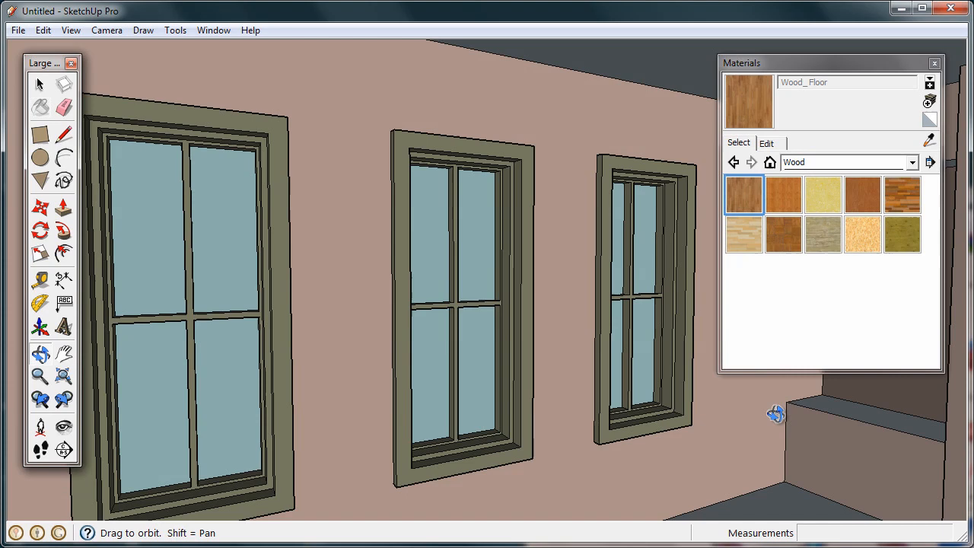
middle_click_drag(776, 414, 813, 431)
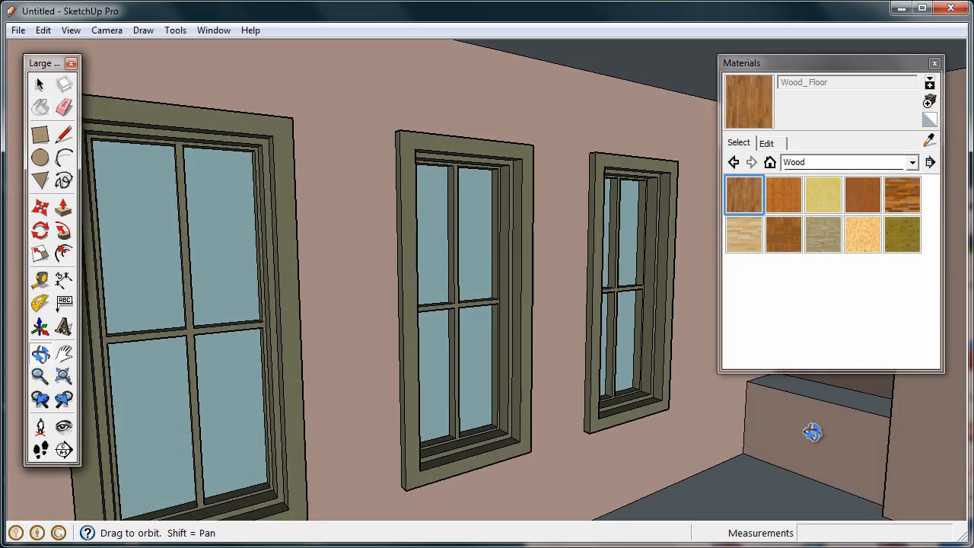
left_click(765, 478)
mouse_move(766, 483)
middle_mouse_down()
mouse_move(688, 355)
mouse_move(637, 363)
mouse_move(632, 407)
mouse_move(627, 355)
mouse_move(572, 400)
mouse_move(612, 396)
mouse_move(611, 342)
mouse_move(599, 315)
mouse_move(602, 348)
middle_mouse_up()
left_click(934, 64)
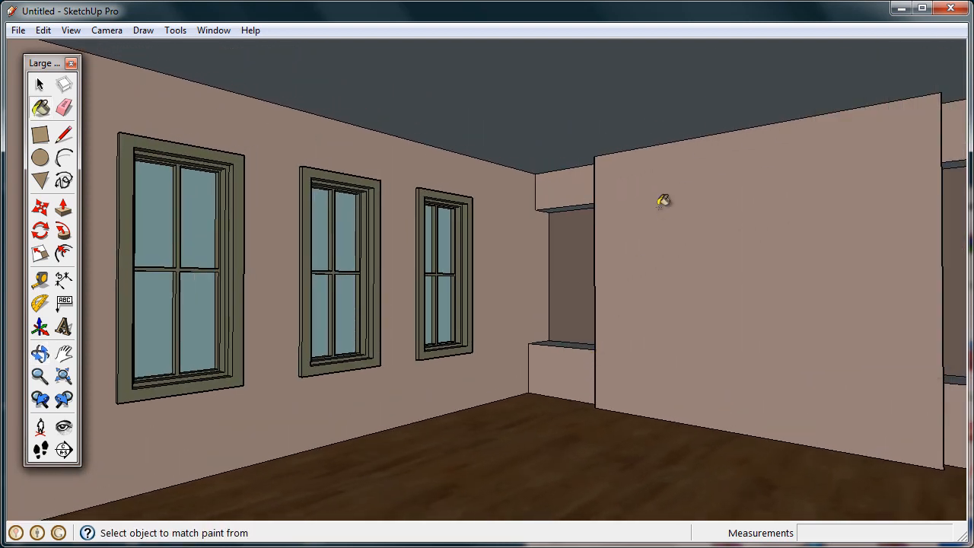
key("space")
Step: Open the Components browser and search the online component library for "chair"
scroll(487, 291, "down", 4)
mouse_move(508, 297)
middle_mouse_down()
mouse_move(572, 291)
mouse_move(517, 290)
middle_mouse_up()
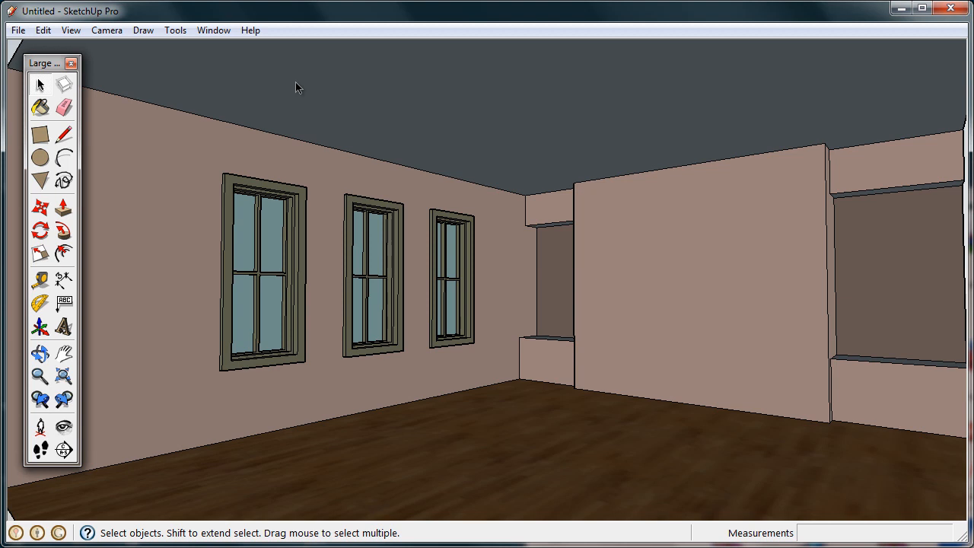
left_click(213, 34)
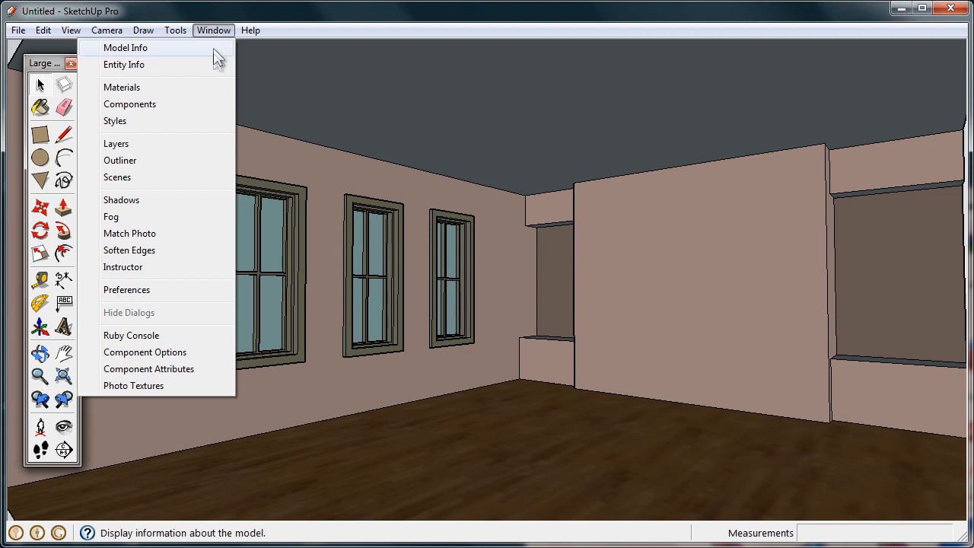
left_click(214, 111)
left_click_drag(522, 144, 784, 59)
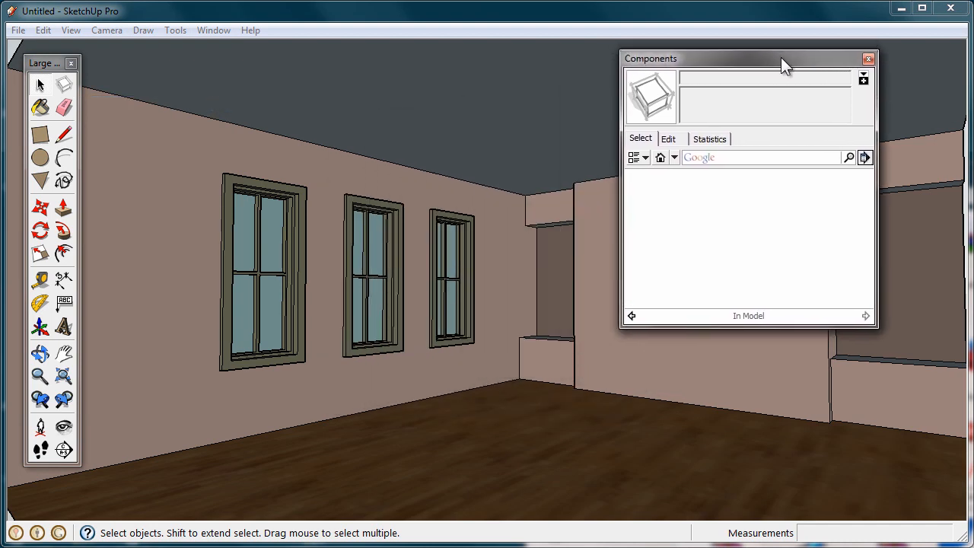
left_click(767, 159)
type("chair")
key("Return")
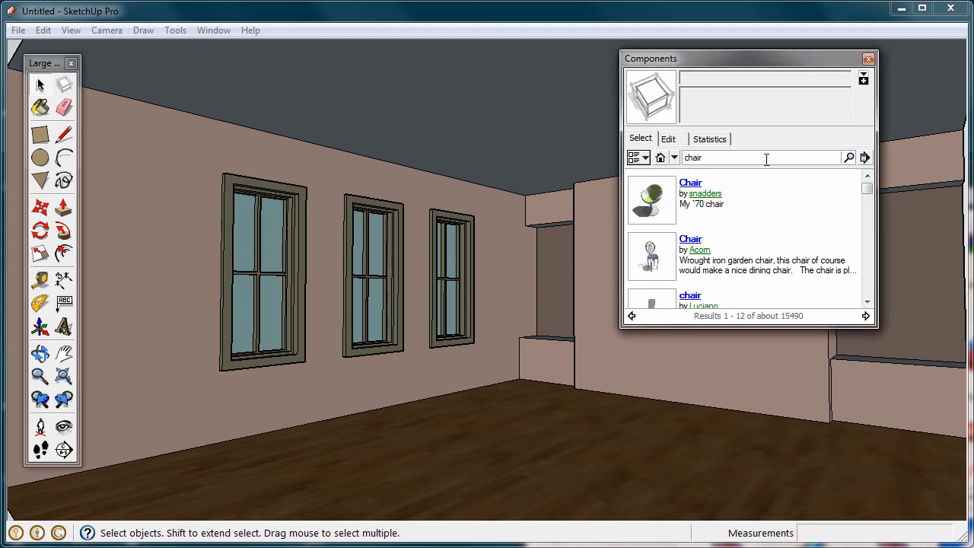
Step: Search for "morris chair", place the wooden Morris Chair with dark upholstery on the floor, and close the Components browser
left_click_drag(839, 327, 838, 445)
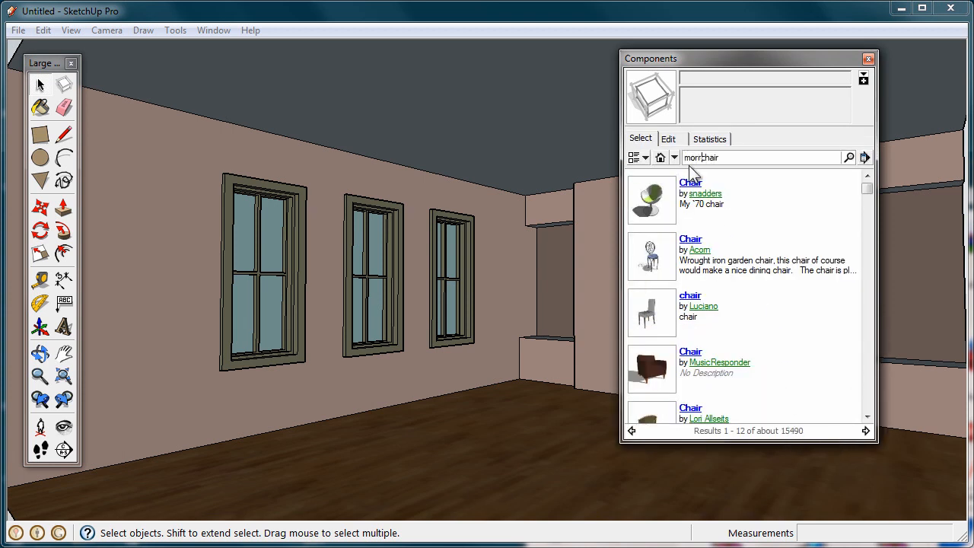
key("Return")
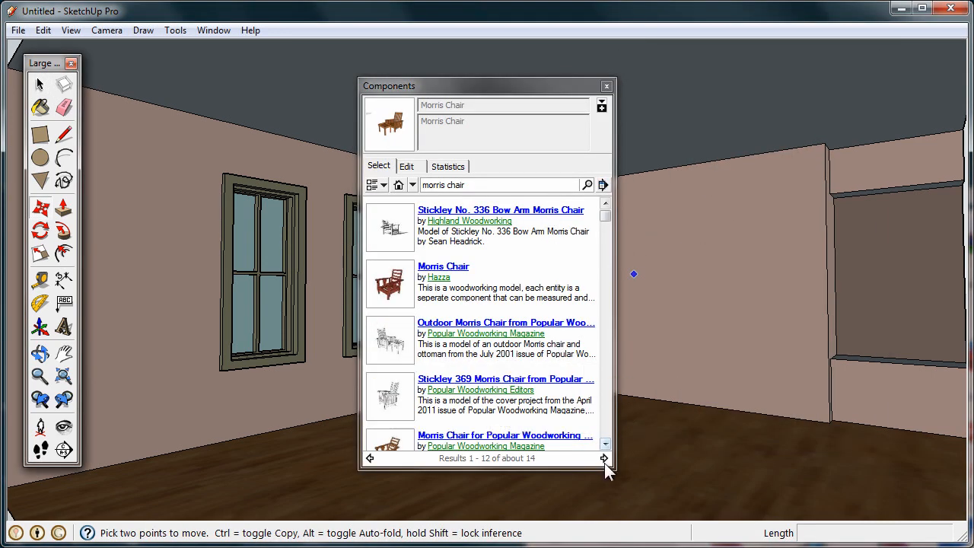
left_click(603, 459)
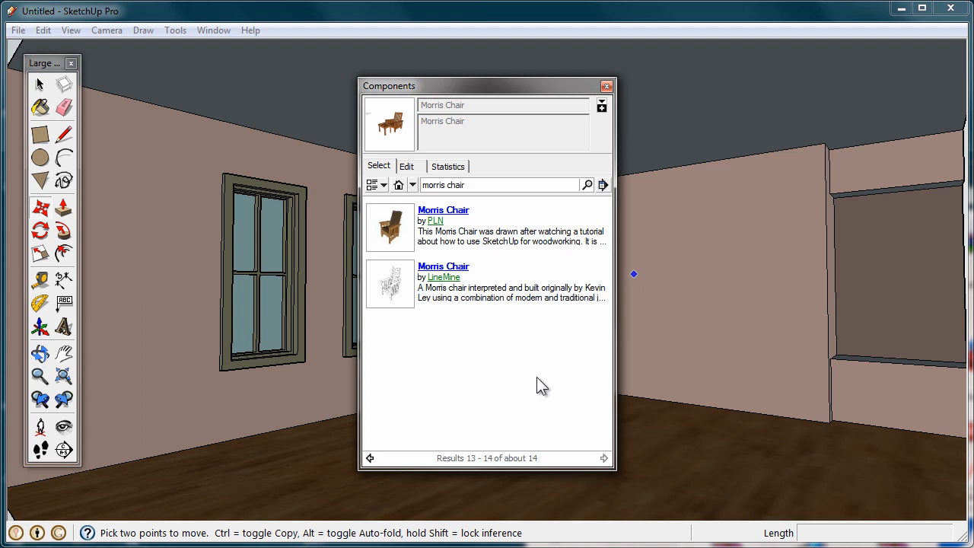
left_click(395, 229)
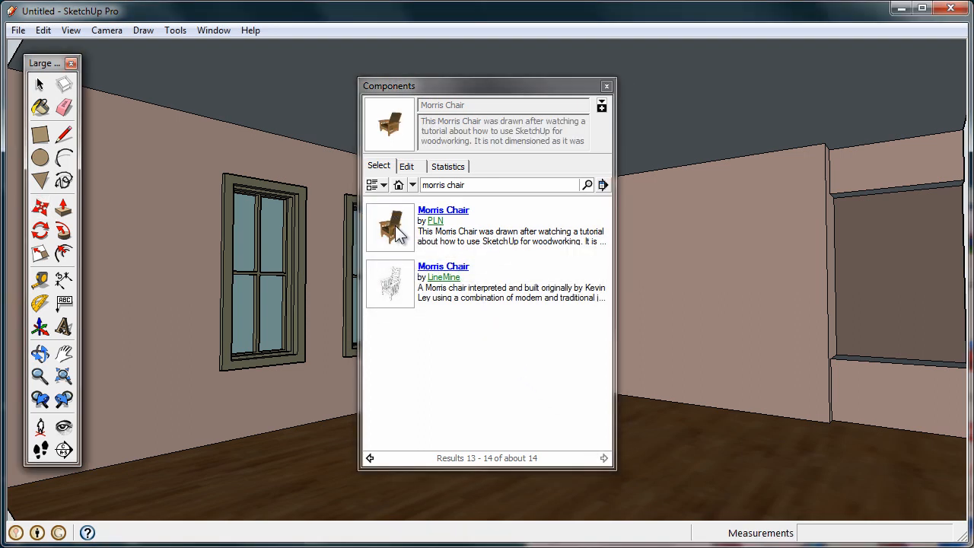
left_click(644, 455)
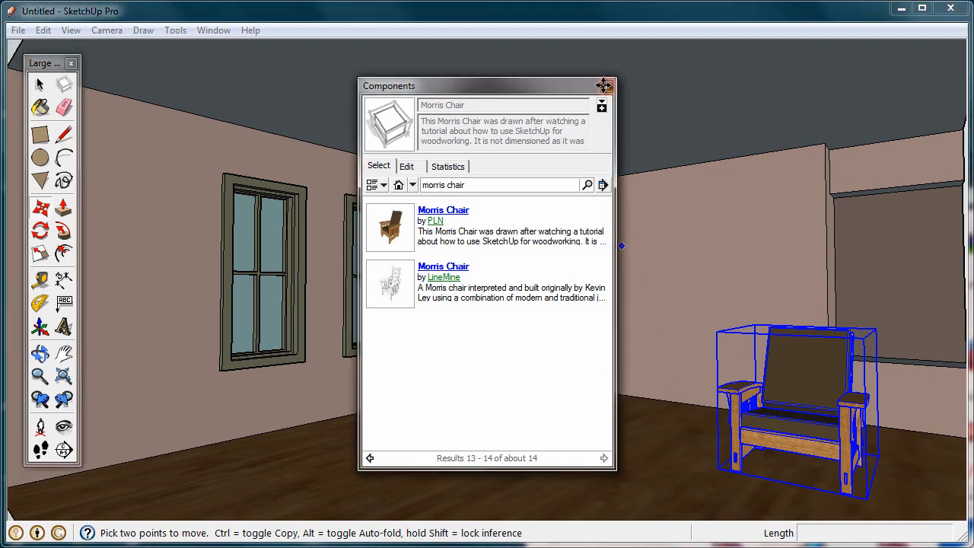
left_click(607, 86)
Step: Move the Morris chair across the floor toward the window wall, in front of the projecting centre wall
key("o")
left_click_drag(698, 350, 617, 360)
key("m")
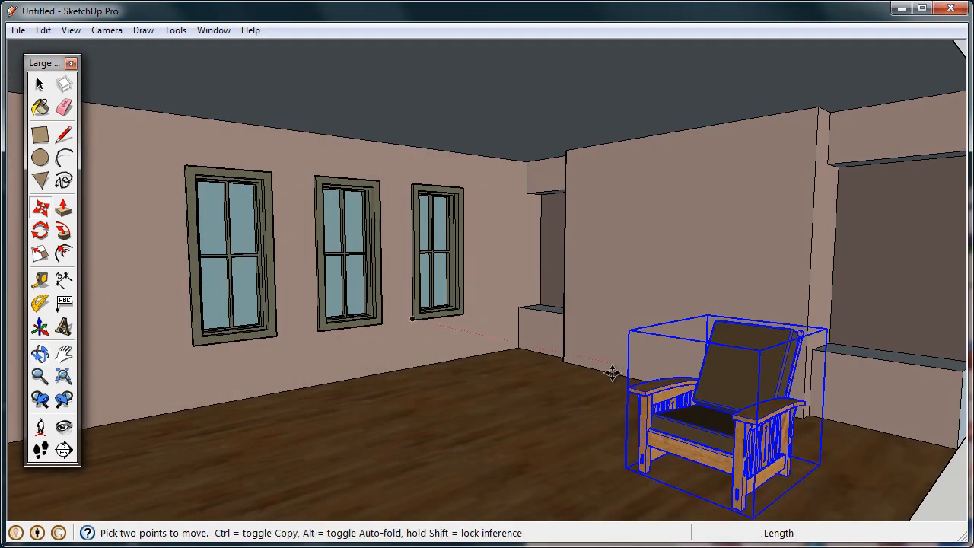
left_click(602, 455)
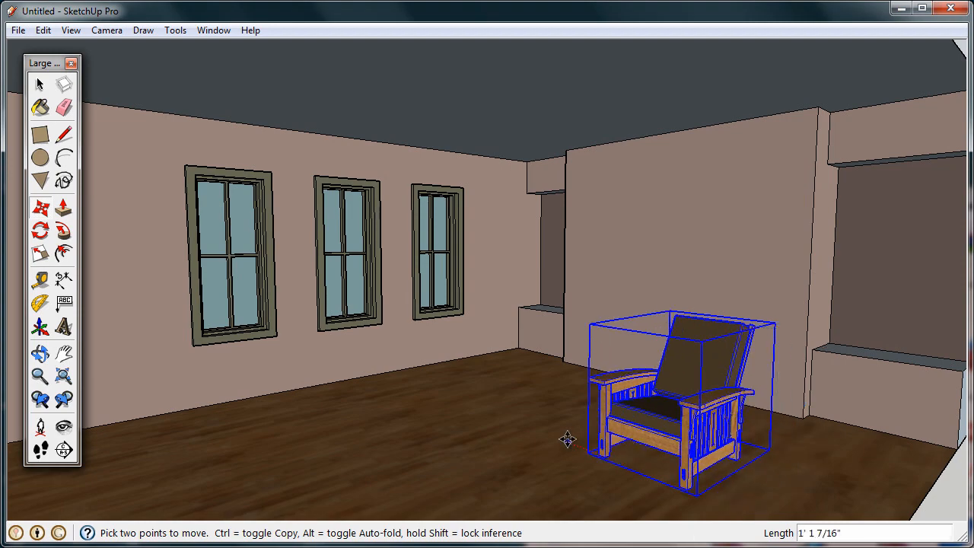
left_click(427, 417)
key("o")
middle_click_drag(578, 425, 607, 425)
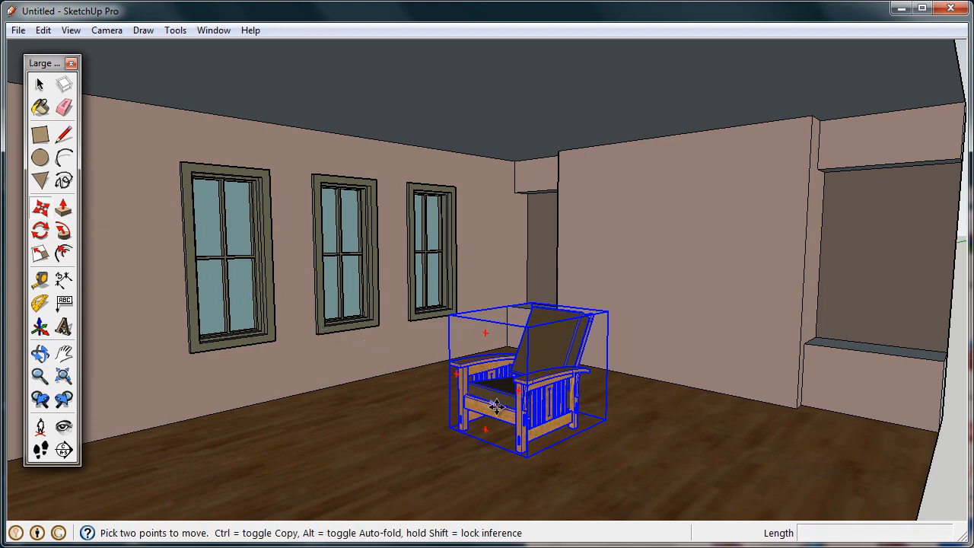
scroll(496, 405, "up", 5)
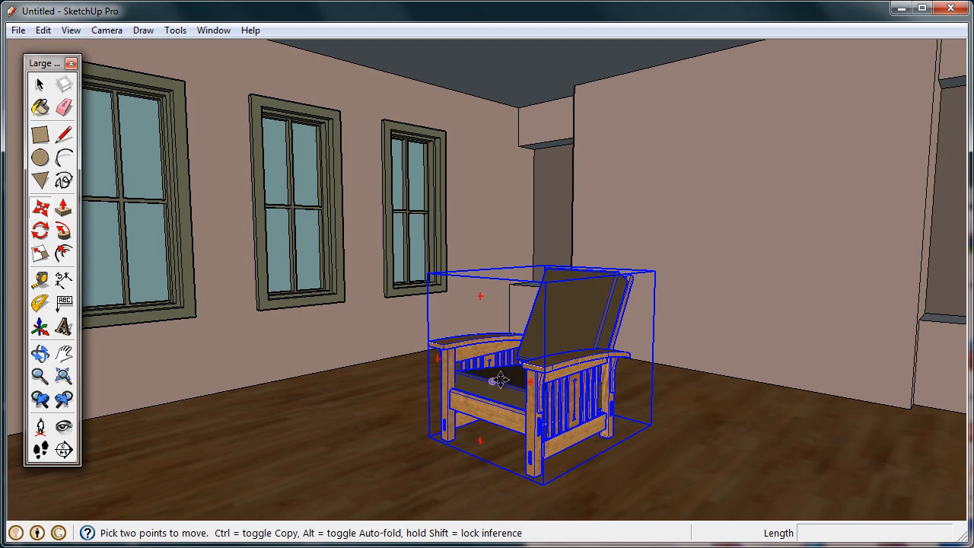
Step: Rotate the Morris chair 30 degrees about its vertical axis on the floor
middle_click_drag(577, 358, 529, 370)
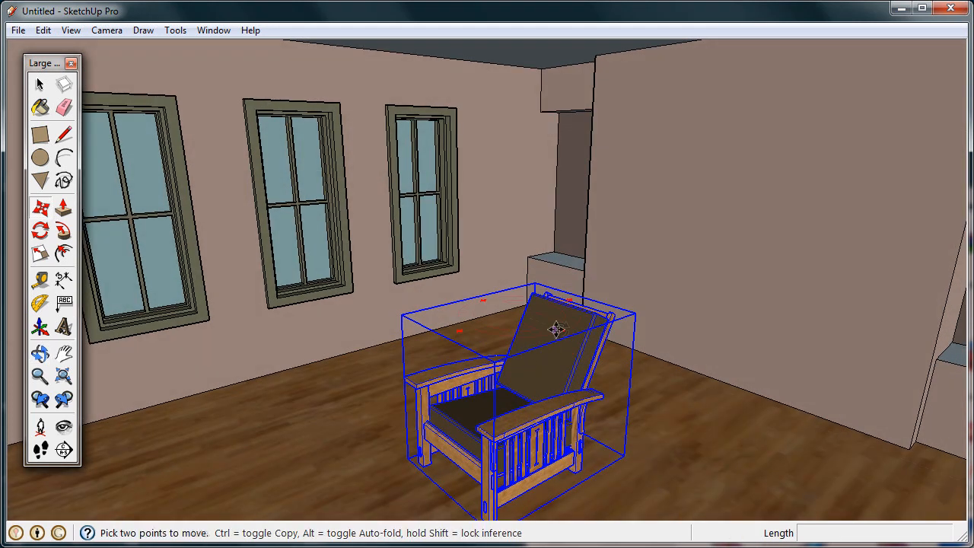
key("q")
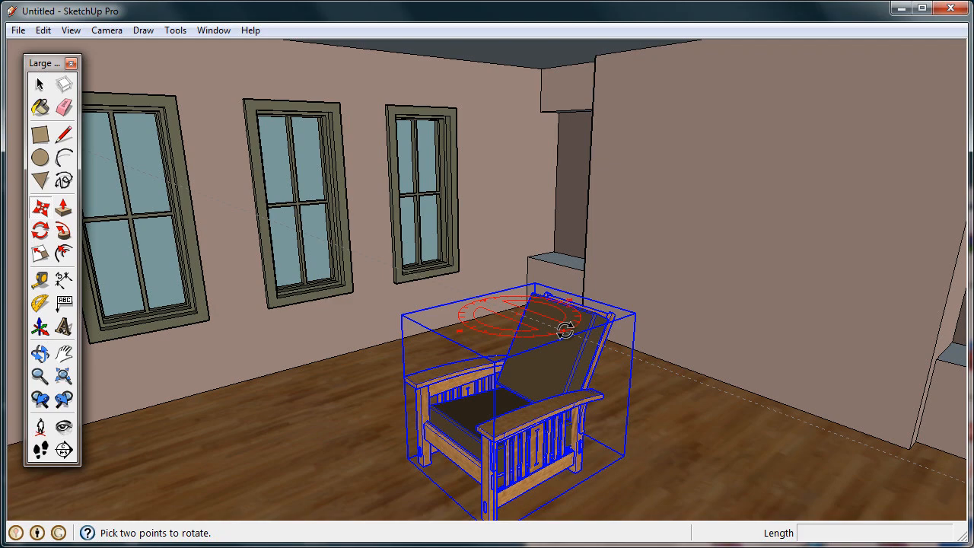
left_click(565, 330)
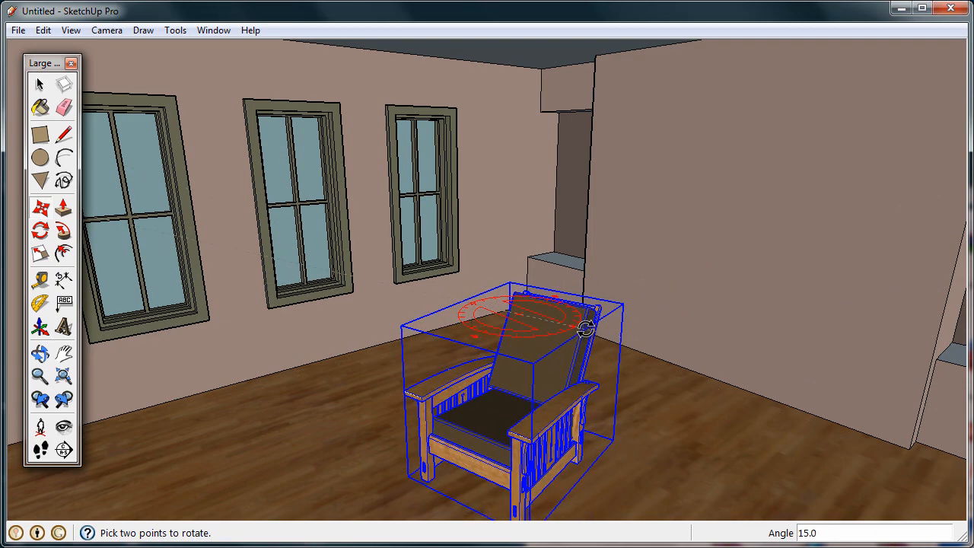
left_click(596, 324)
key("m")
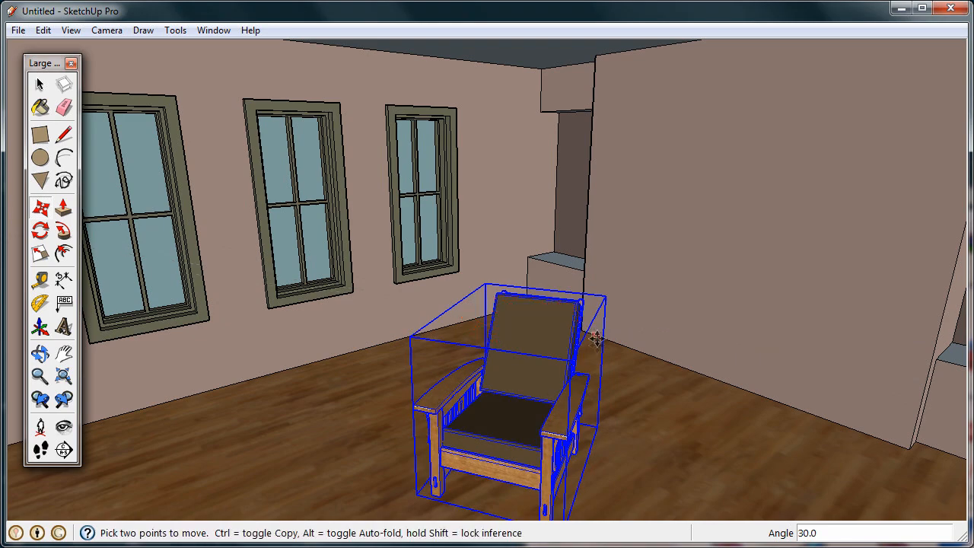
left_click(487, 370)
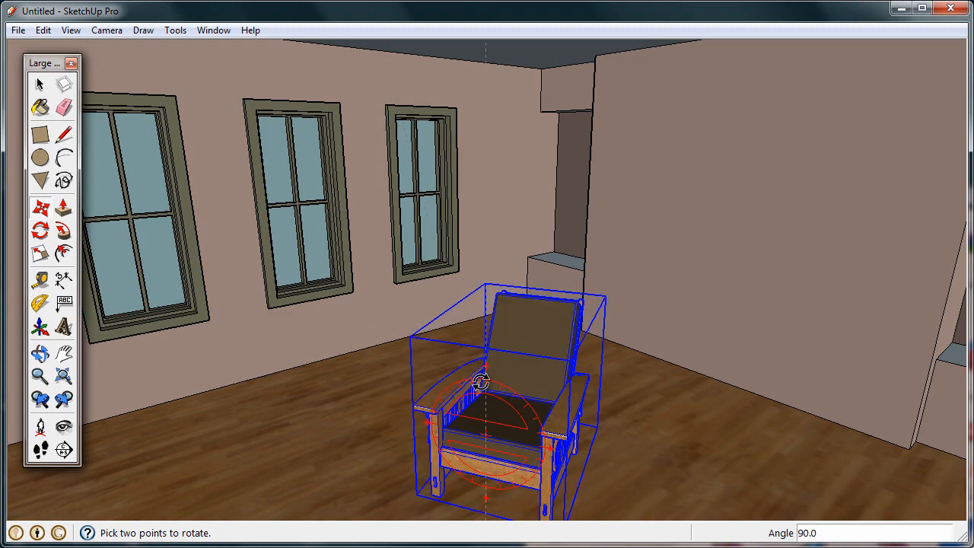
left_click(481, 382)
key("m")
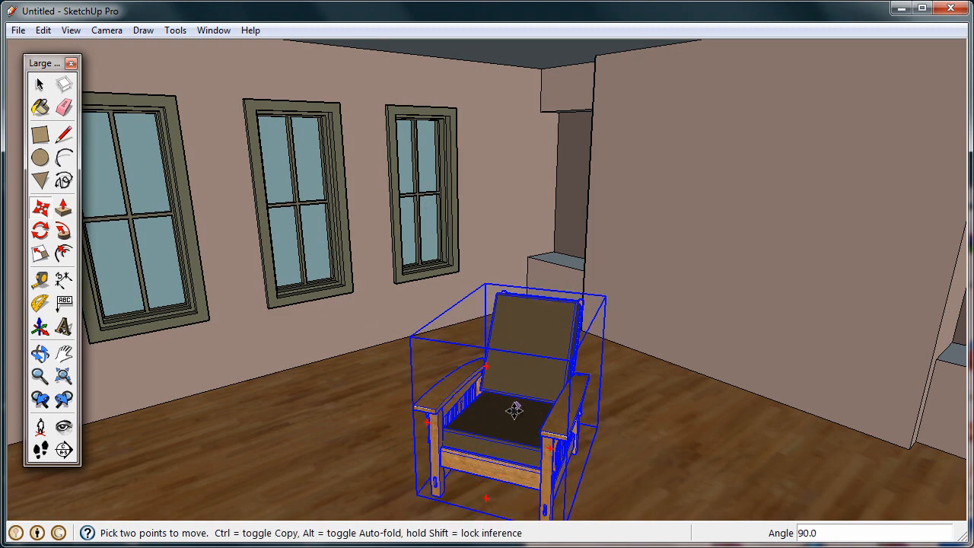
Step: Try to move the Morris chair by points on its body, and undo the move
middle_click_drag(431, 444, 285, 355)
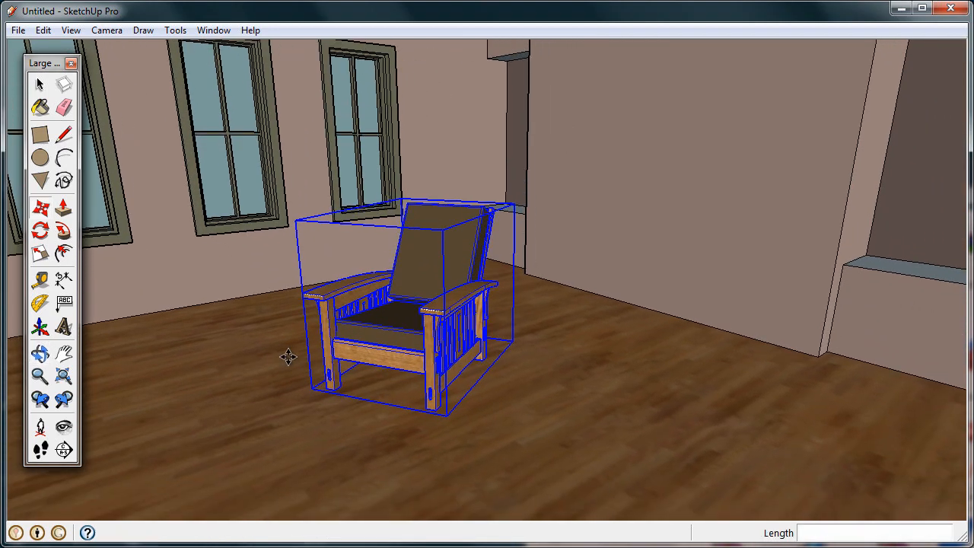
middle_click_drag(305, 388, 322, 420)
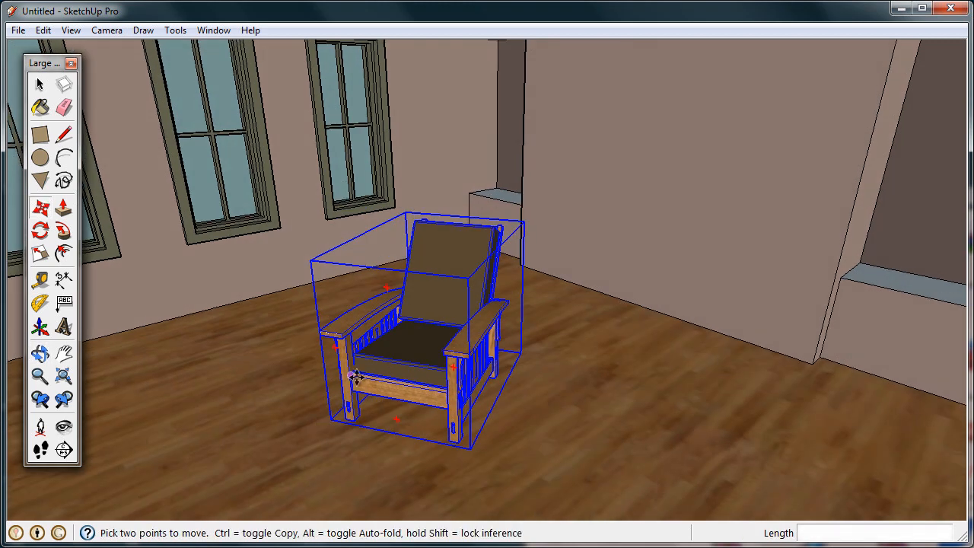
left_click(337, 333)
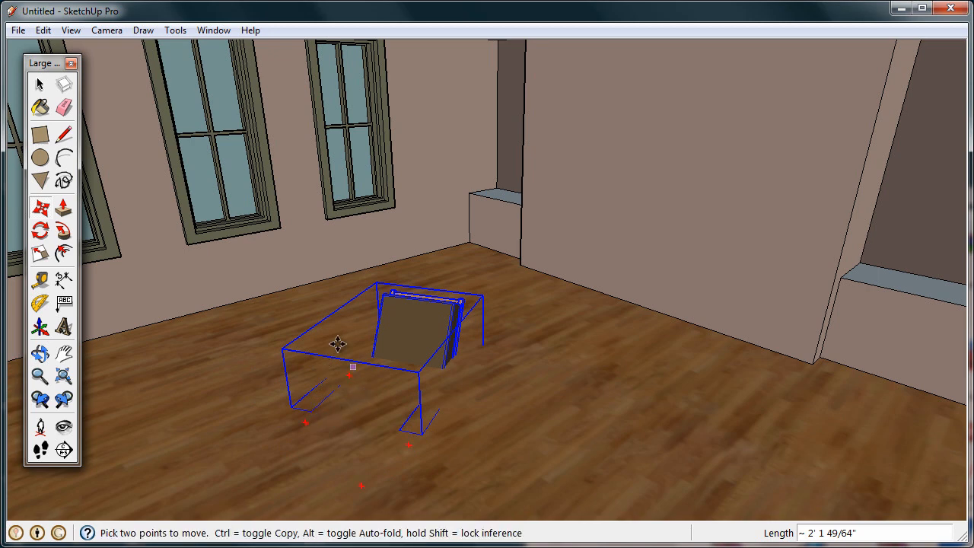
left_click(43, 30)
left_click(61, 48)
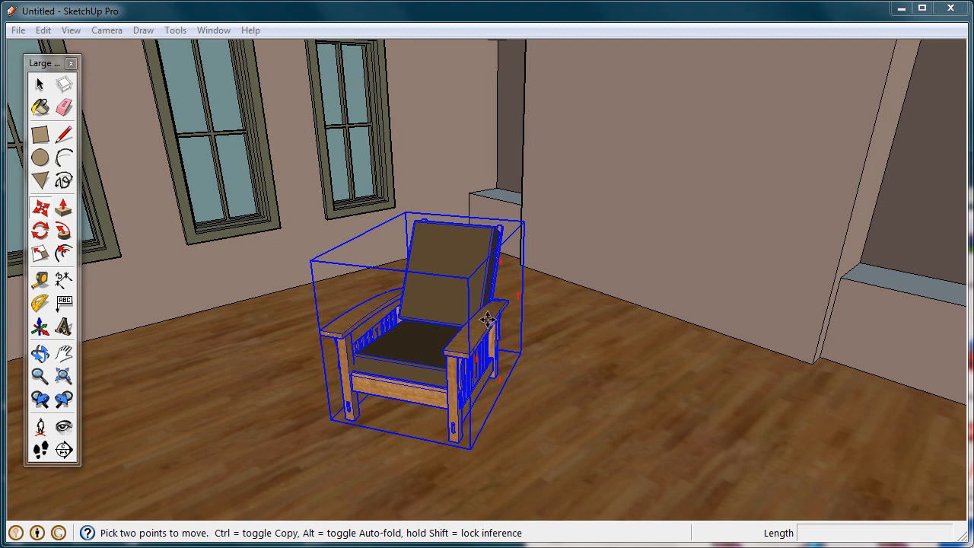
left_click(488, 320)
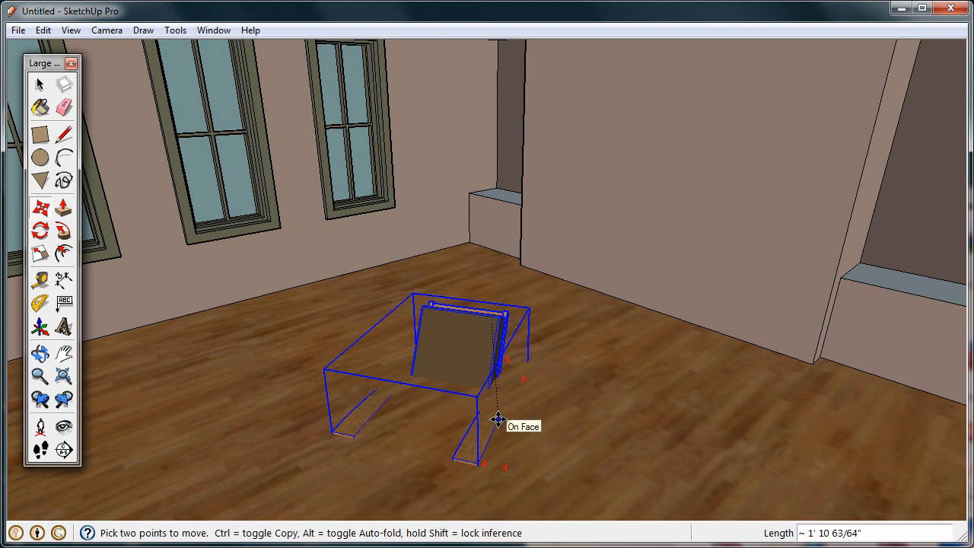
key("Escape")
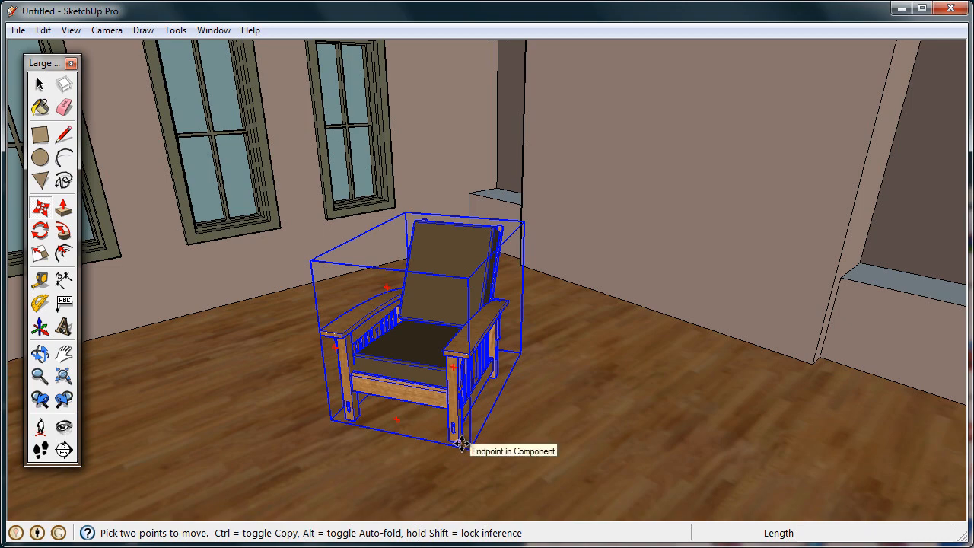
Step: Move the Morris chair about 1' across the floor toward the window wall, using the bottom endpoint of its front leg
left_click(461, 444)
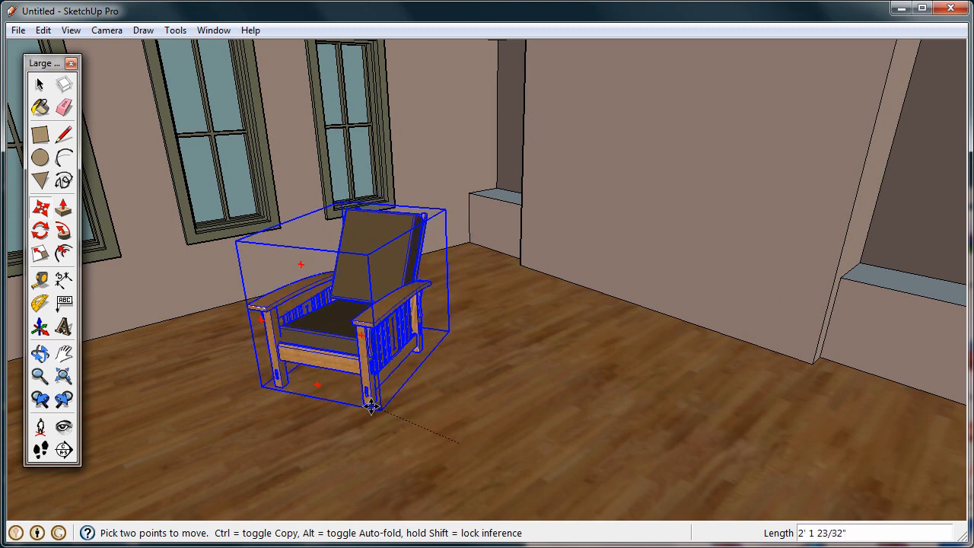
left_click(411, 439)
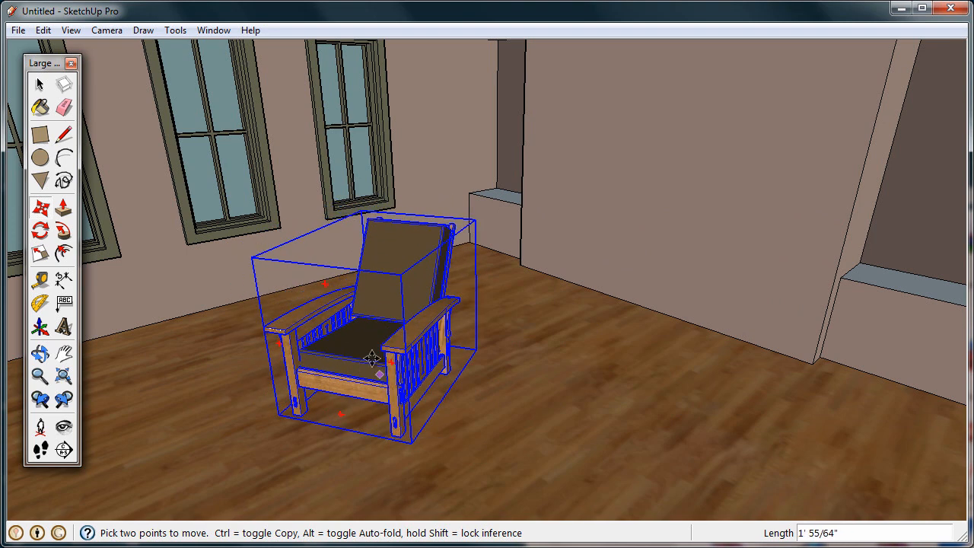
left_click(41, 85)
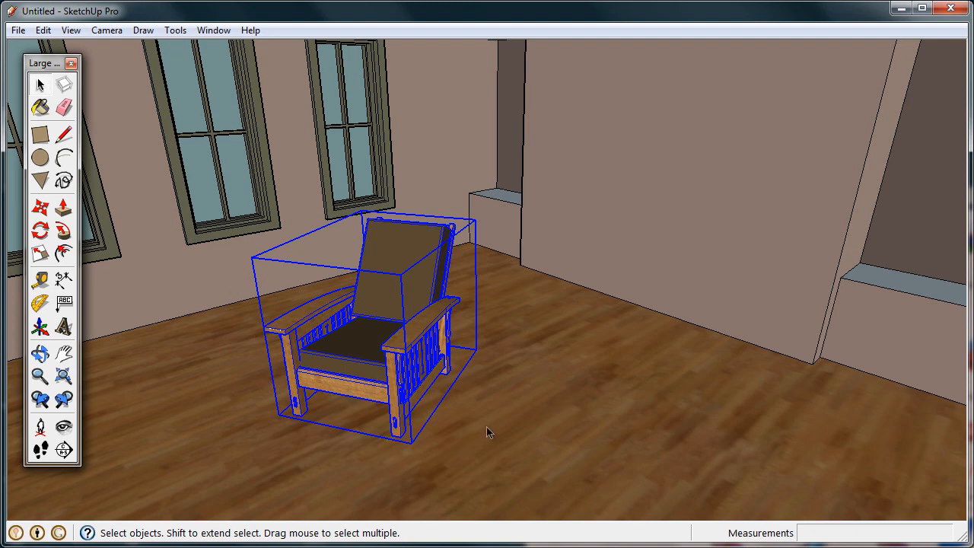
Step: Move the Morris chair about 3' 2" toward the far corner of the room, using two points on the floor
left_click(40, 208)
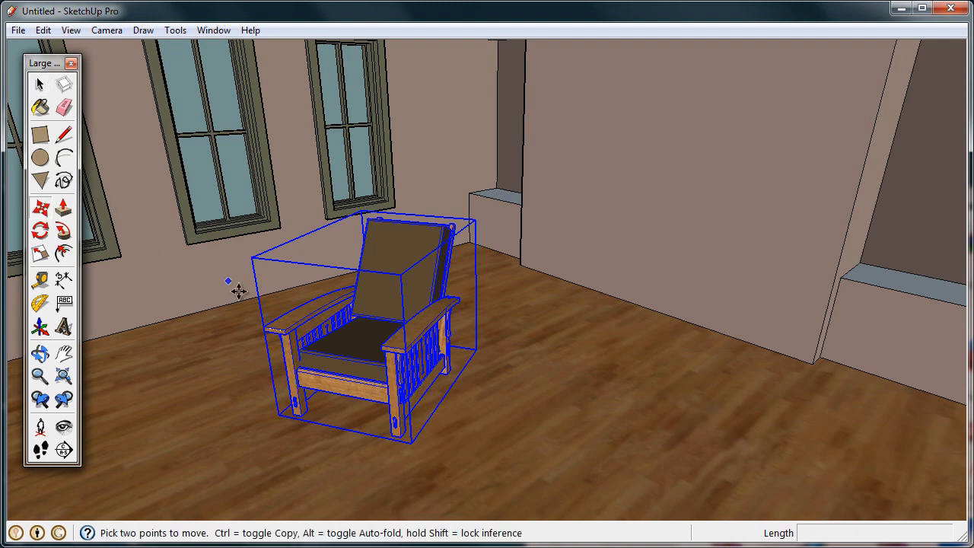
left_click(472, 455)
left_click(589, 392)
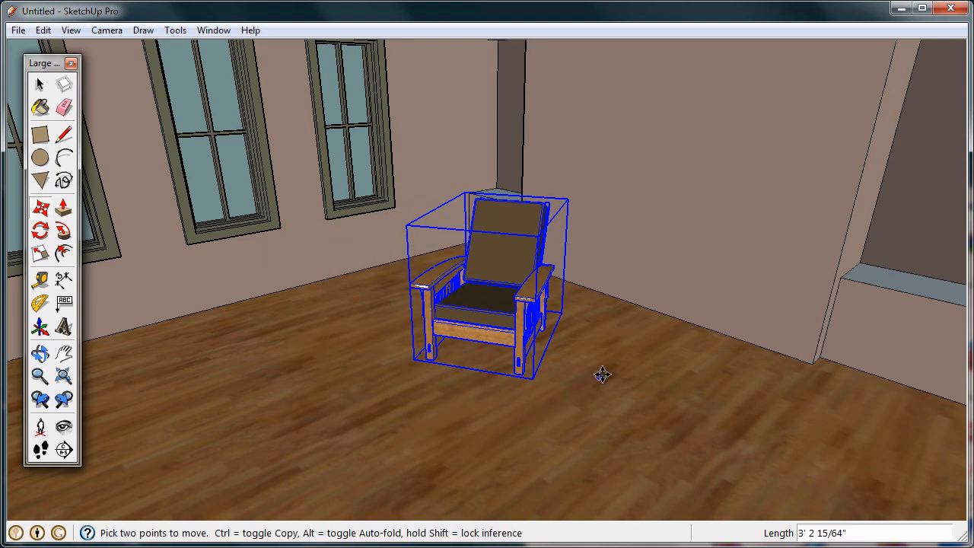
Step: Try to move the Morris chair from a floor point to a point on the projecting centre wall, and undo the move
left_click(620, 392)
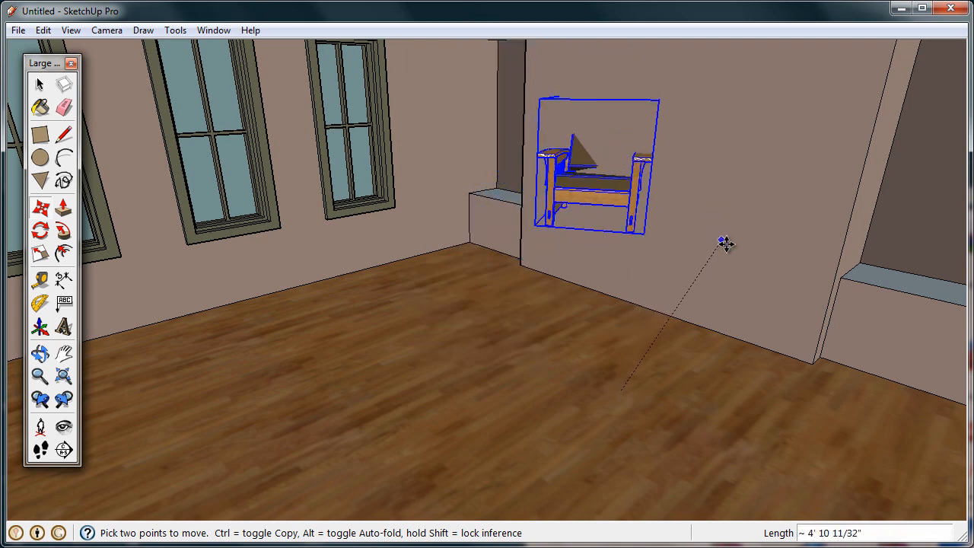
left_click(754, 246)
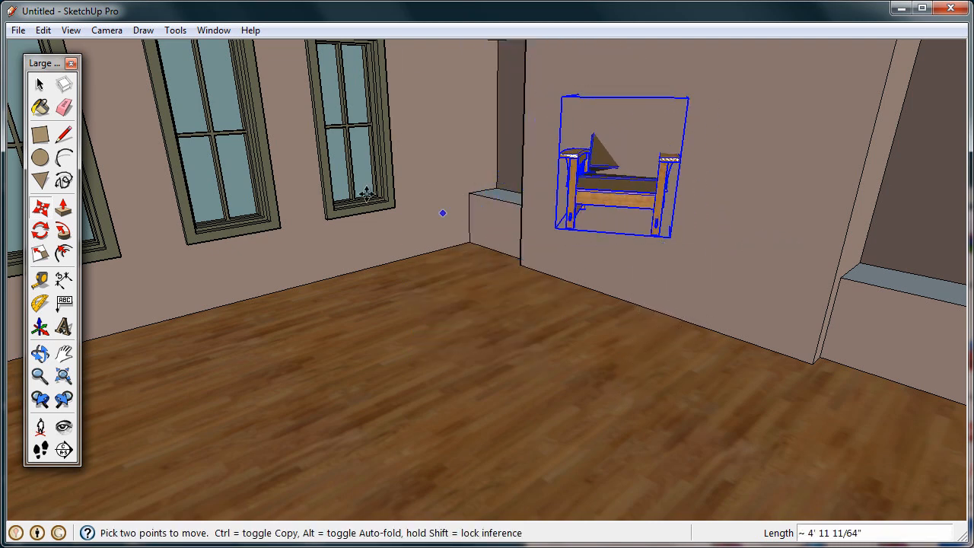
left_click(44, 30)
left_click(30, 44)
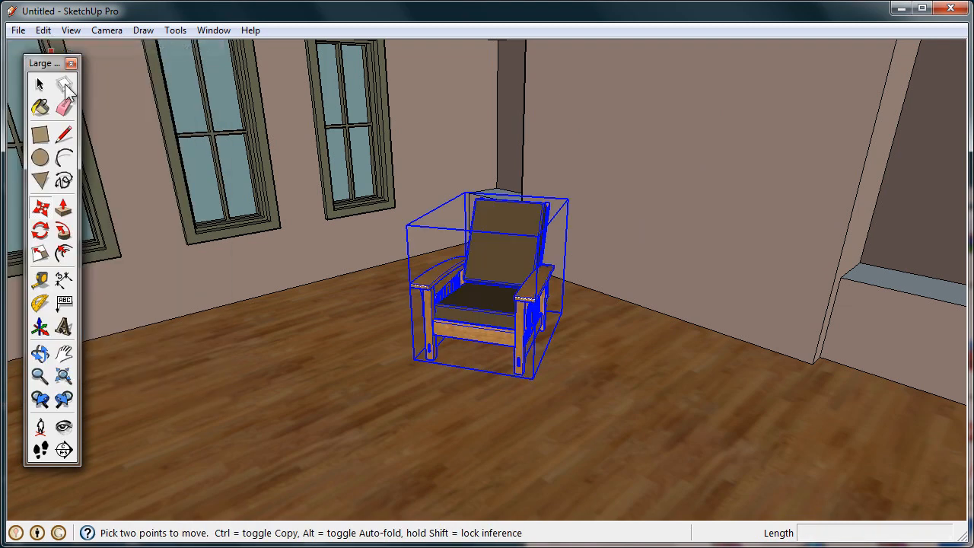
Step: Move the Morris chair toward the window wall and place a copy of it on the floor near the projecting centre wall
left_click(595, 401)
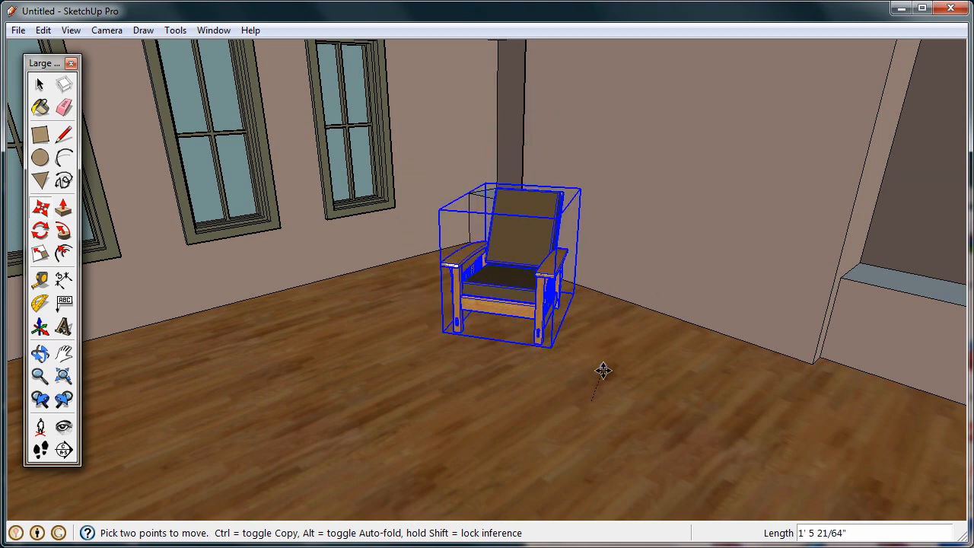
left_click(442, 398)
left_click(390, 411)
key("ctrl")
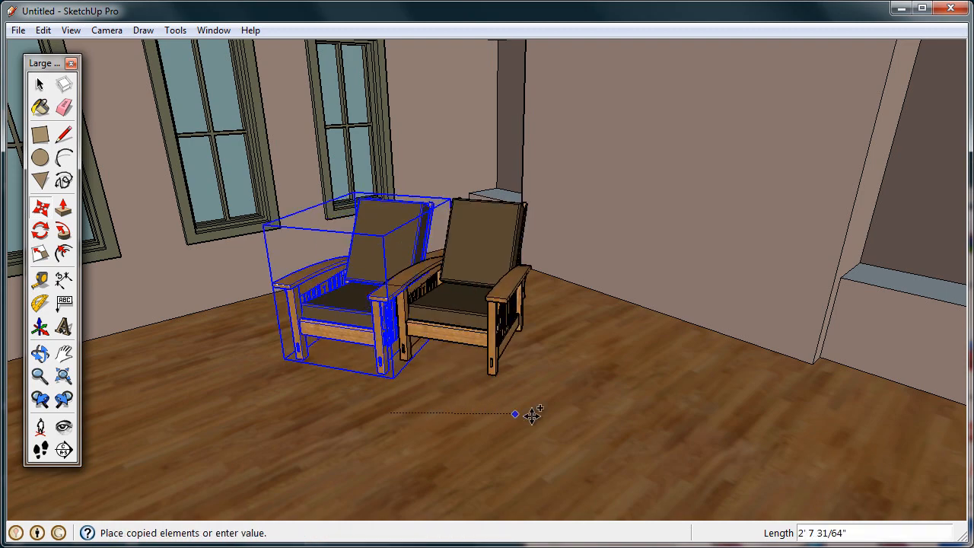
left_click(678, 447)
Step: Rotate the copied Morris chair about its vertical axis so that it turns toward the window wall
middle_click_drag(678, 446, 535, 371)
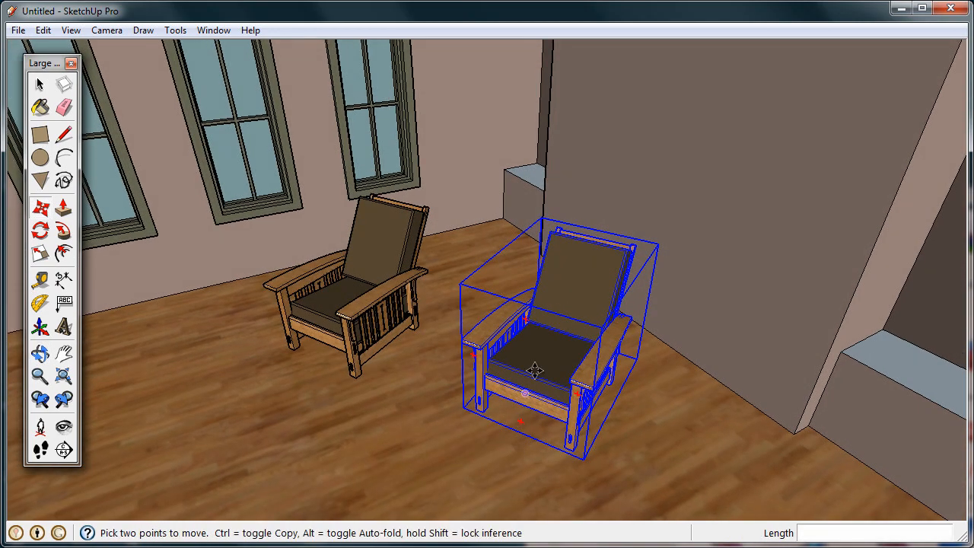
left_click(624, 272)
left_click(502, 326)
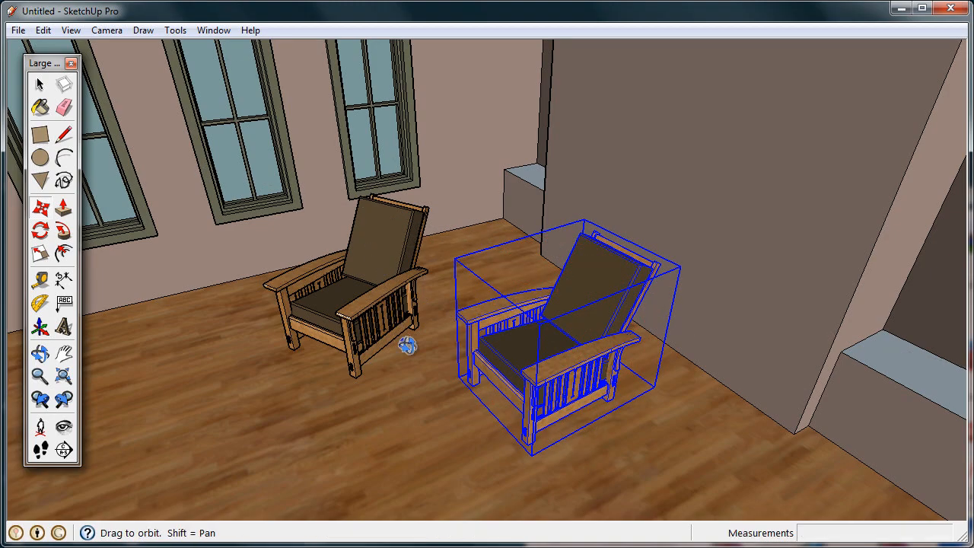
middle_click_drag(413, 342, 467, 334)
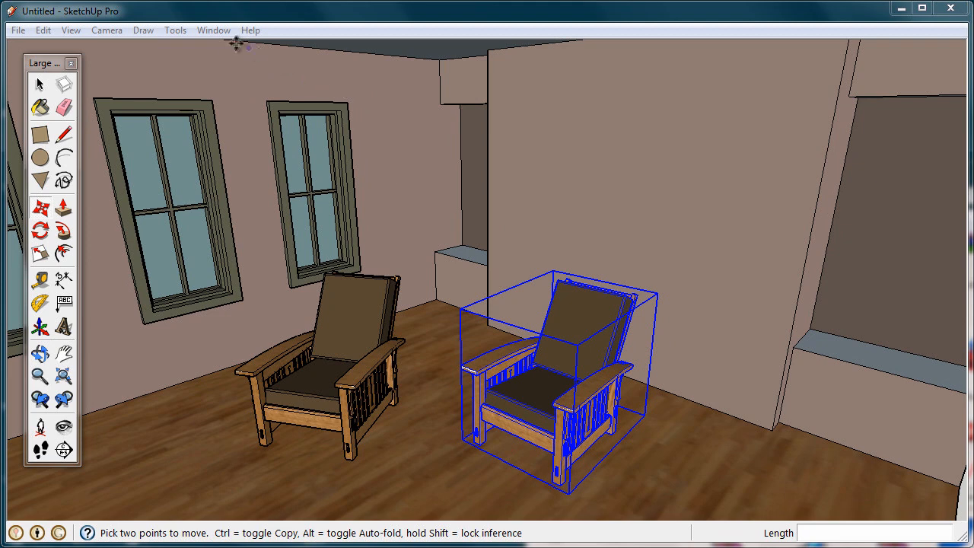
Step: Open the Components browser and search the online component library for "floor lamp"
left_click(213, 31)
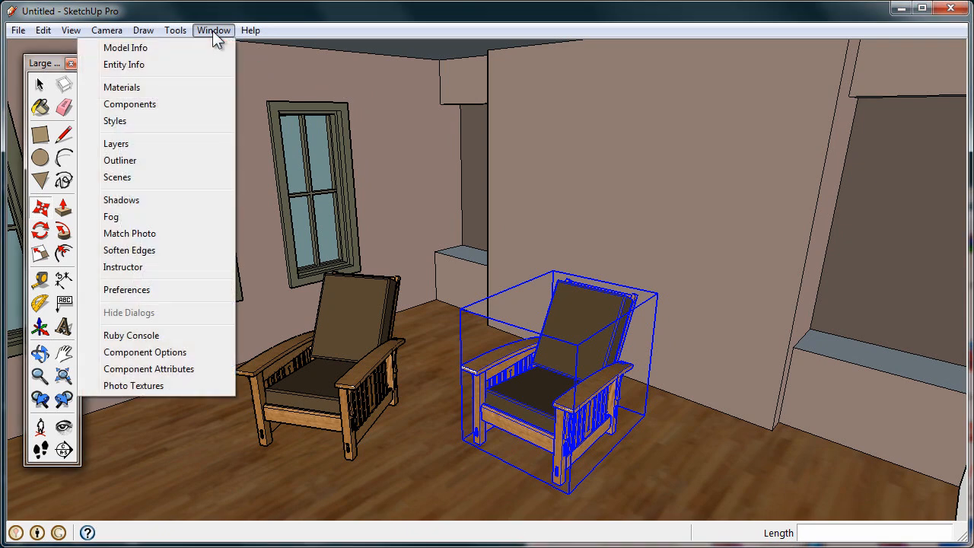
left_click(185, 103)
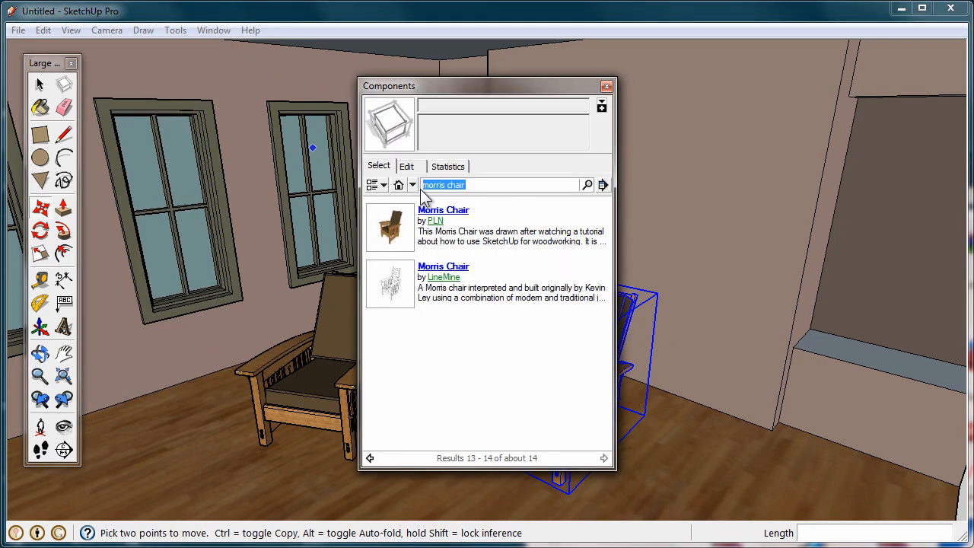
type("floor lamp")
key("Return")
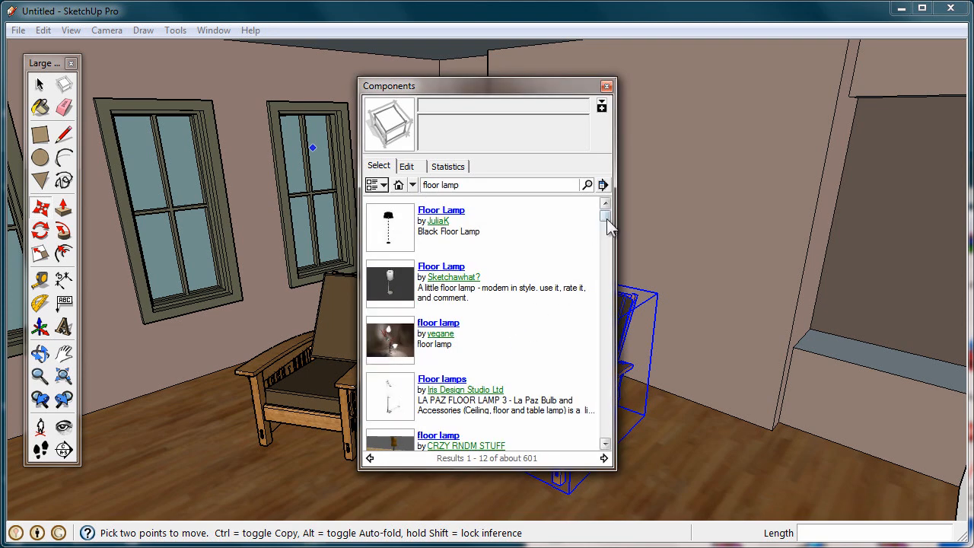
Step: Place the slender white Floor Lamp with the jointed arm on the floor beside the first Morris chair and close the Components browser
left_click_drag(607, 221, 607, 267)
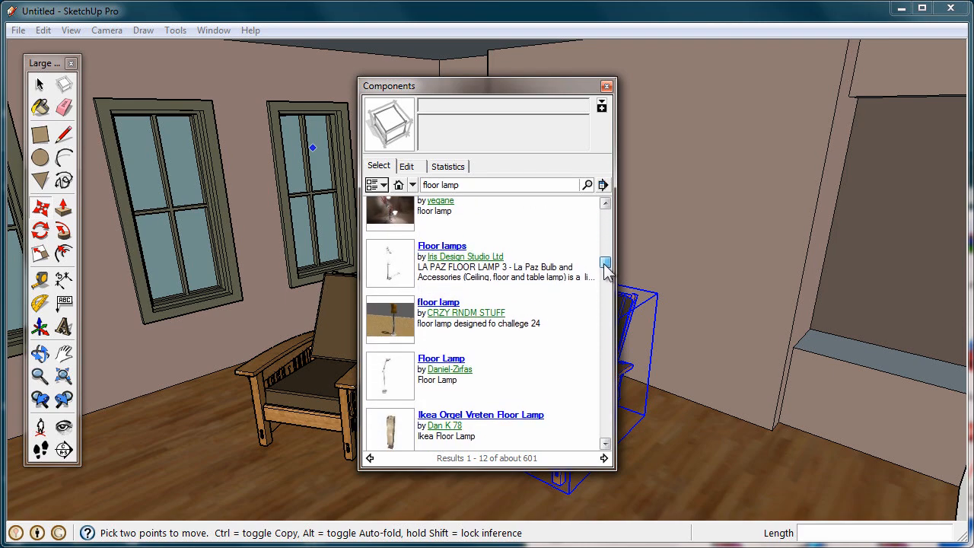
left_click(389, 387)
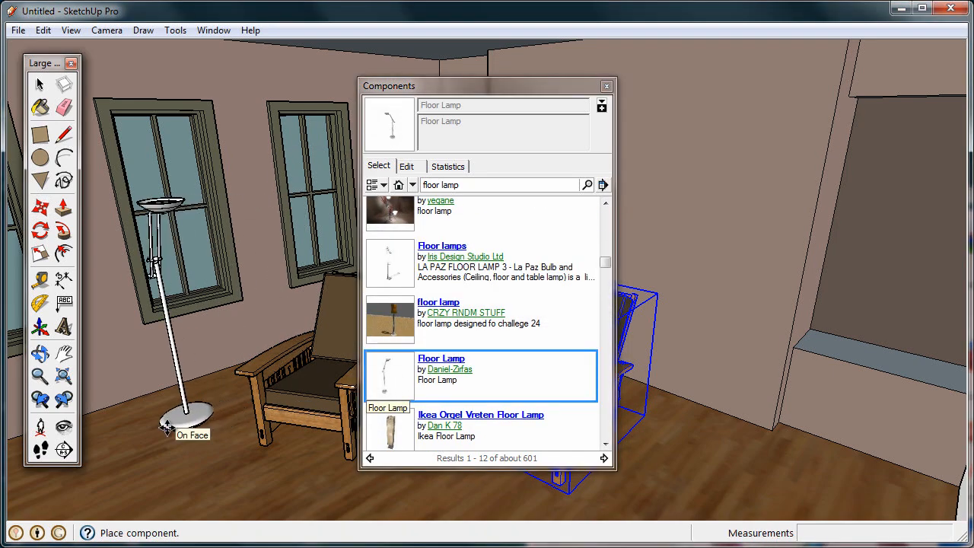
left_click(166, 429)
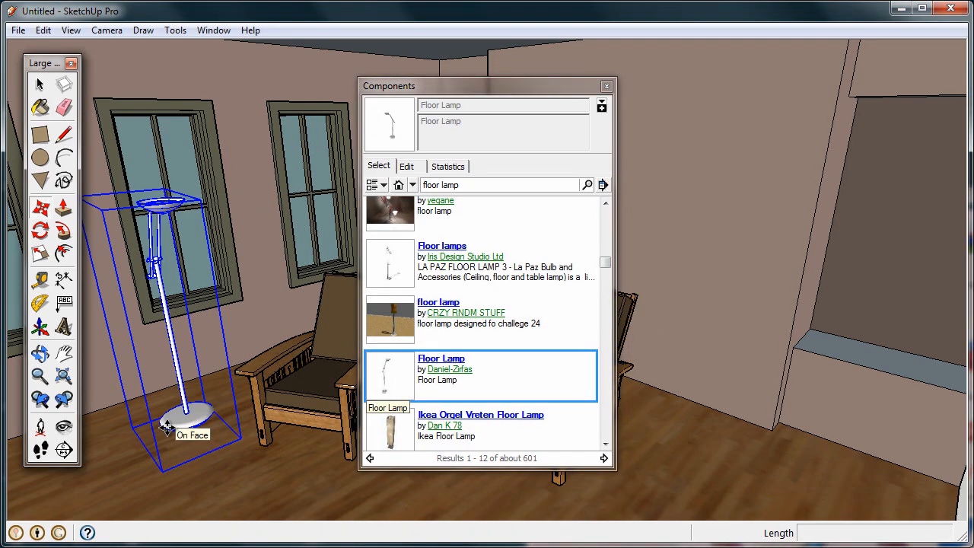
left_click(606, 86)
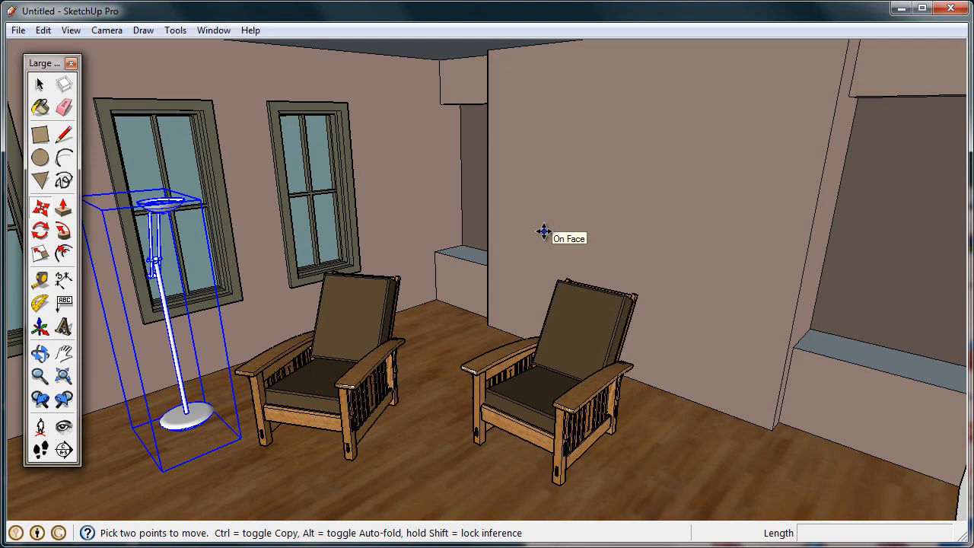
middle_click_drag(544, 232, 652, 249)
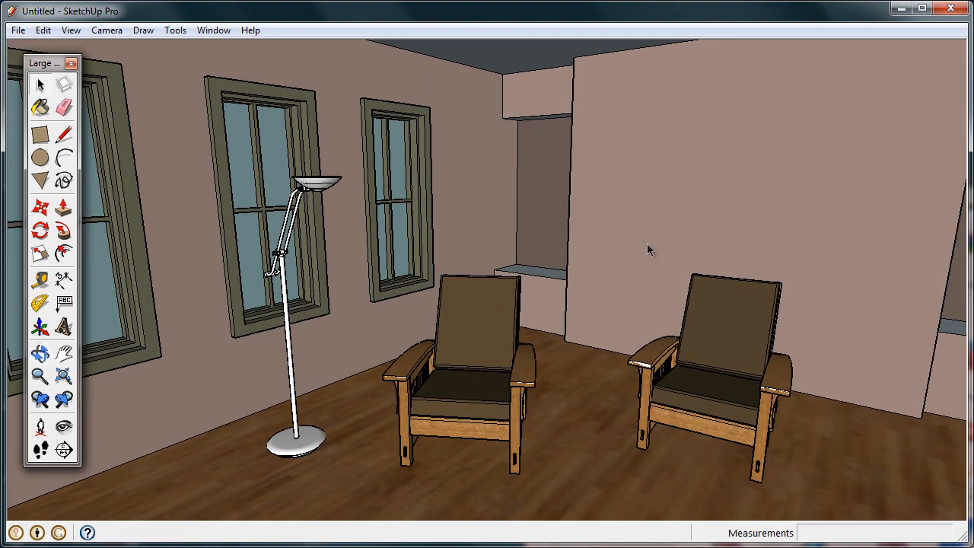